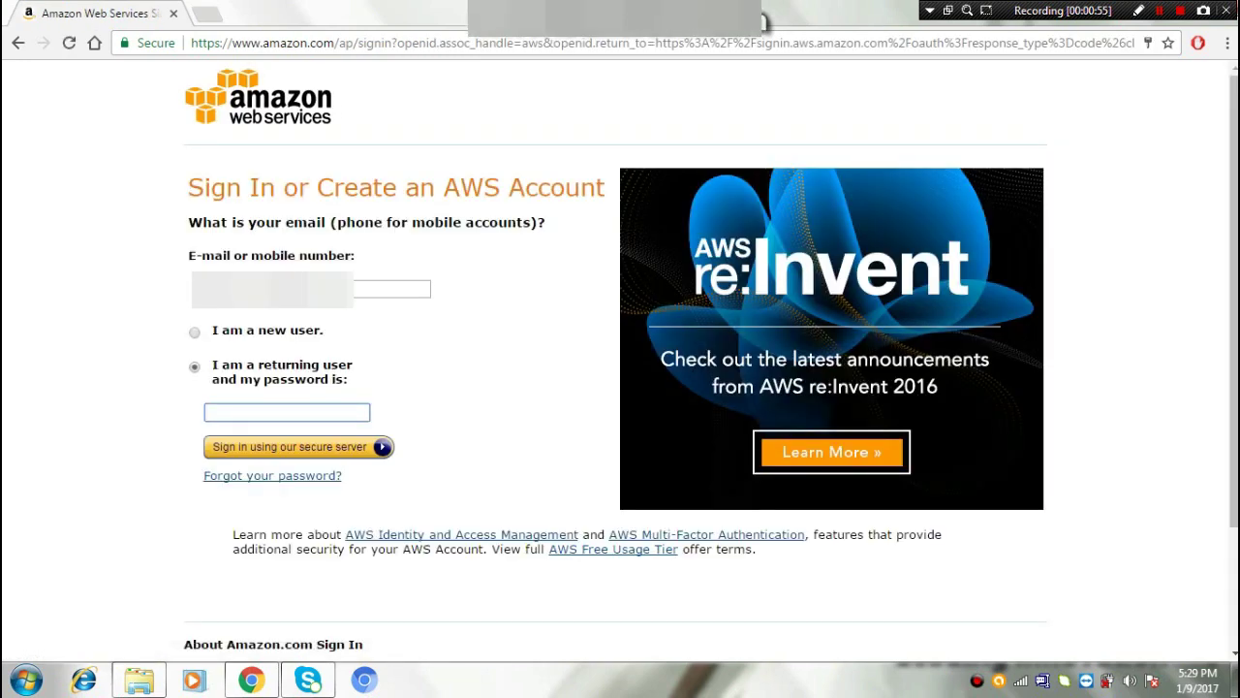
Sign in to AWS as a returning user by entering the account password
left_click(194, 332)
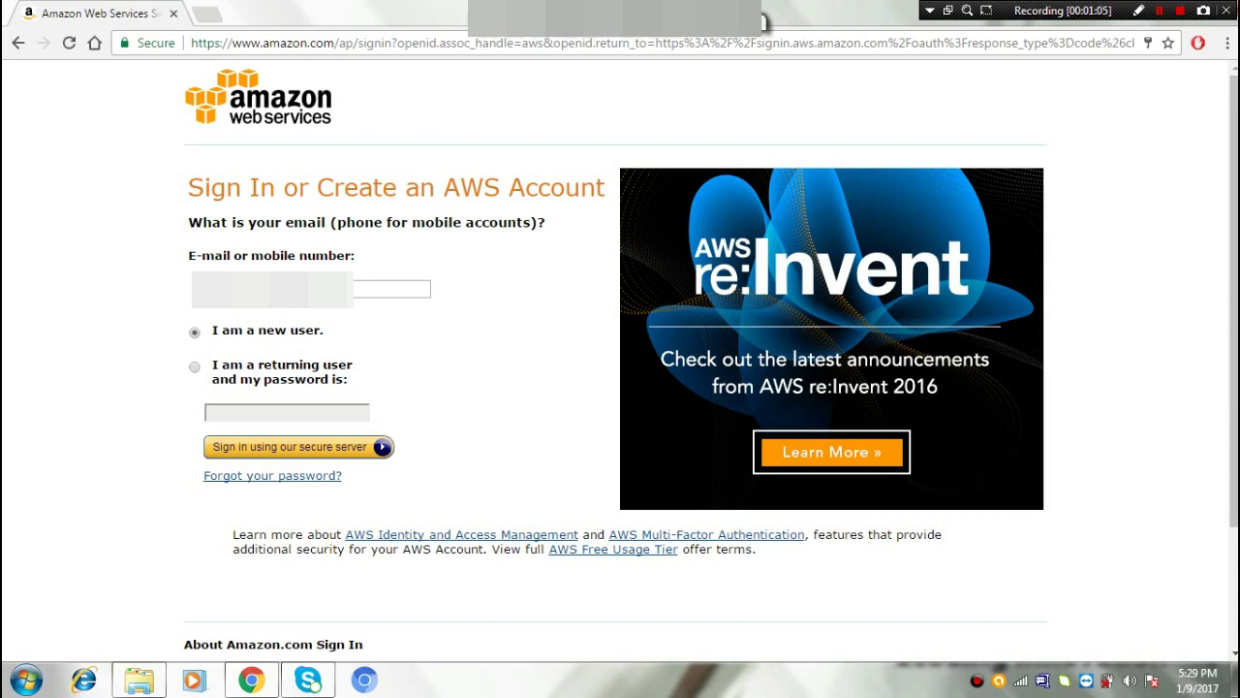
key("Down")
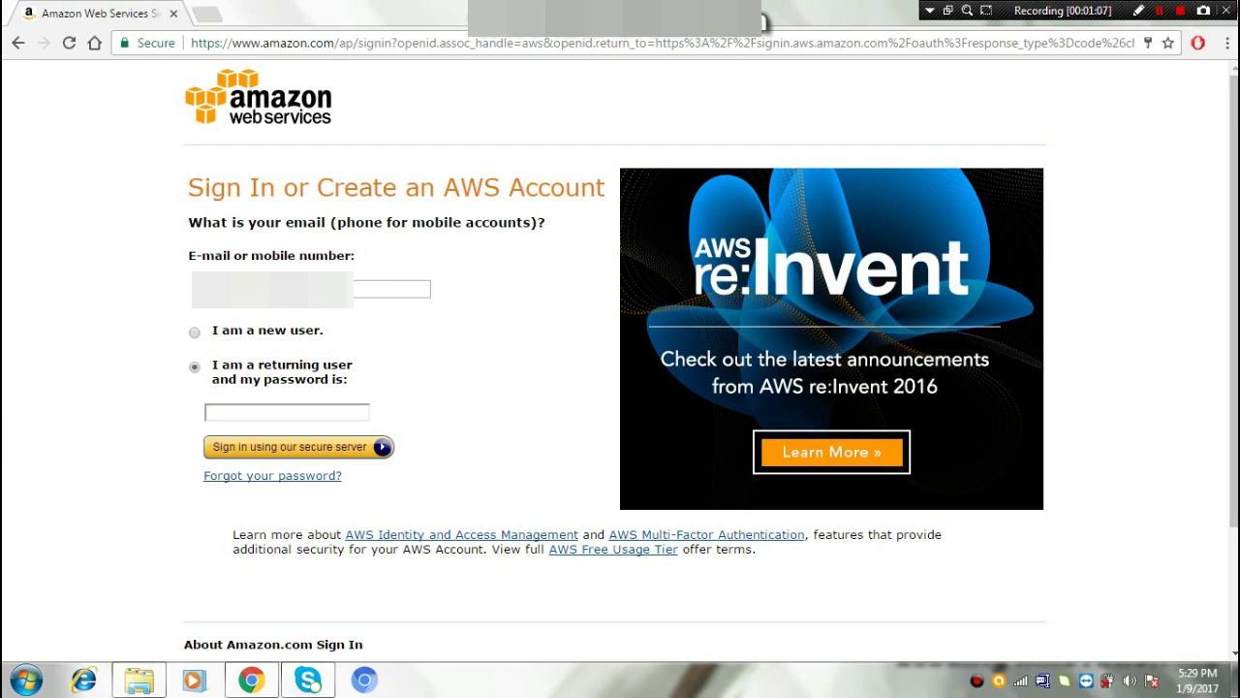
left_click(287, 412)
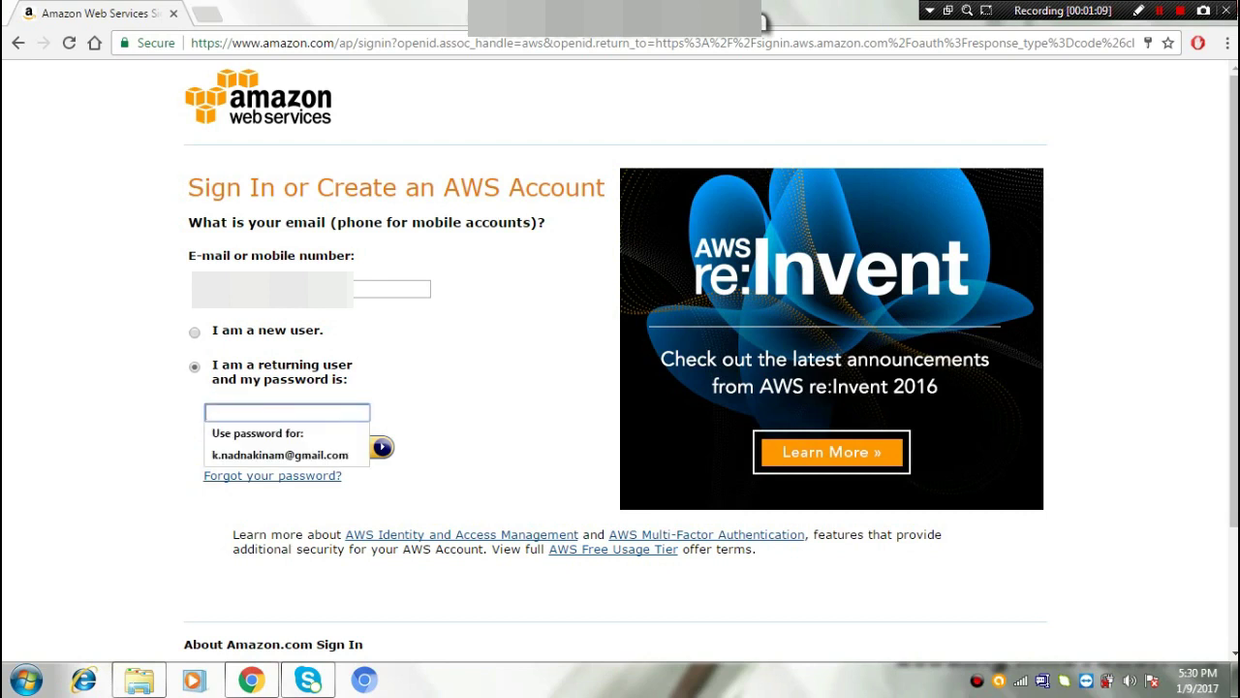
type("••")
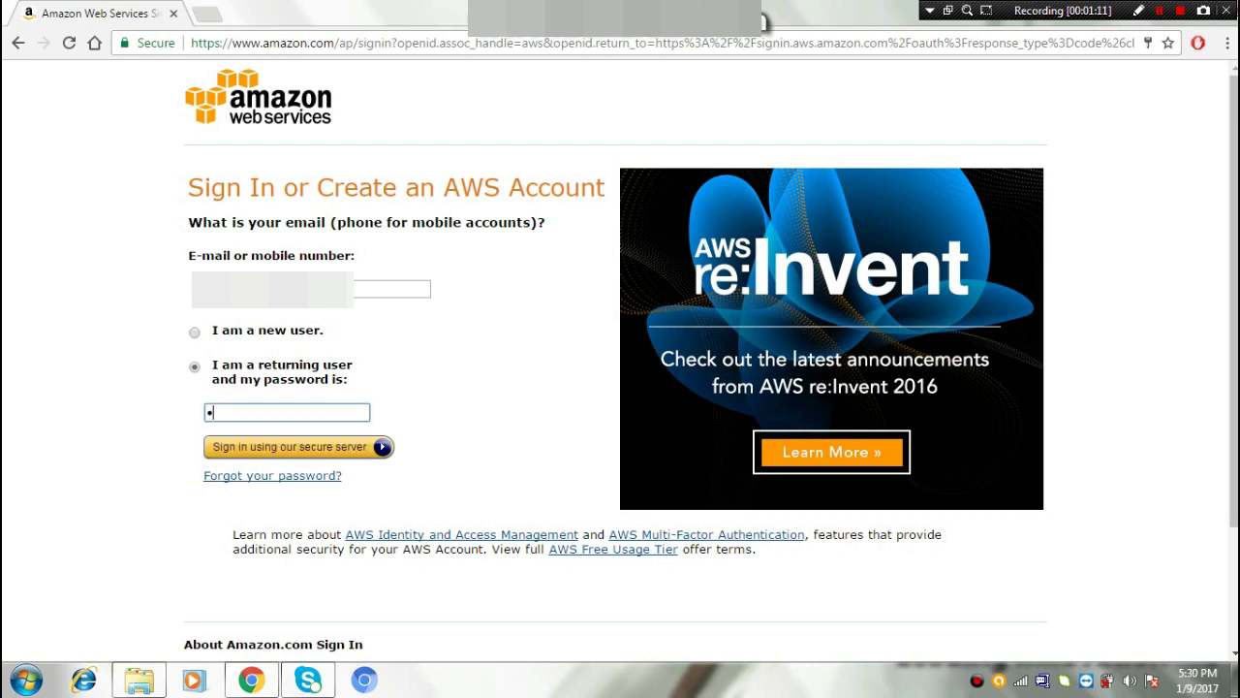
type("•••••••••")
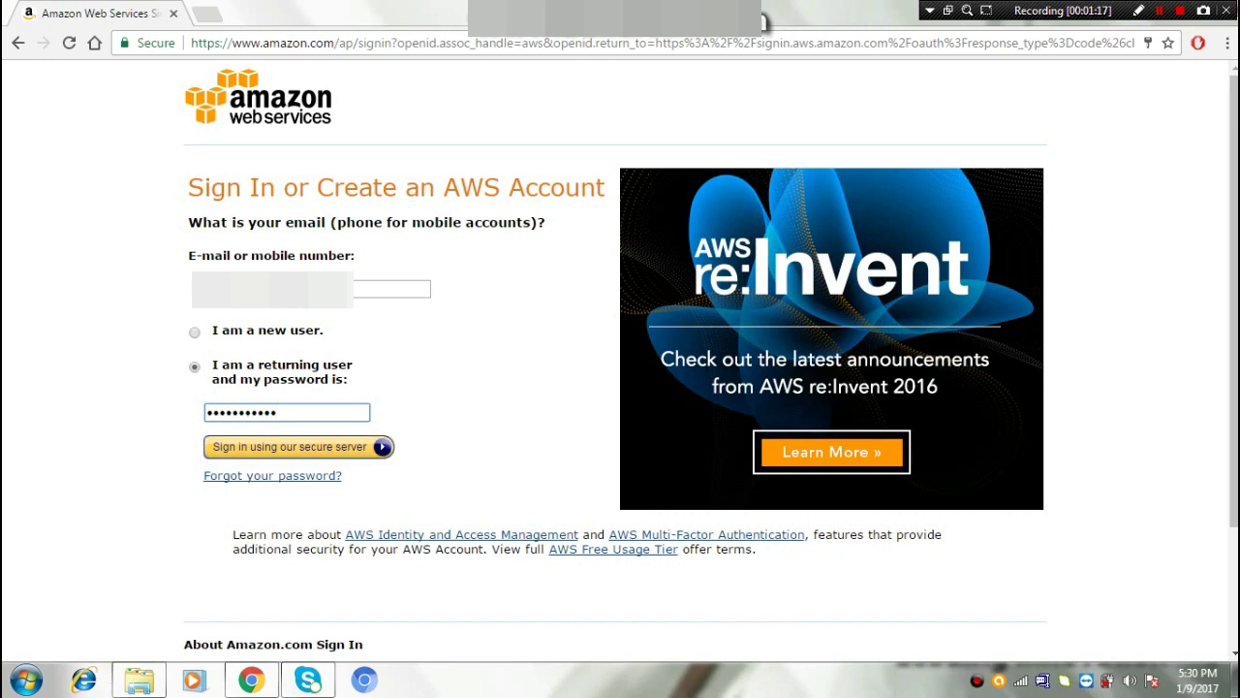
key("Tab")
key("Return")
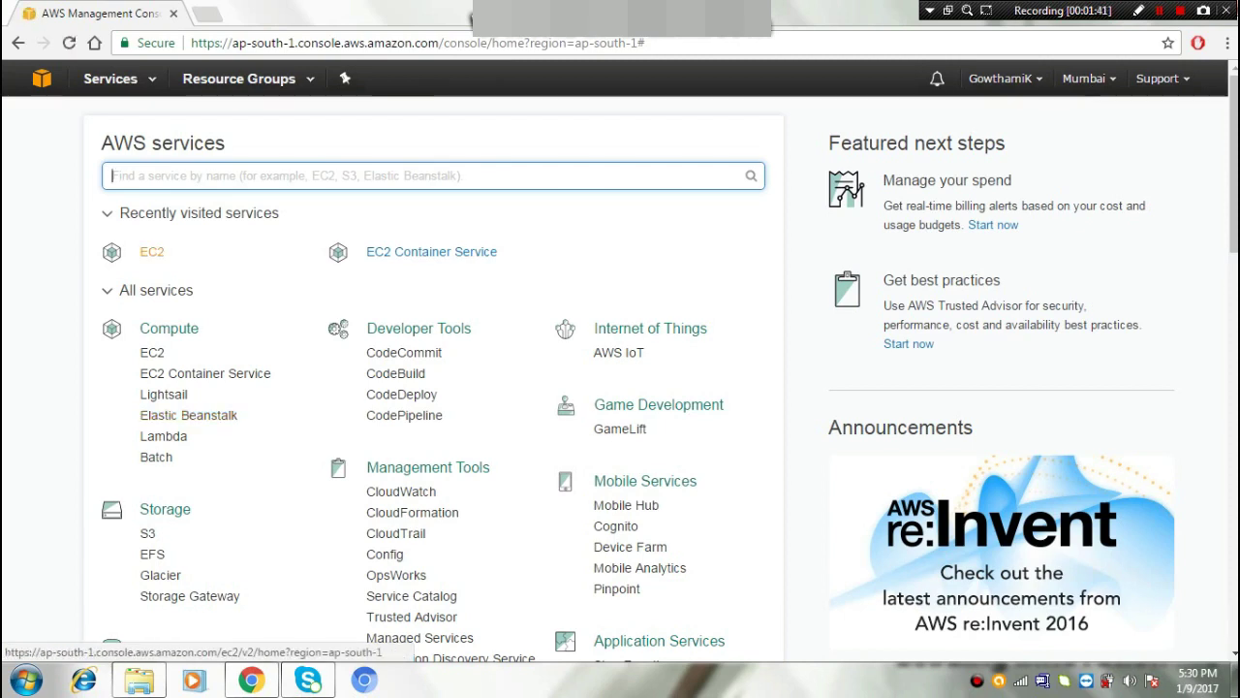
Open the EC2 service and start launching a new instance
left_click(151, 251)
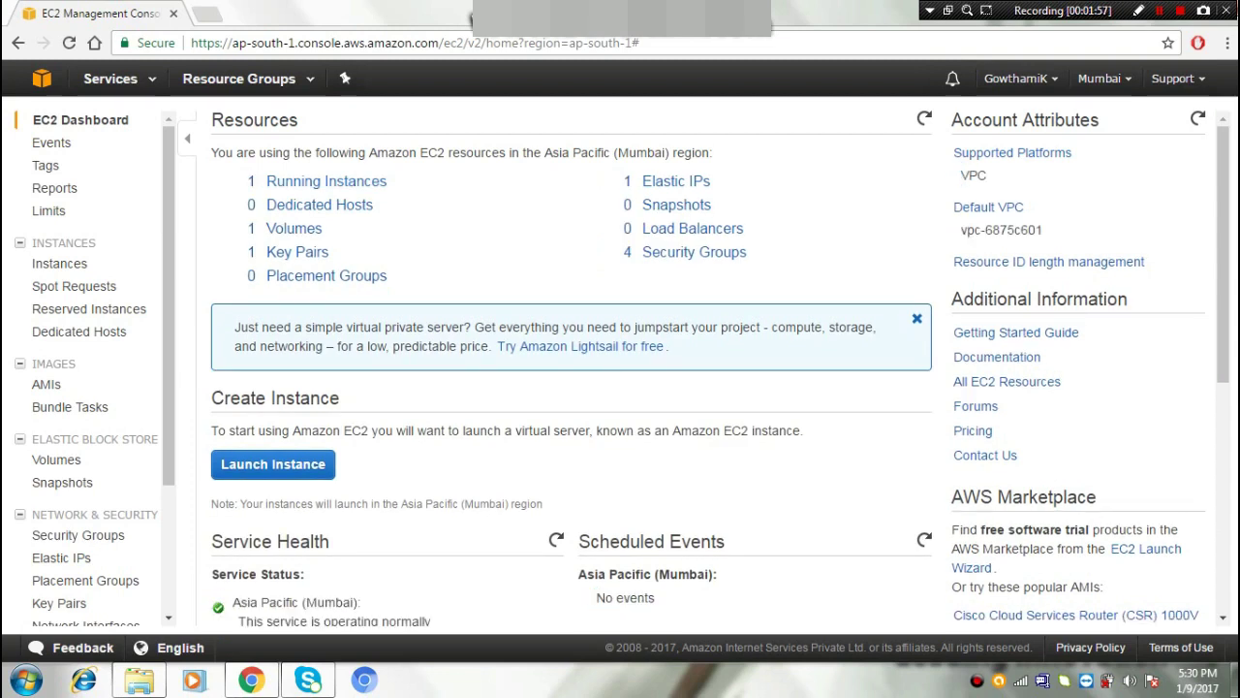
left_click(272, 464)
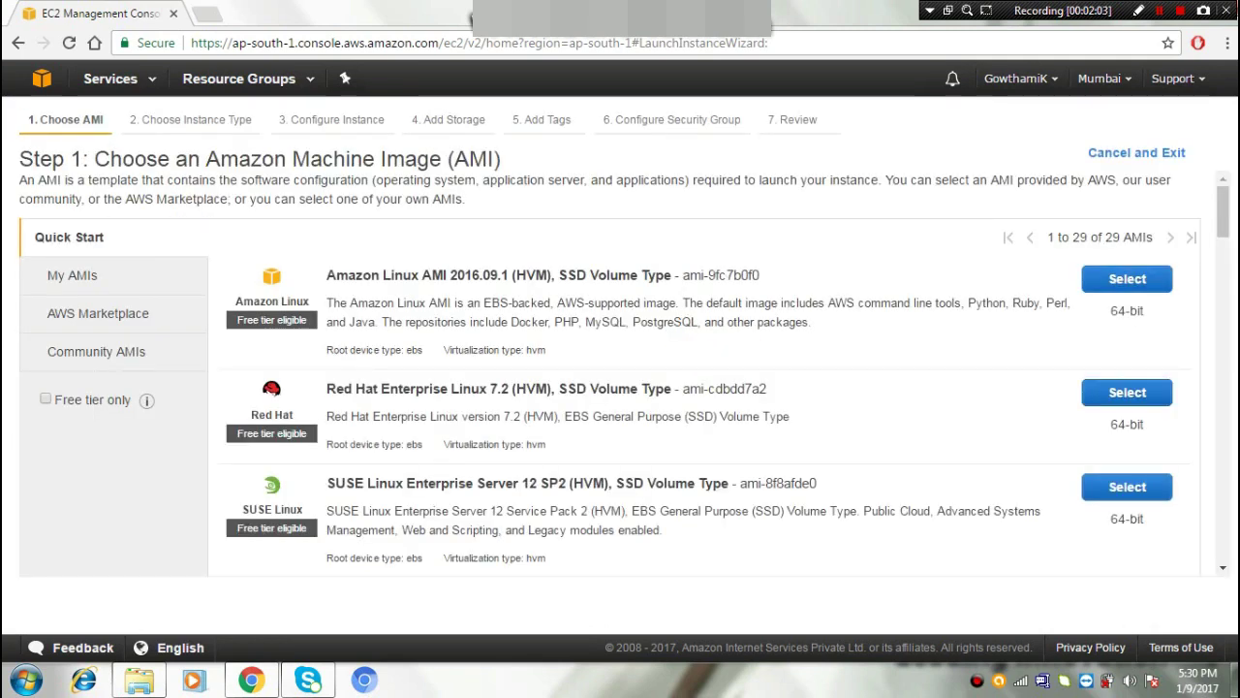
Search the AWS Marketplace images for "wordpress" and select WordPress powered by Bitnami
left_click(97, 313)
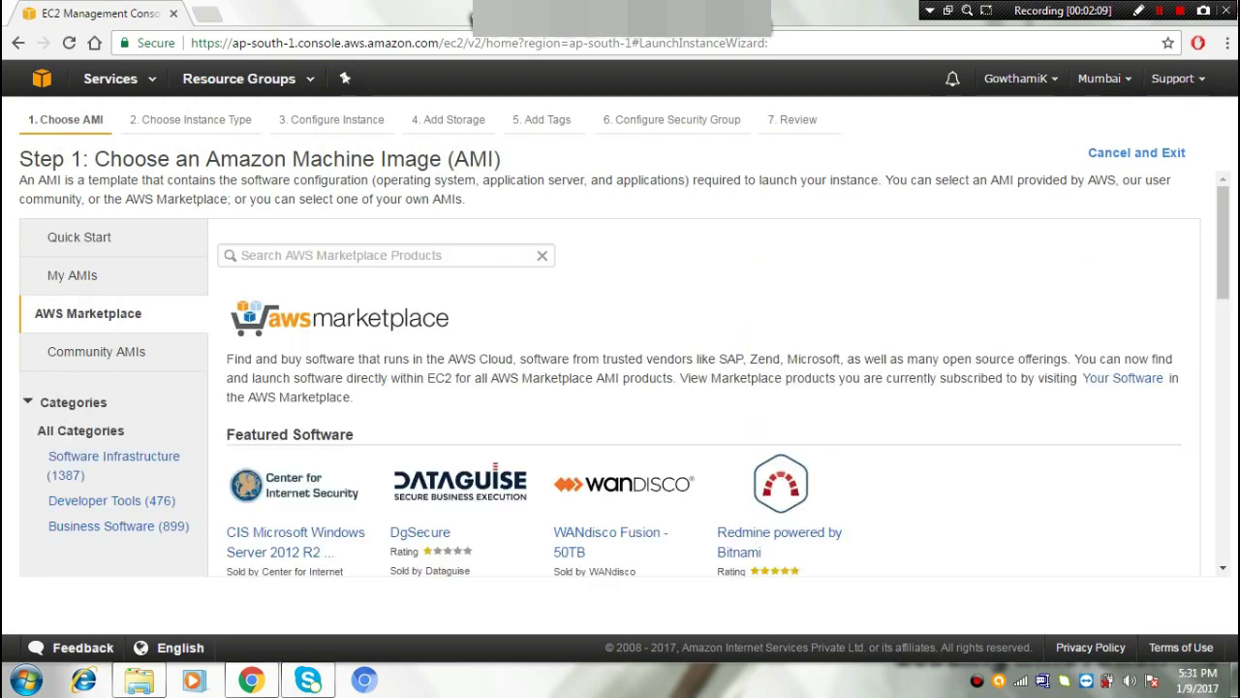
left_click(290, 254)
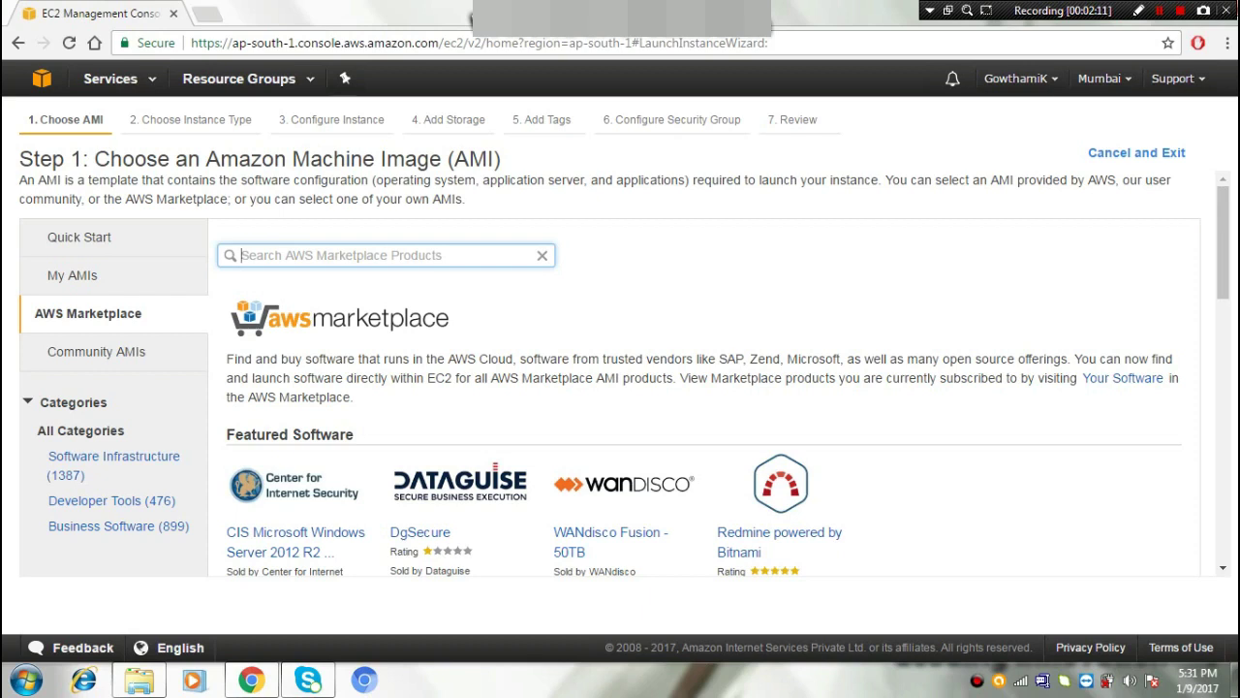
type("word")
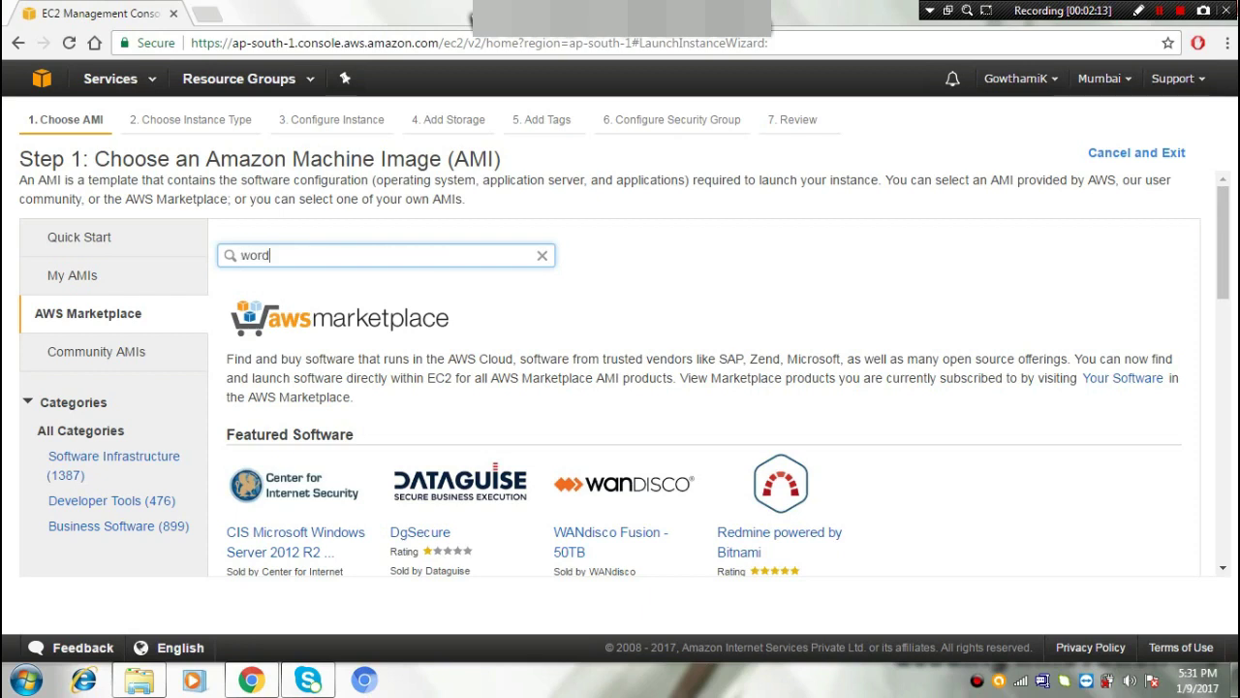
type("press")
key("Return")
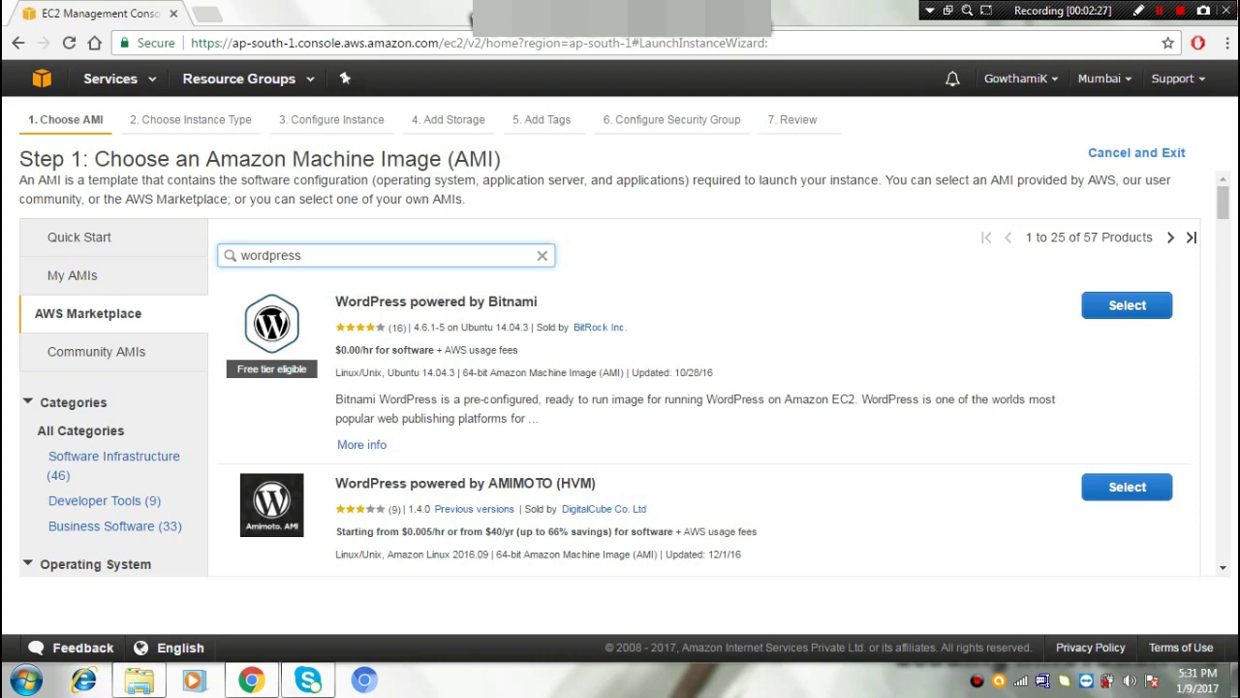
key("Return")
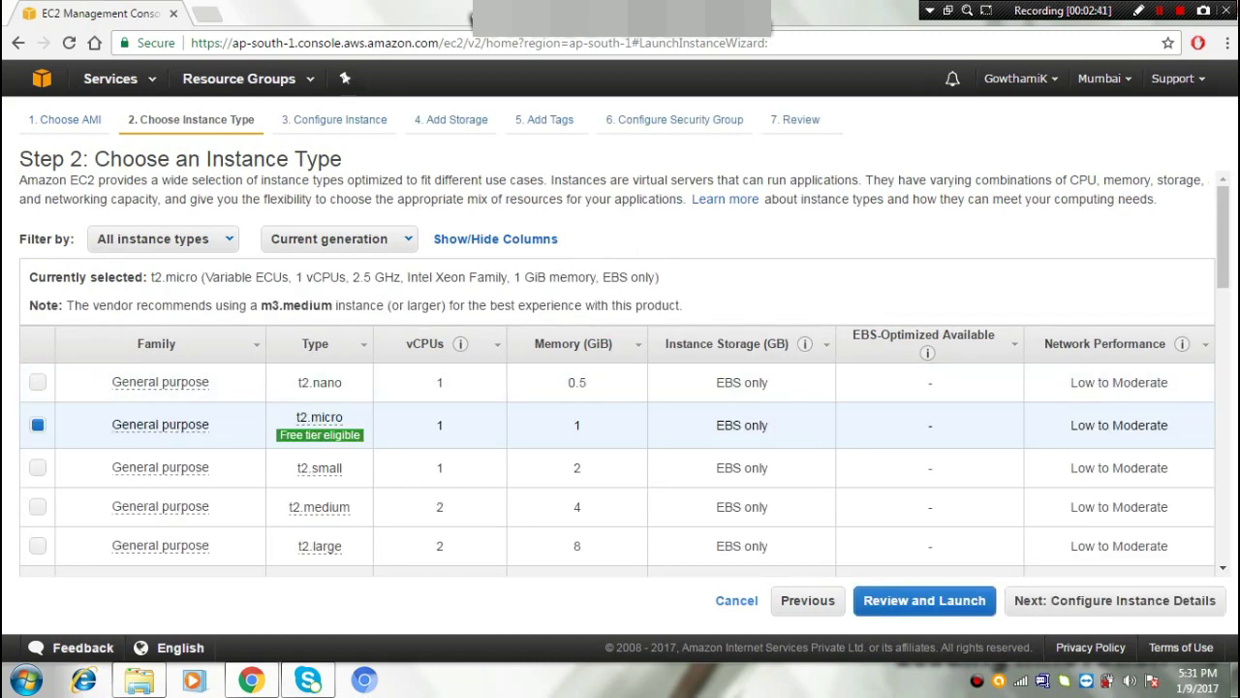
Accept the t2.micro instance type and the default instance details with termination protection off, and continue to the storage settings
mouse_move(319, 435)
left_click(1115, 600)
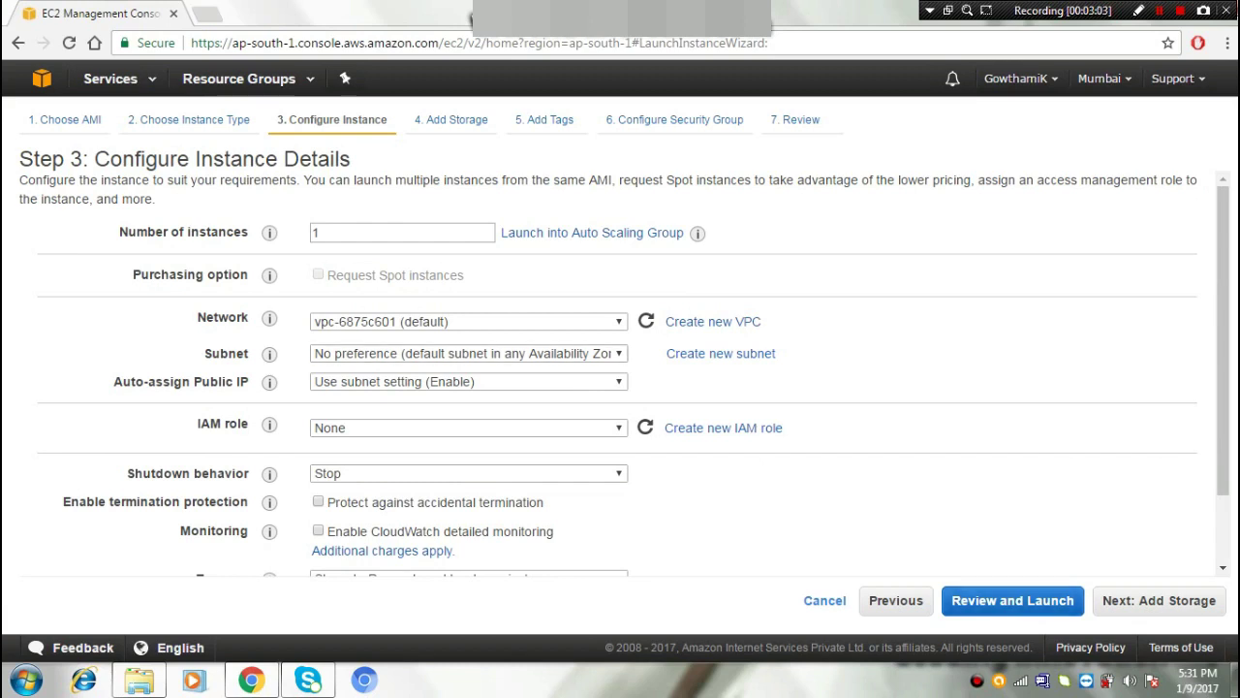
key("Tab")
key("Tab")
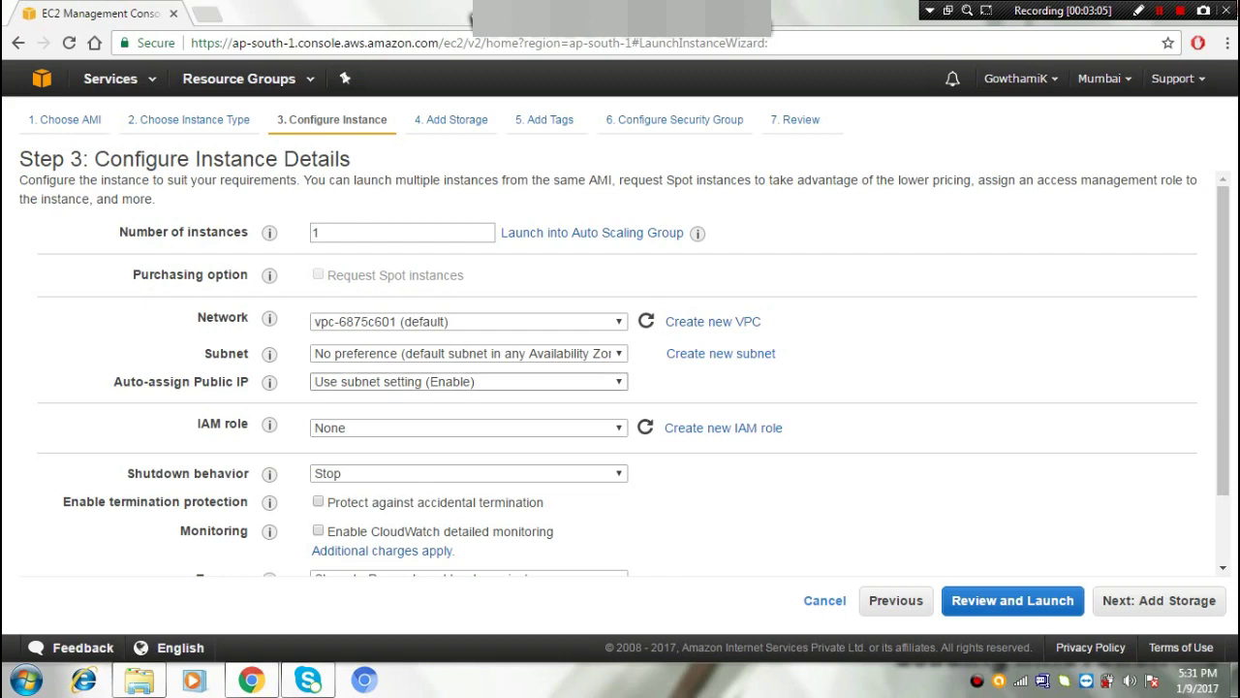
key("Tab")
key("Tab")
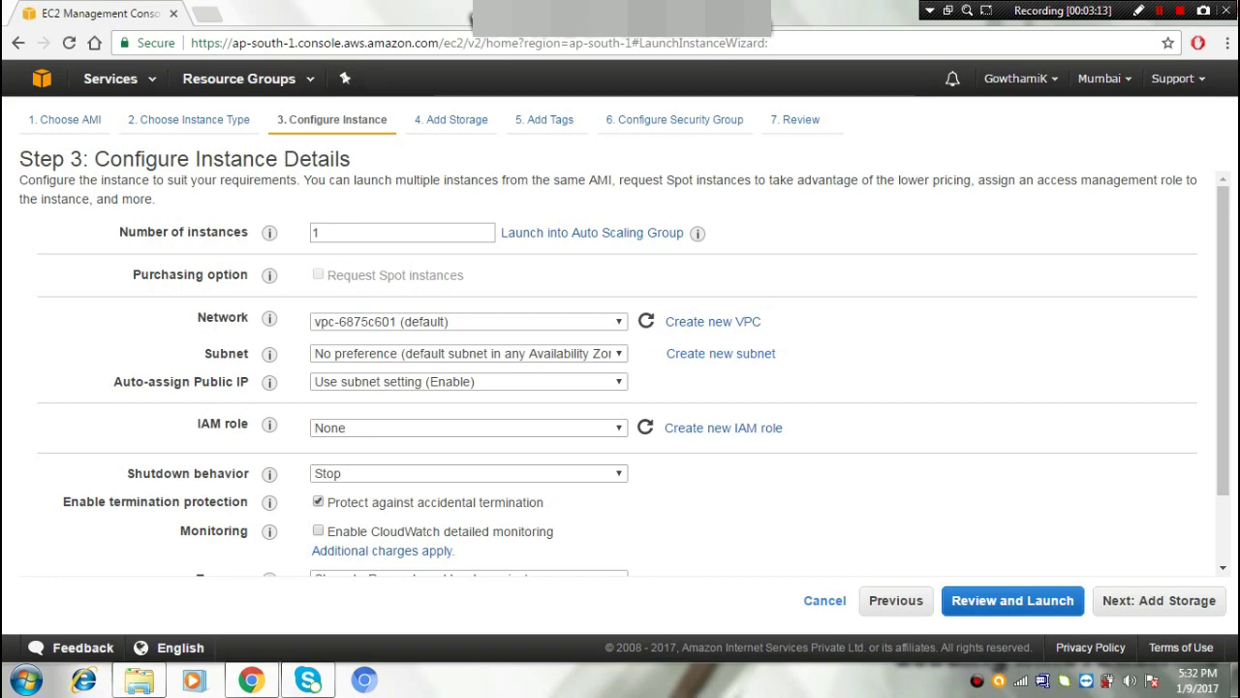
key("space")
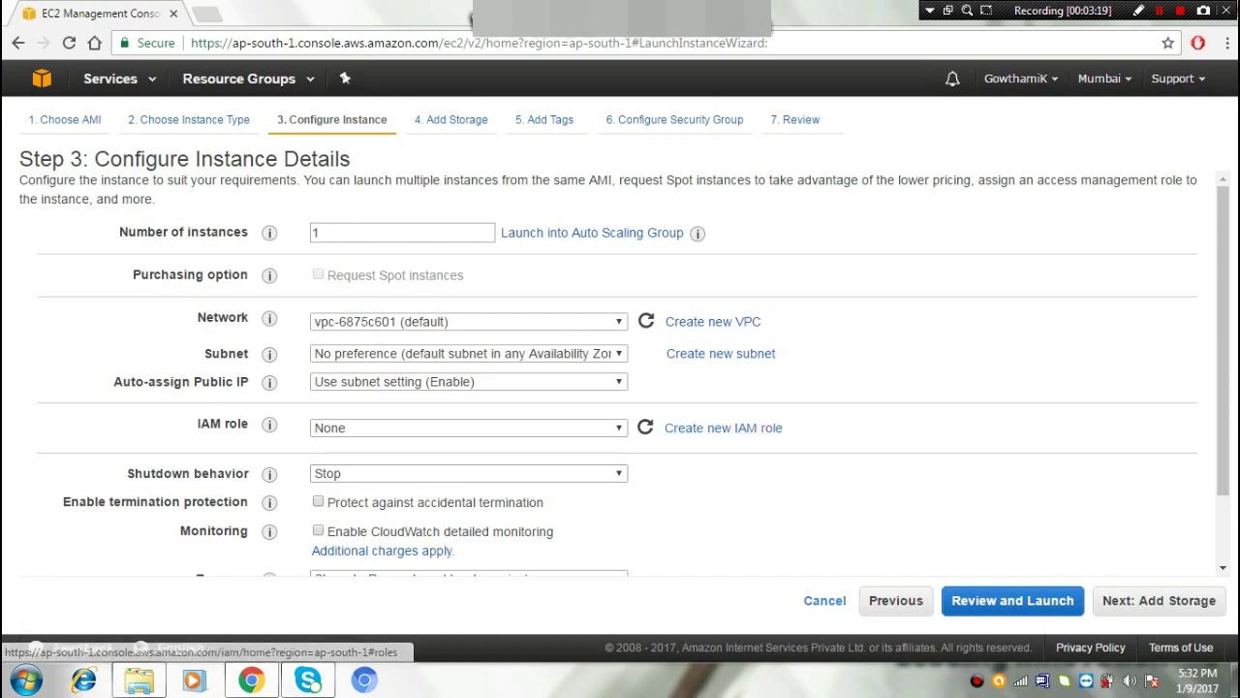
key("Return")
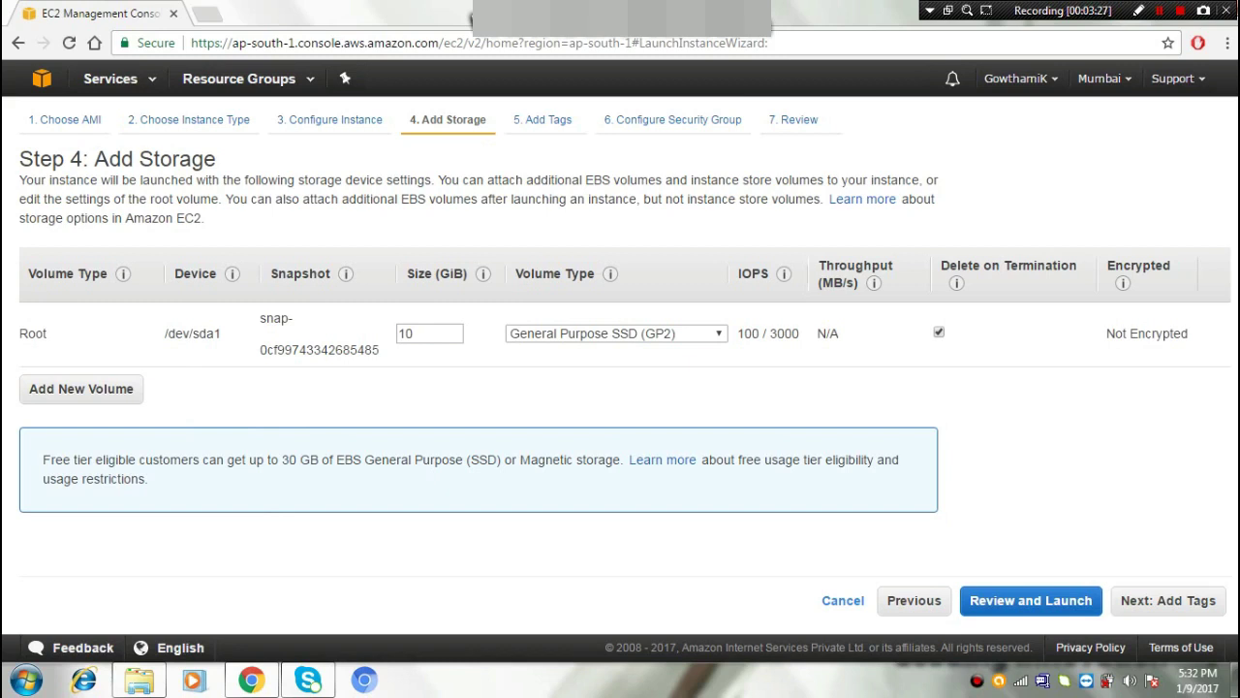
Keep the root volume at 10 GiB on General Purpose SSD (GP2) and continue to the tags
double_click(405, 333)
left_click(616, 334)
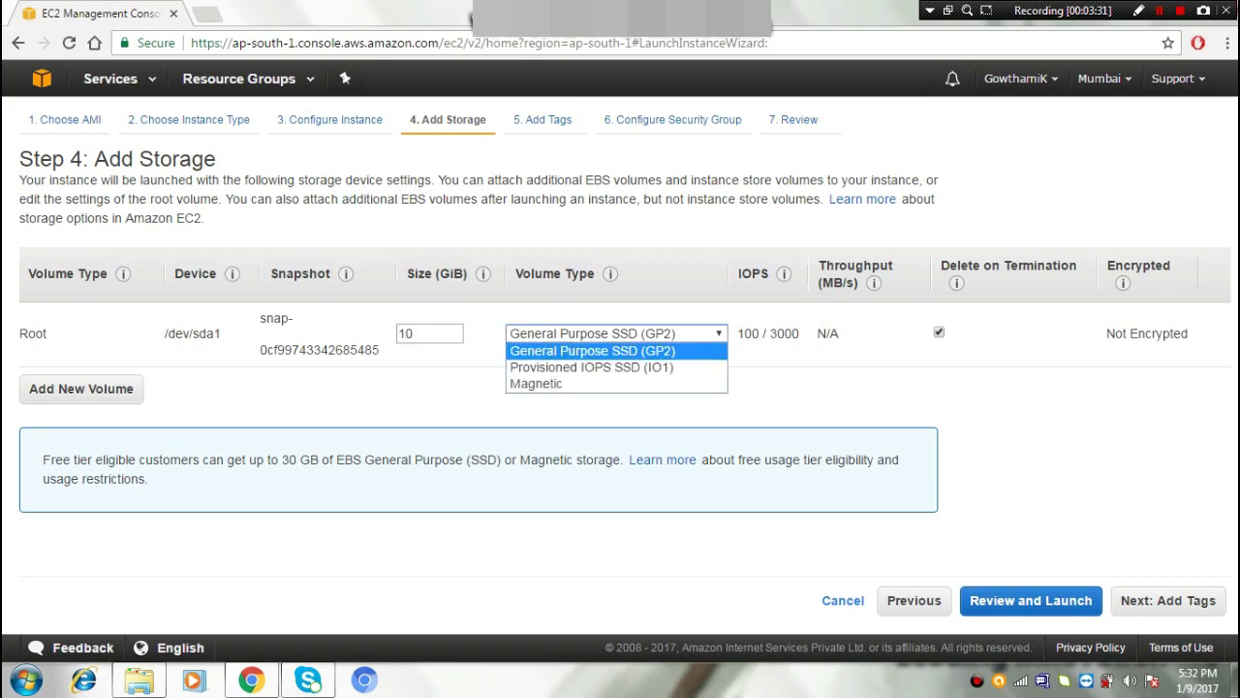
key("Return")
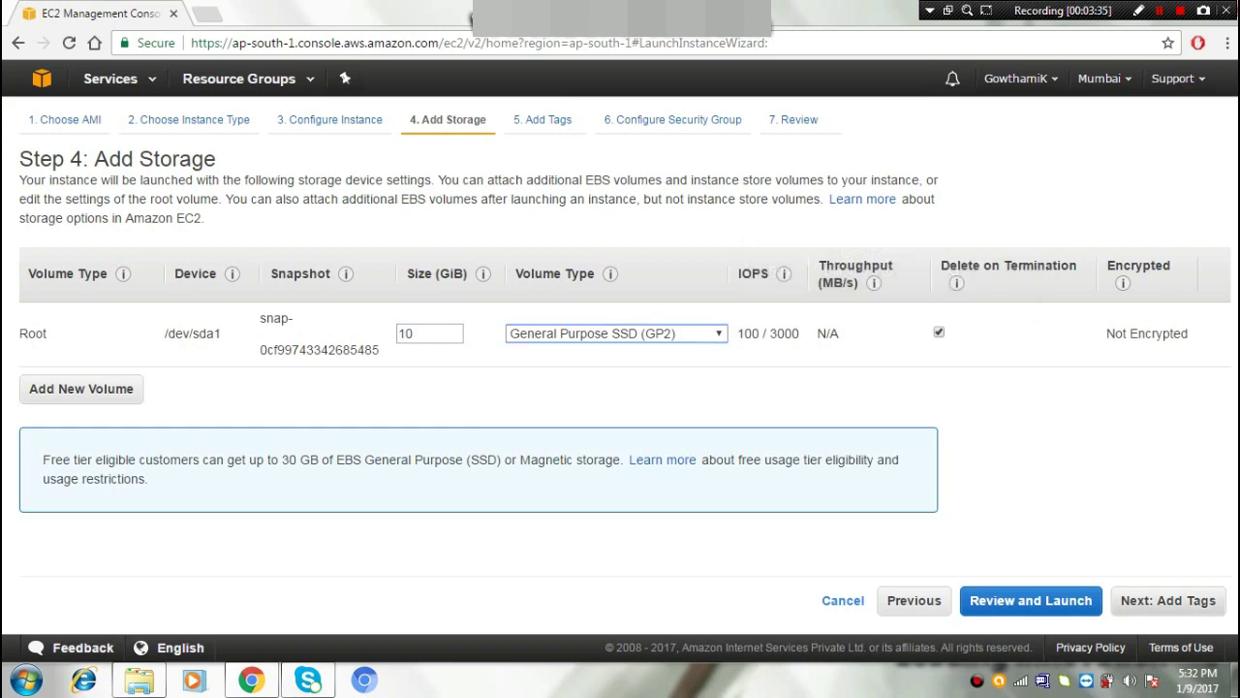
left_click(1167, 600)
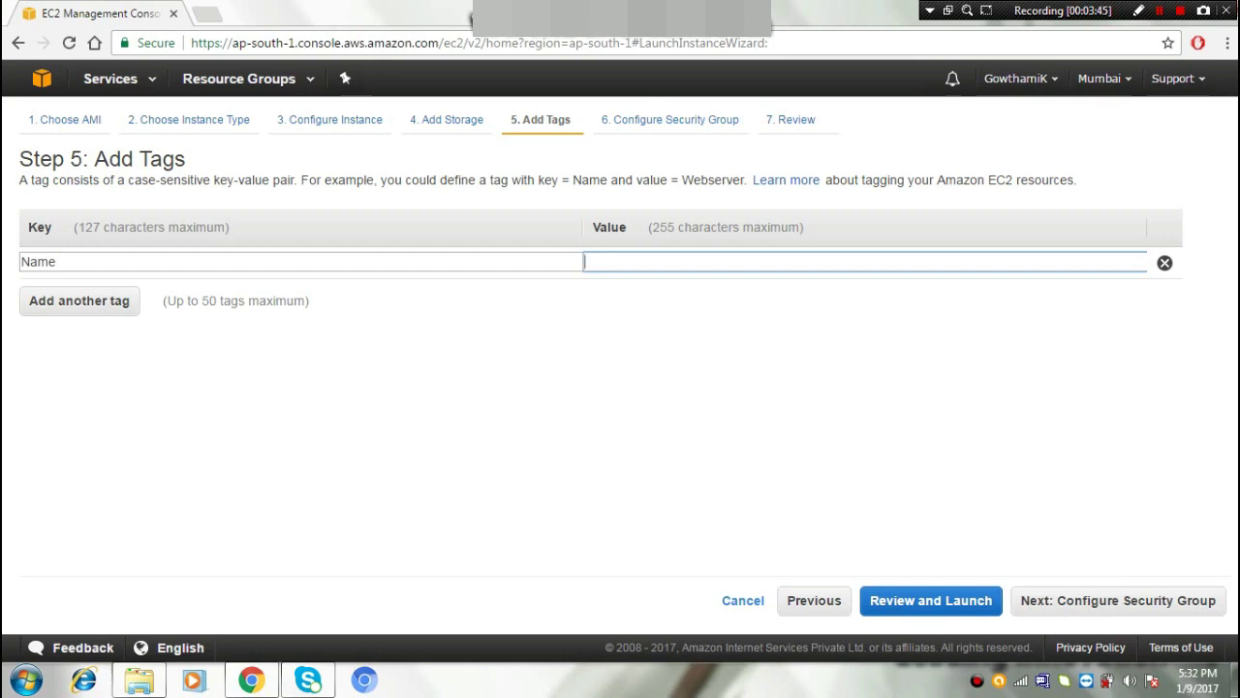
Tag the instance with key newwp and value newwp, and accept the new security group with its SSH, HTTP and HTTPS rules
type("new")
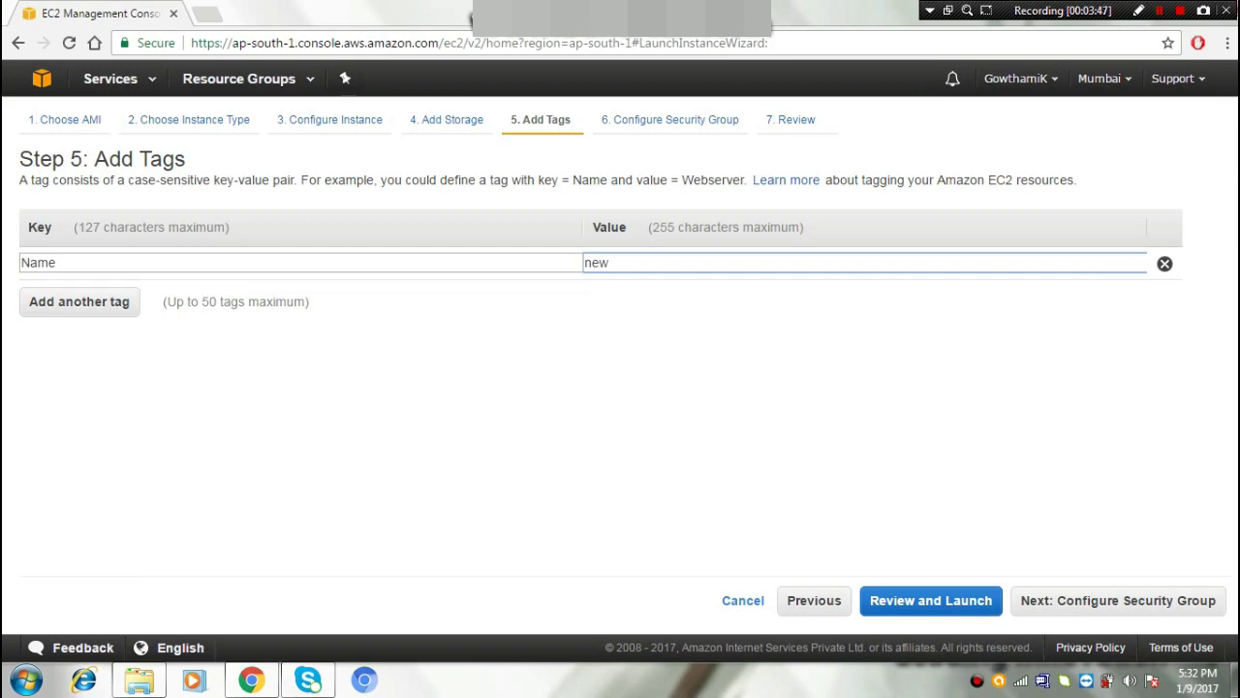
type("wp")
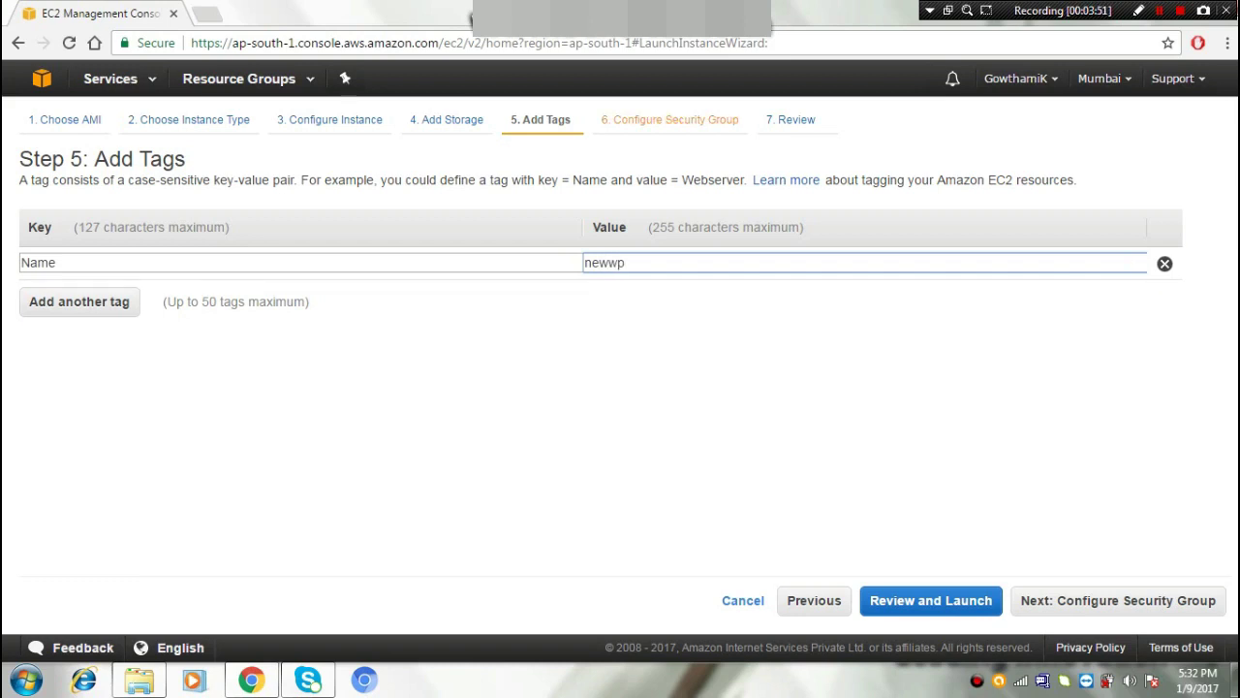
left_click(569, 263)
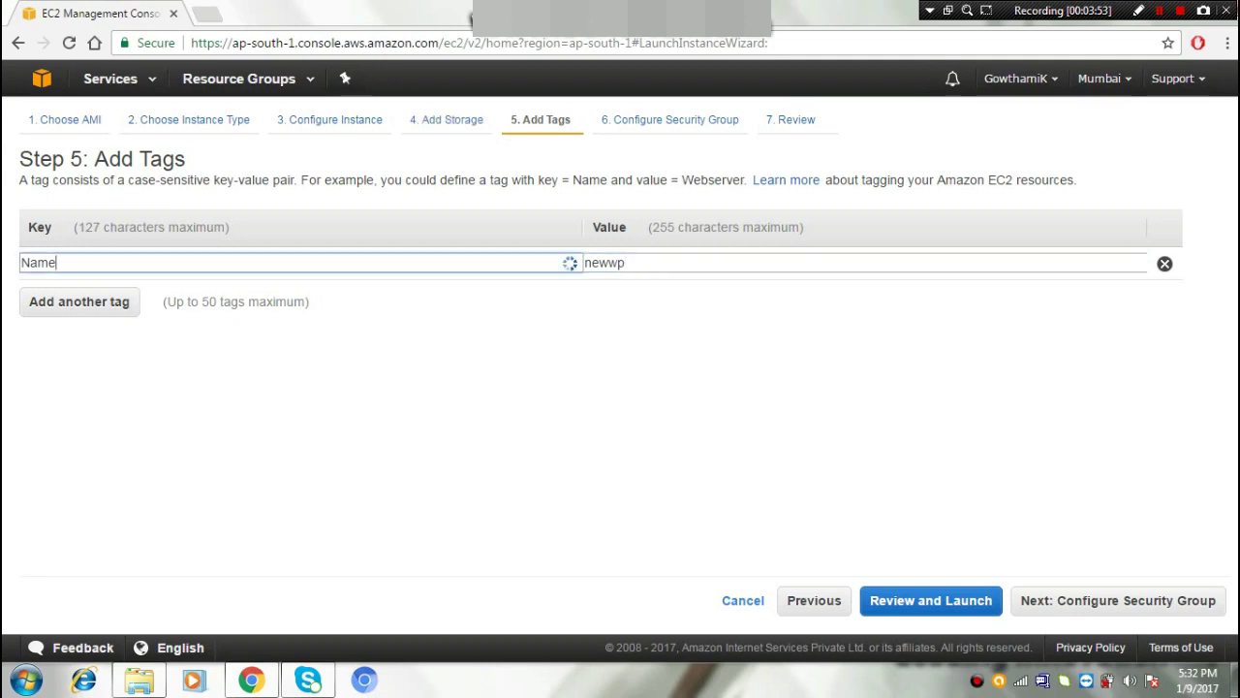
key("BackSpace")
key("BackSpace")
key("BackSpace")
key("BackSpace")
type("new")
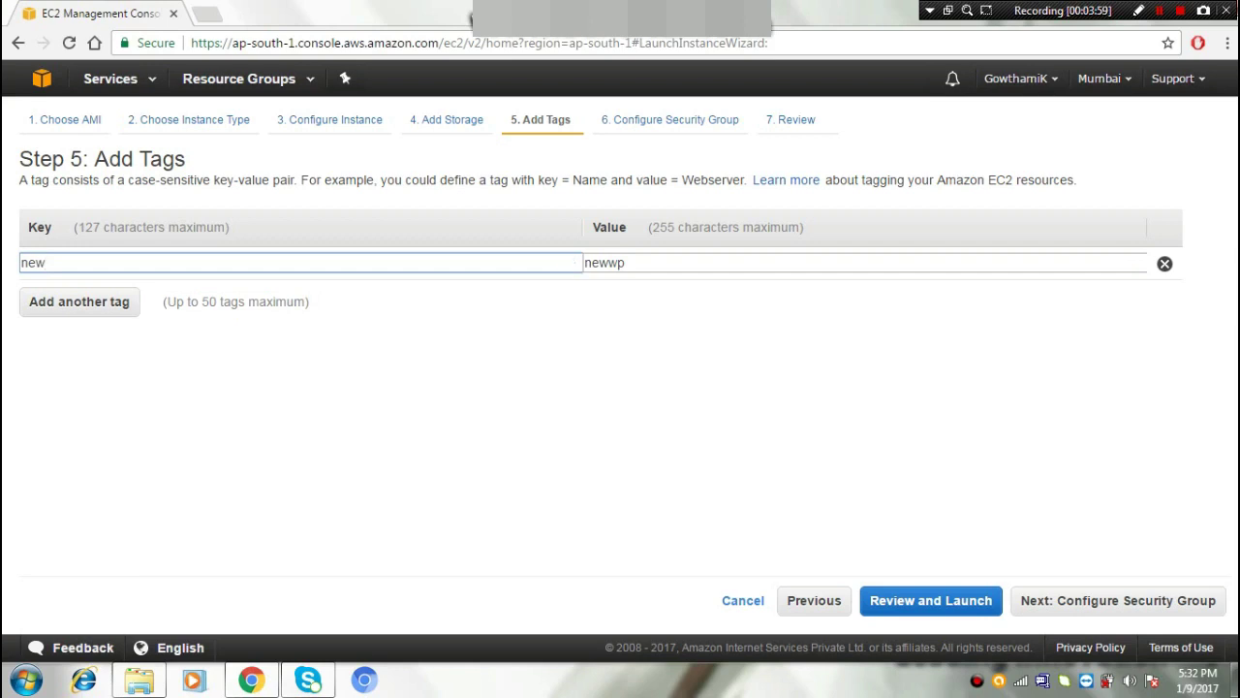
type("wp")
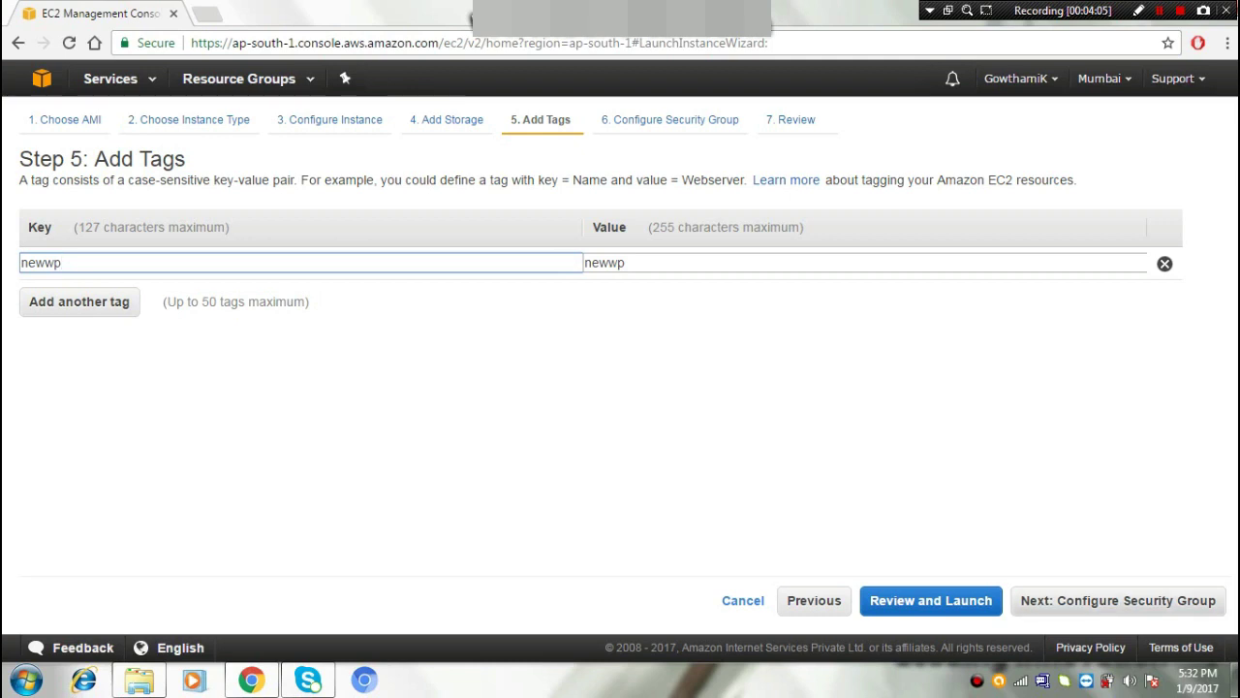
key("Return")
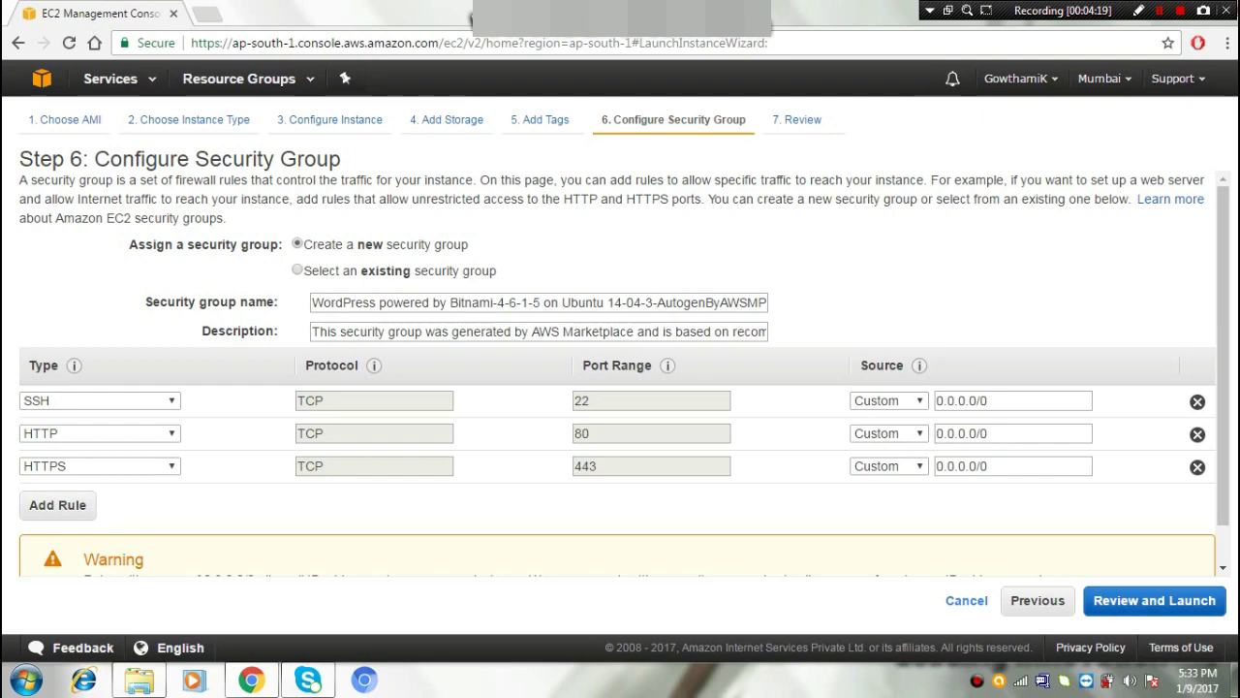
left_click(1154, 600)
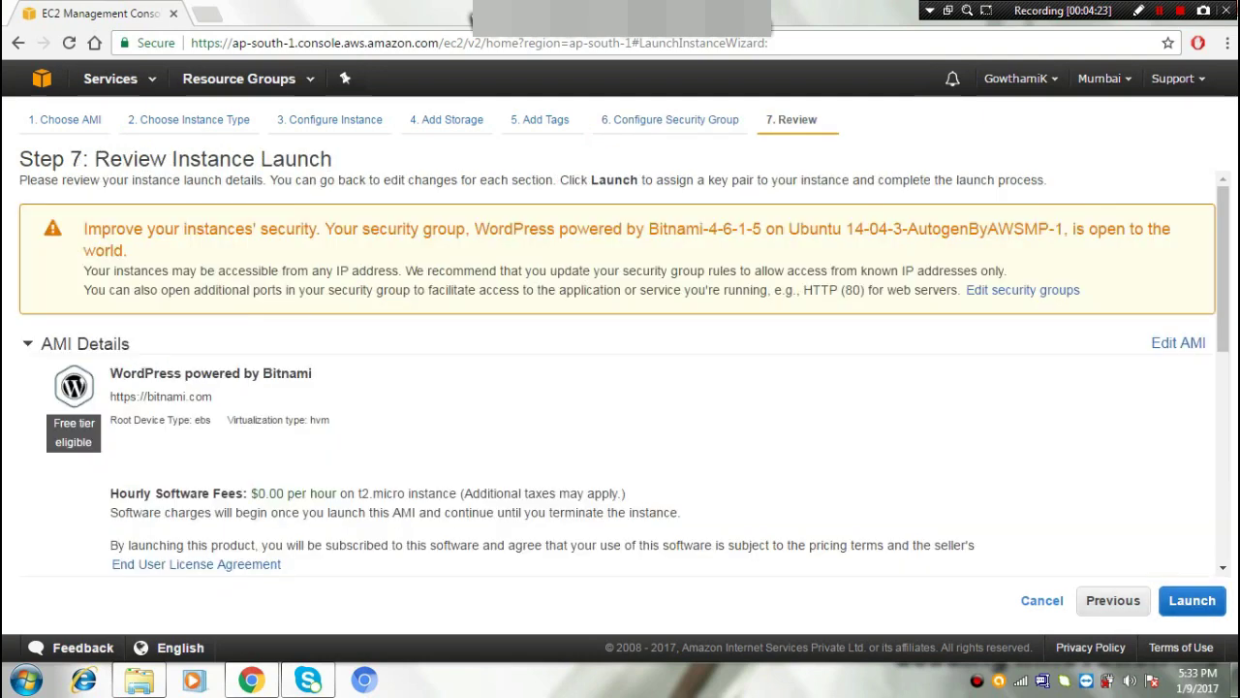
Review the security group, instance details and storage of the launch, and proceed to the key pair selection
scroll(620, 378, "down", 4)
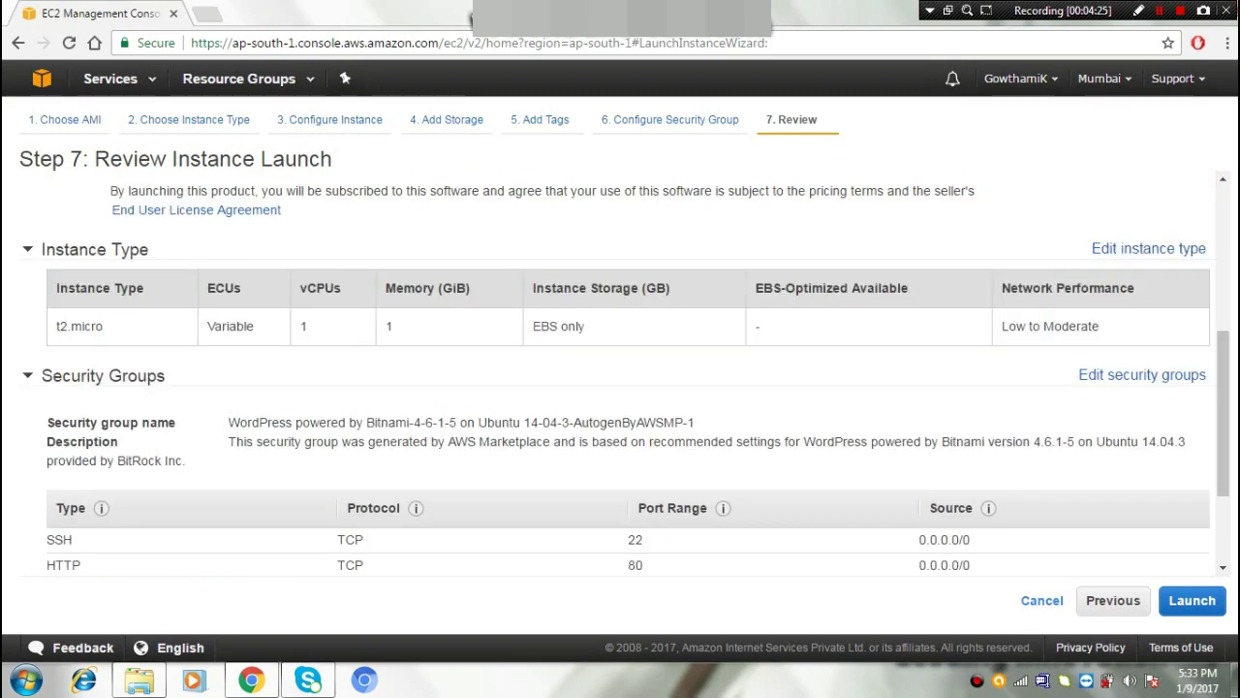
scroll(620, 378, "down", 2)
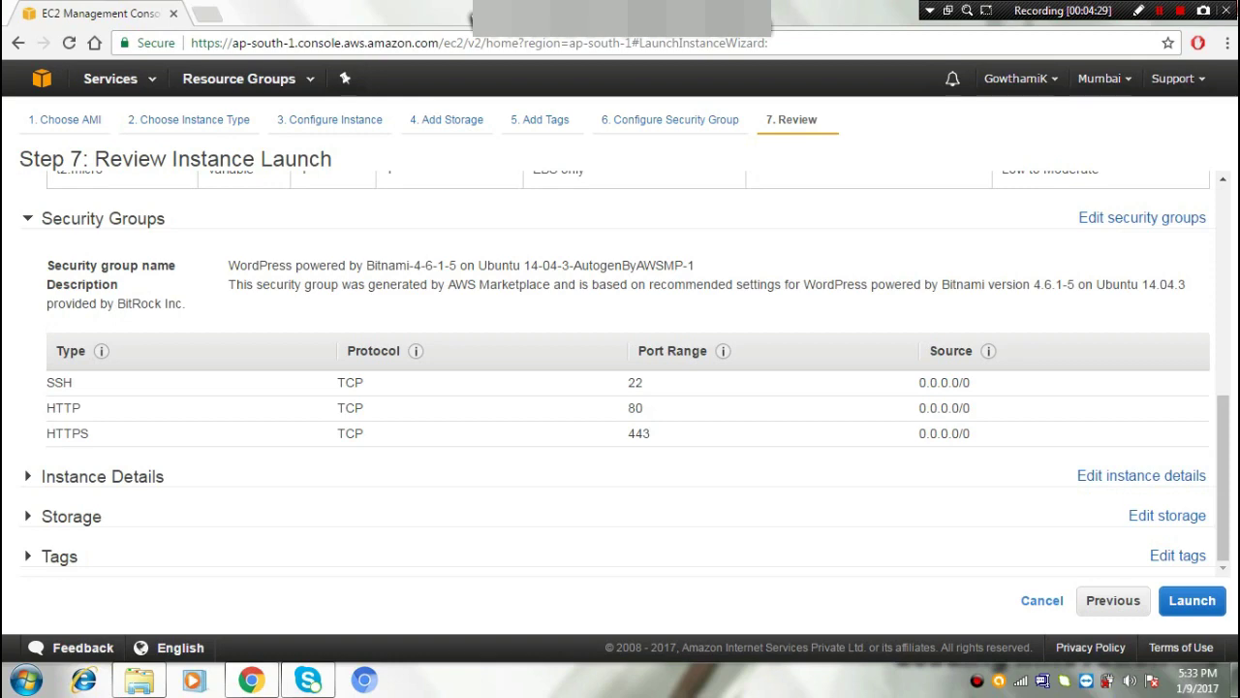
left_click(29, 476)
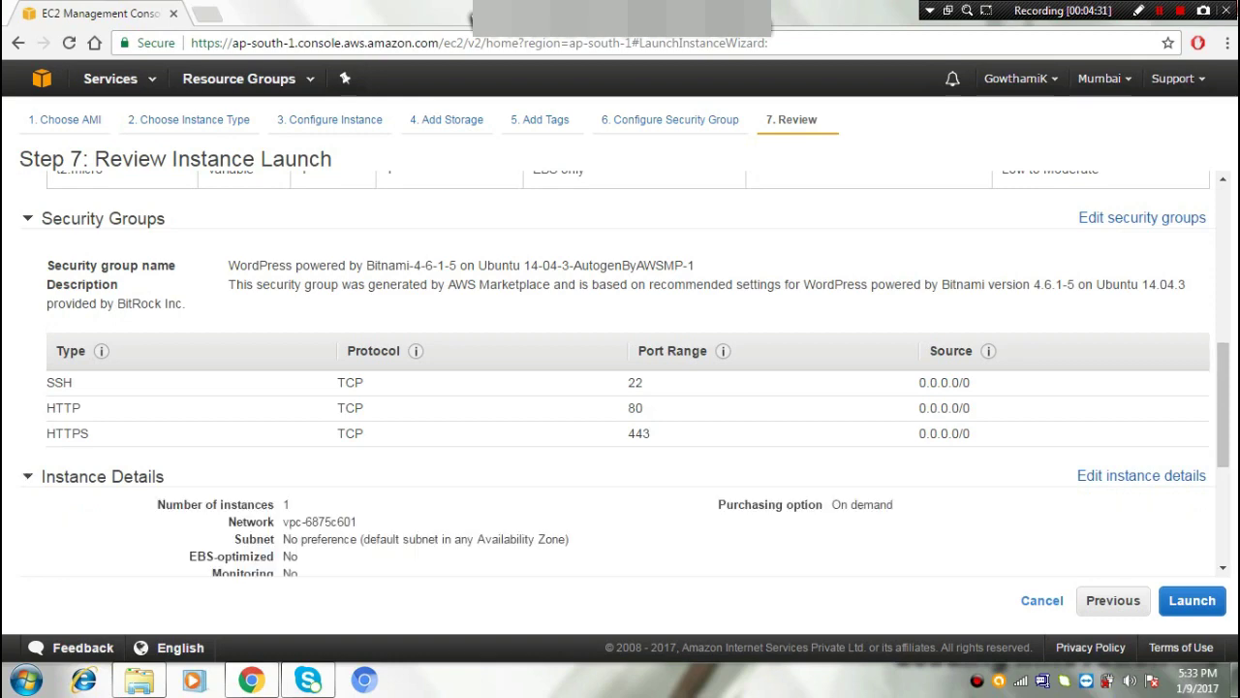
scroll(1222, 407, "down", 3)
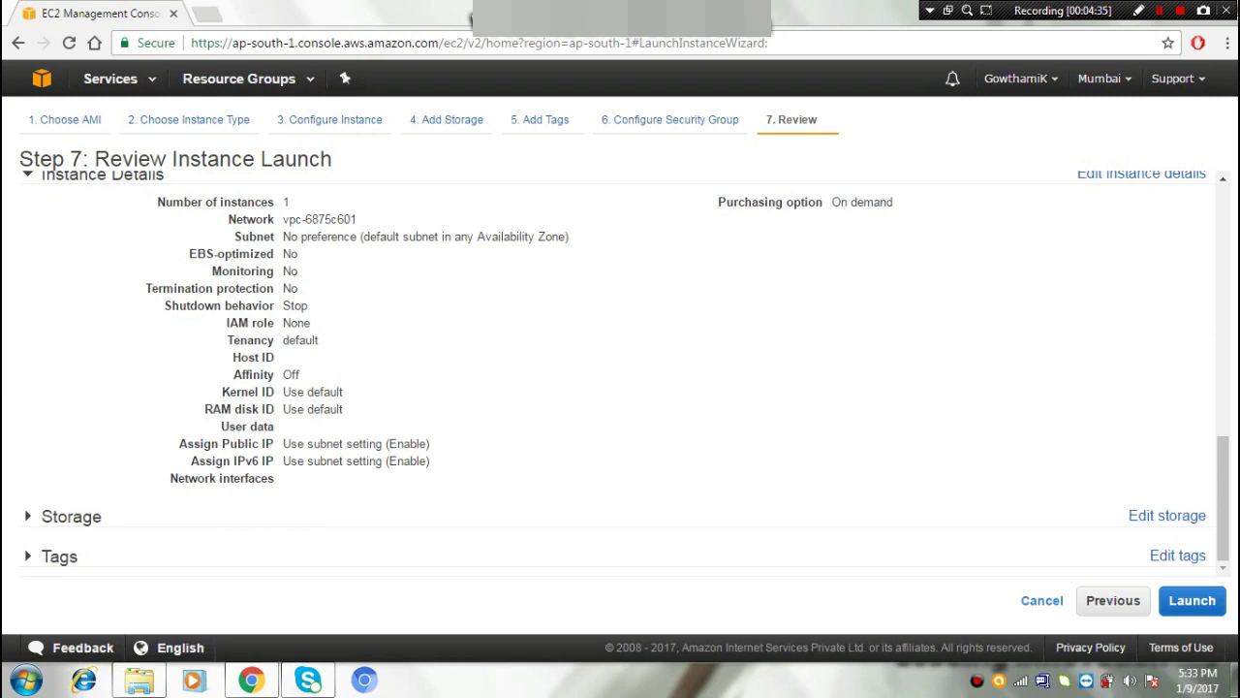
left_click(70, 516)
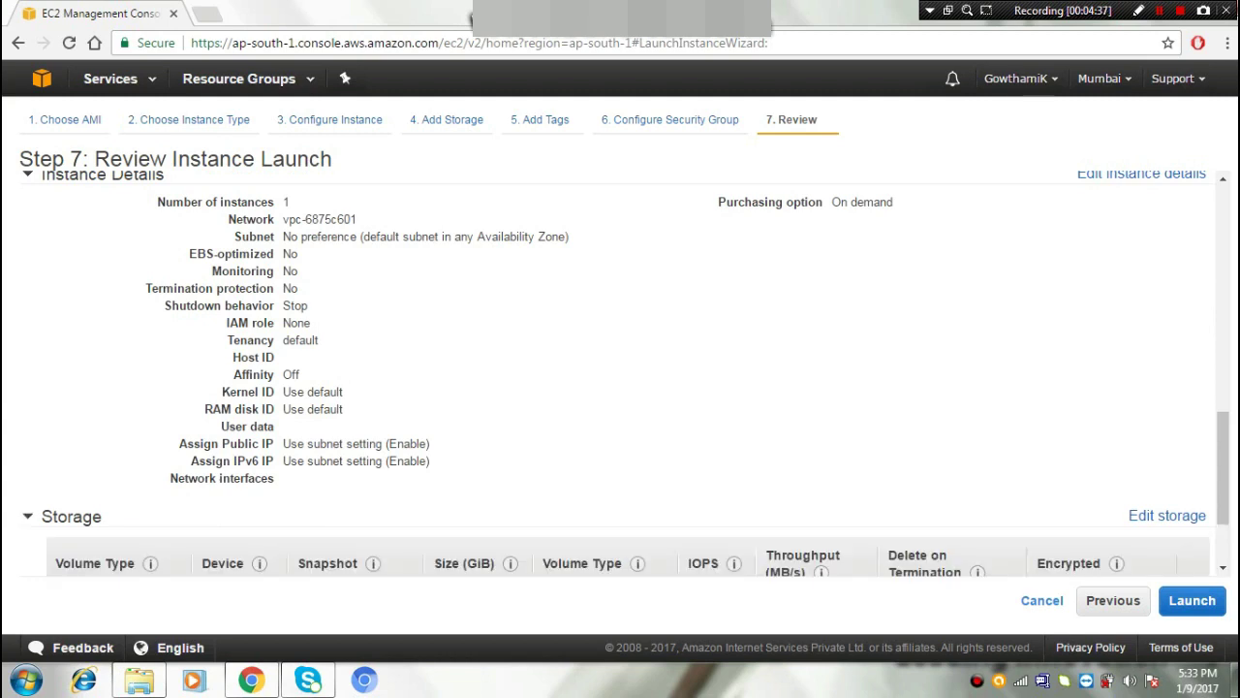
scroll(620, 368, "down", 2)
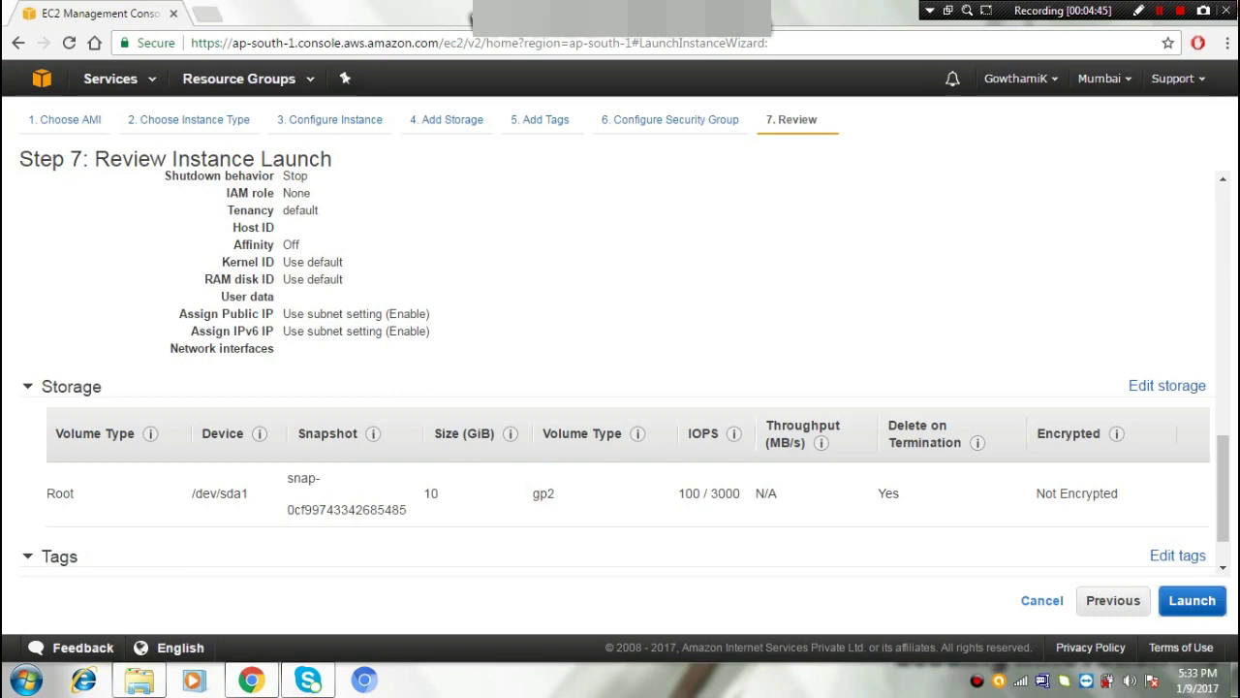
left_click(1192, 600)
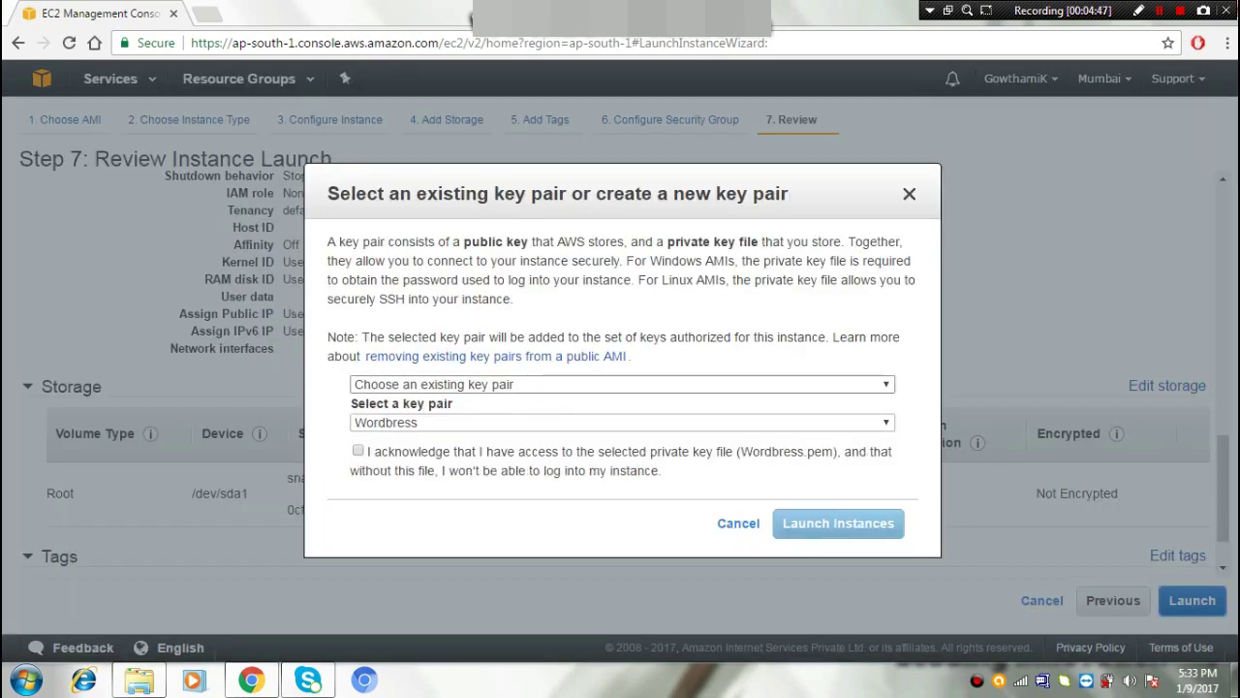
Create a new key pair named newwp, download its private key file, and launch the instance
left_click(622, 385)
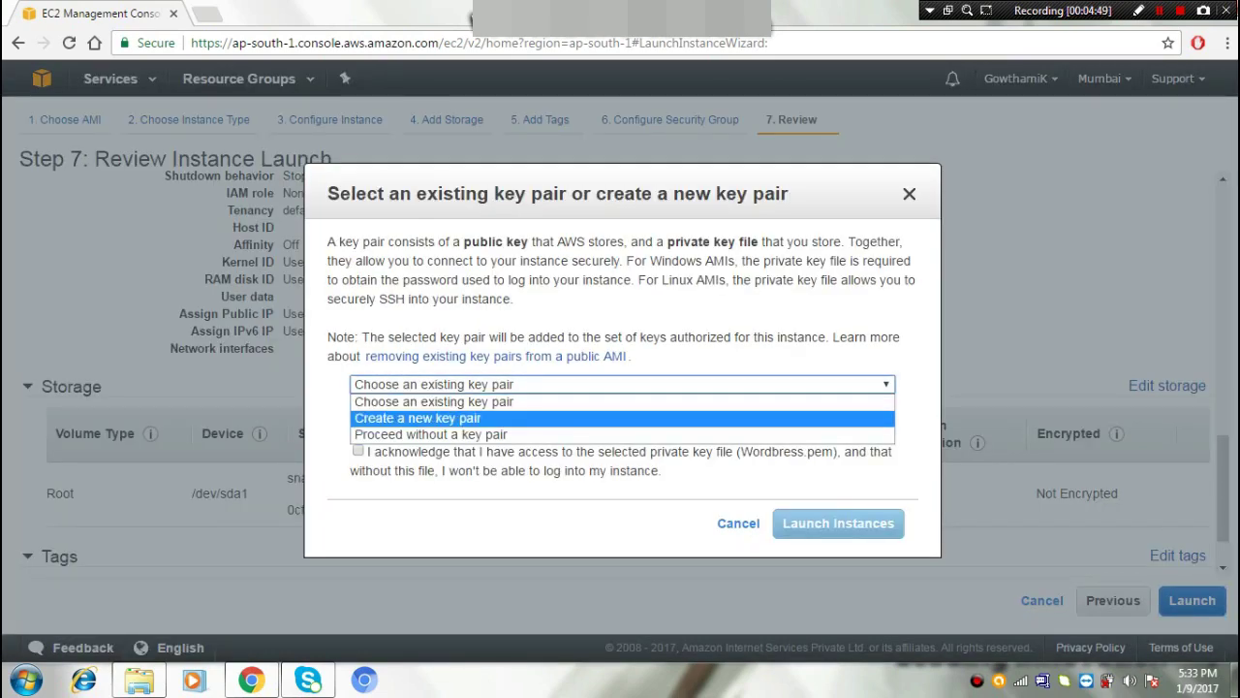
left_click(417, 418)
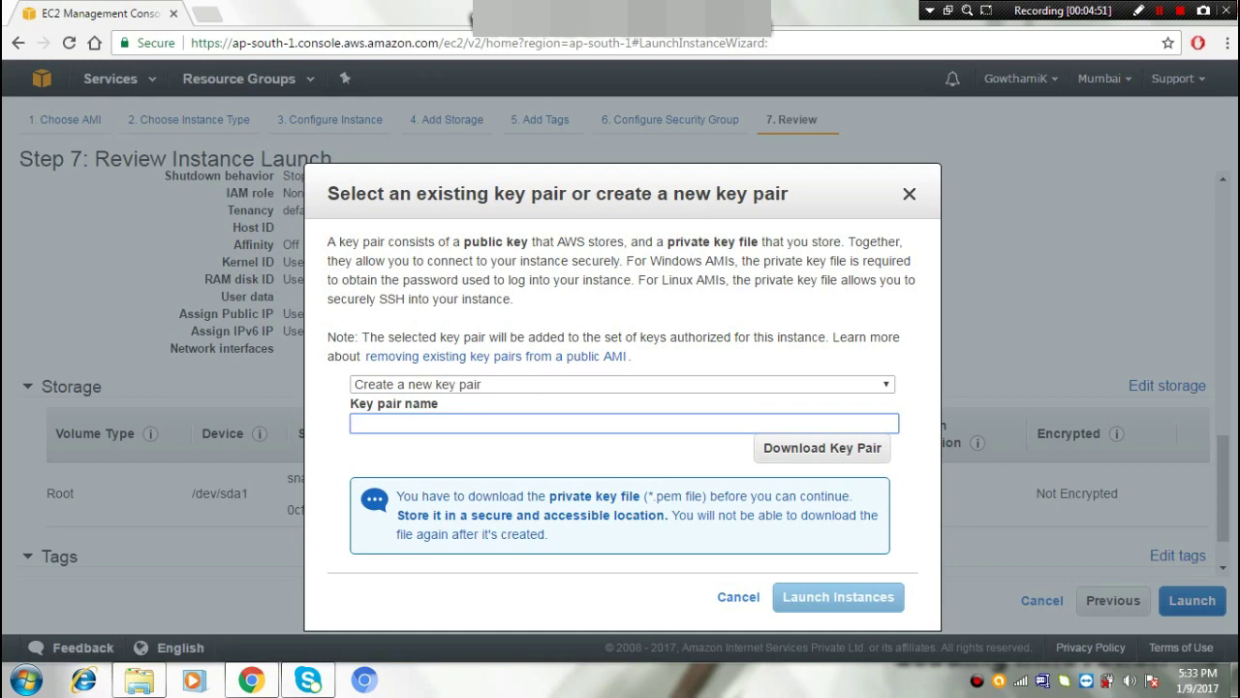
type("newwp")
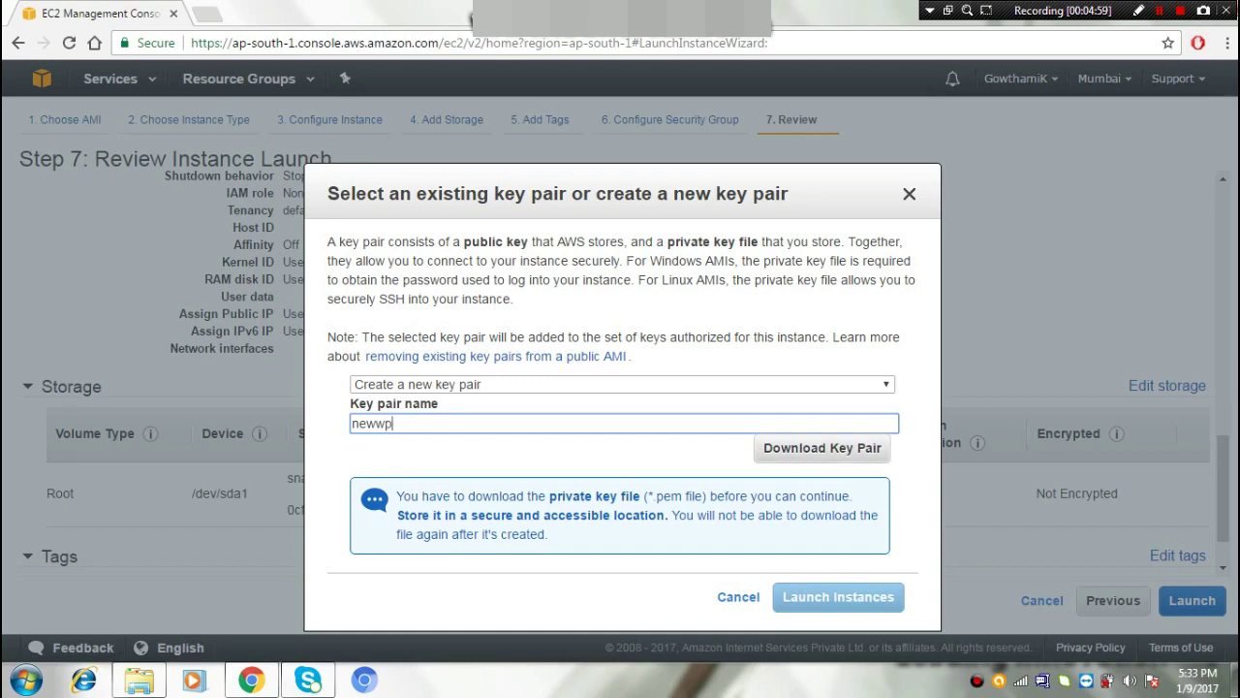
left_click(822, 448)
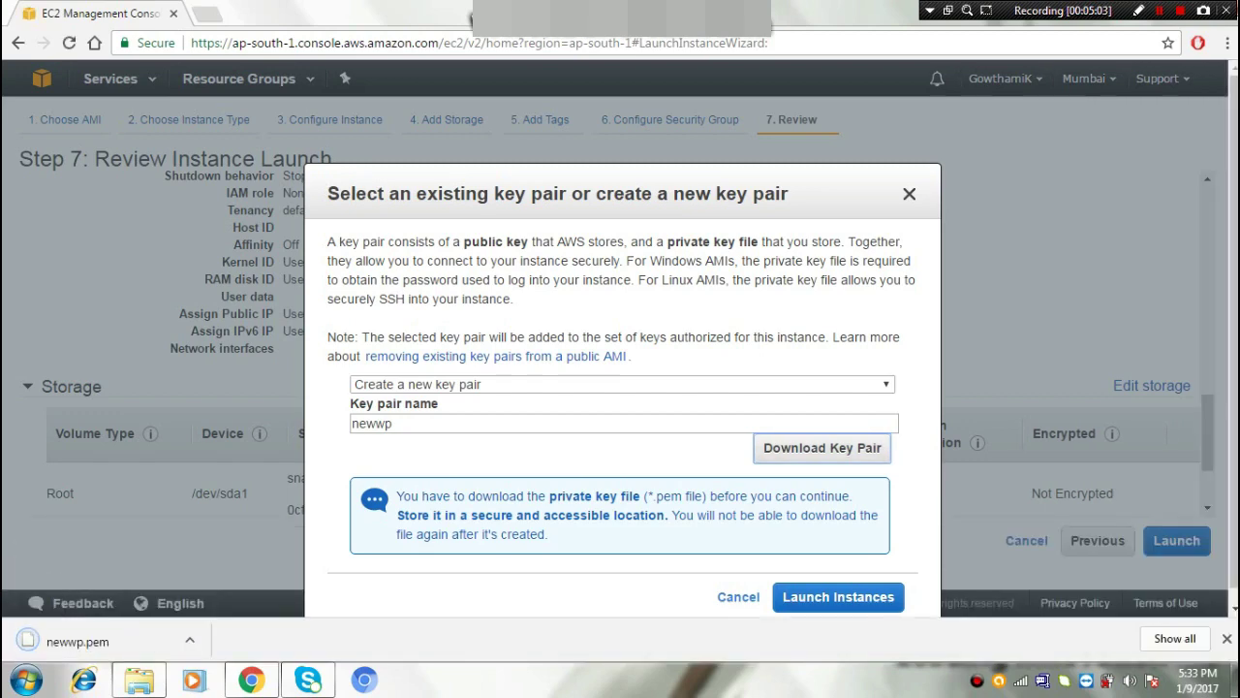
left_click(77, 642)
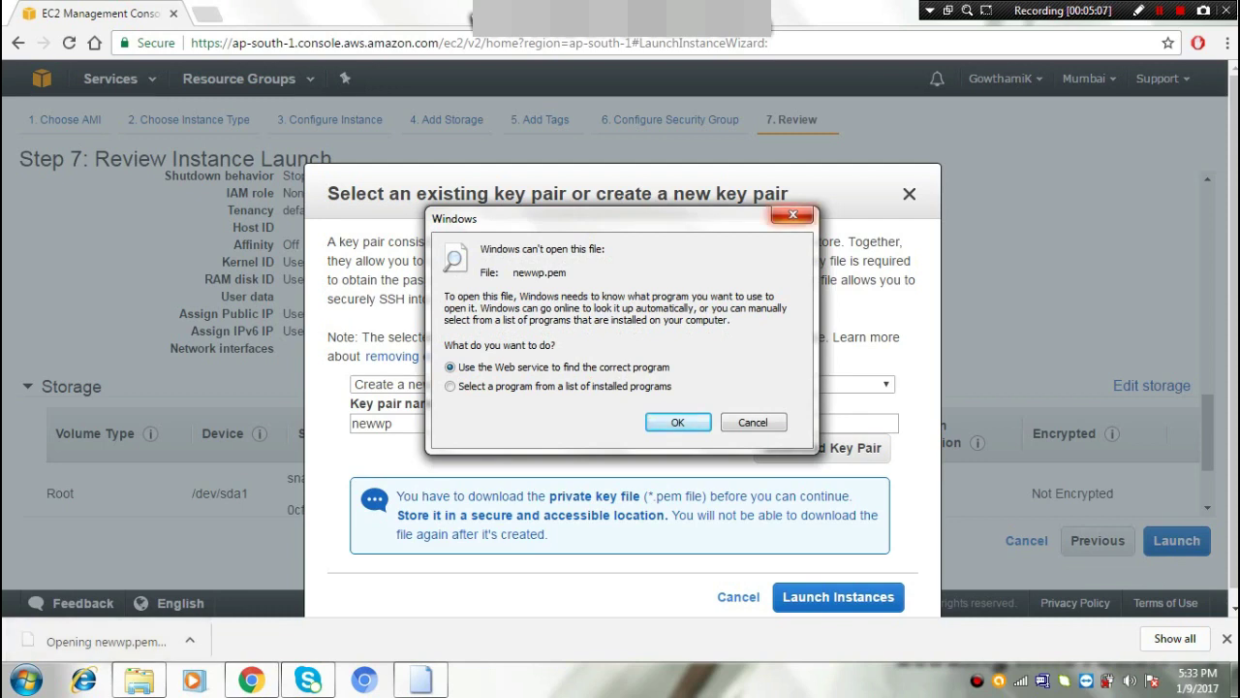
left_click(793, 214)
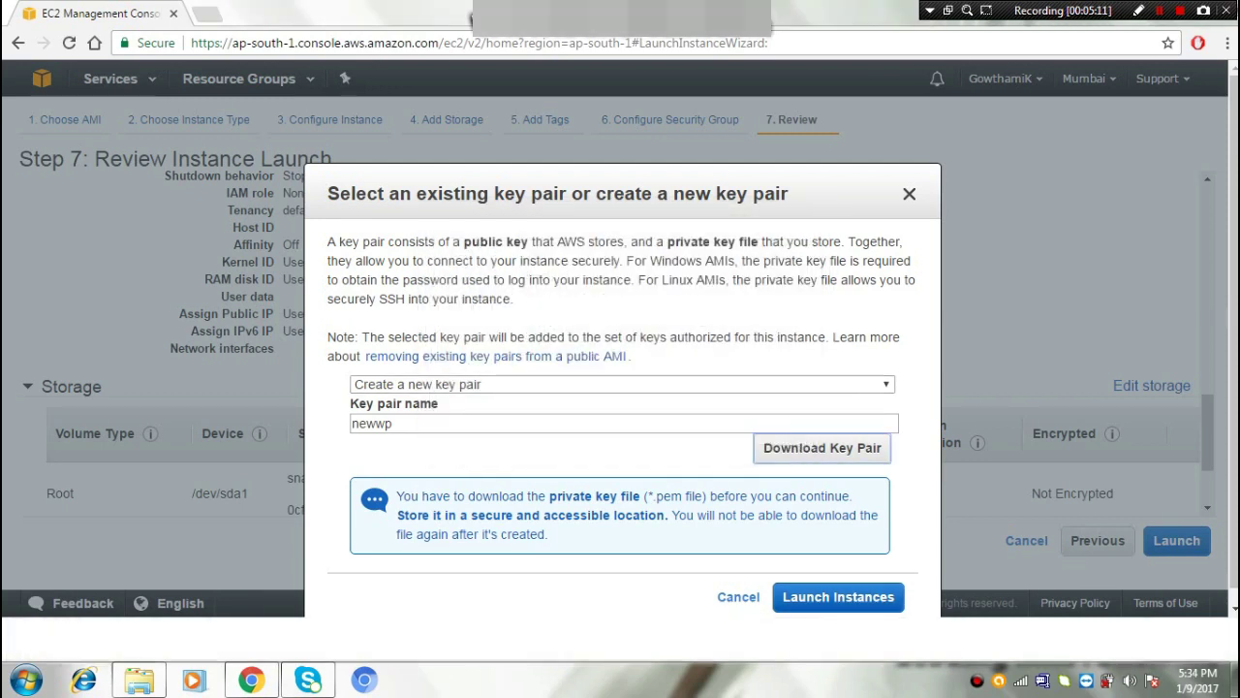
left_click(839, 597)
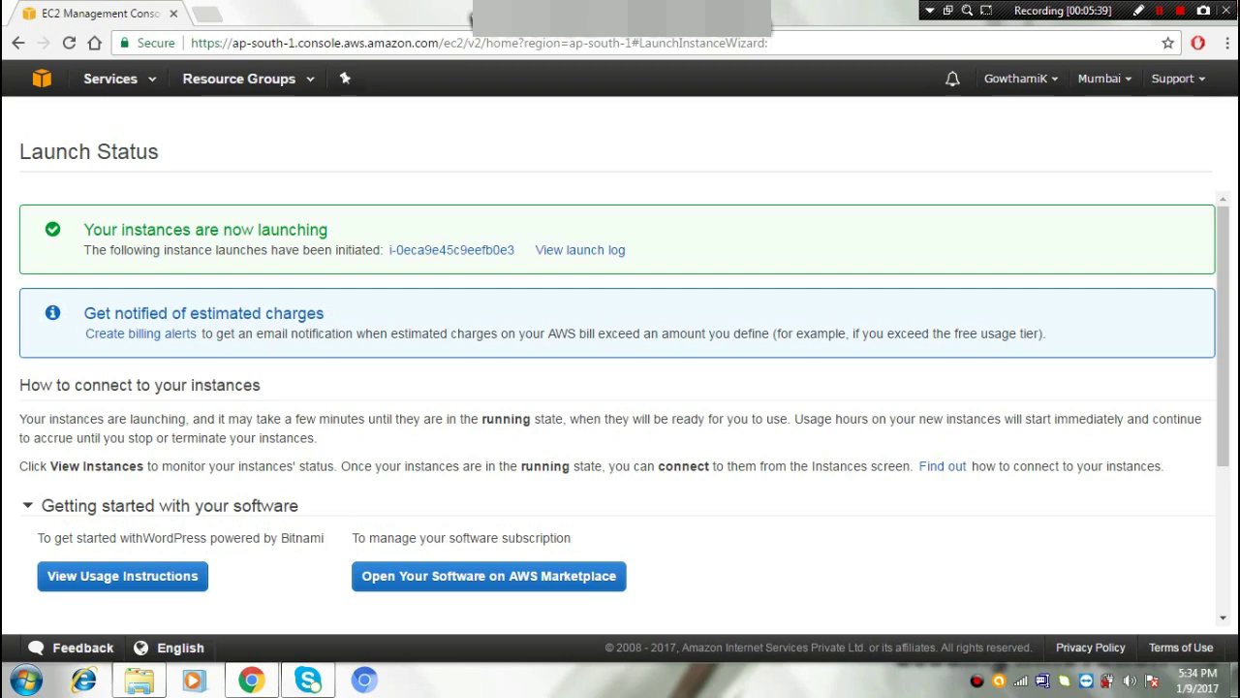
Go to the EC2 service and open its list of instances
left_click(110, 78)
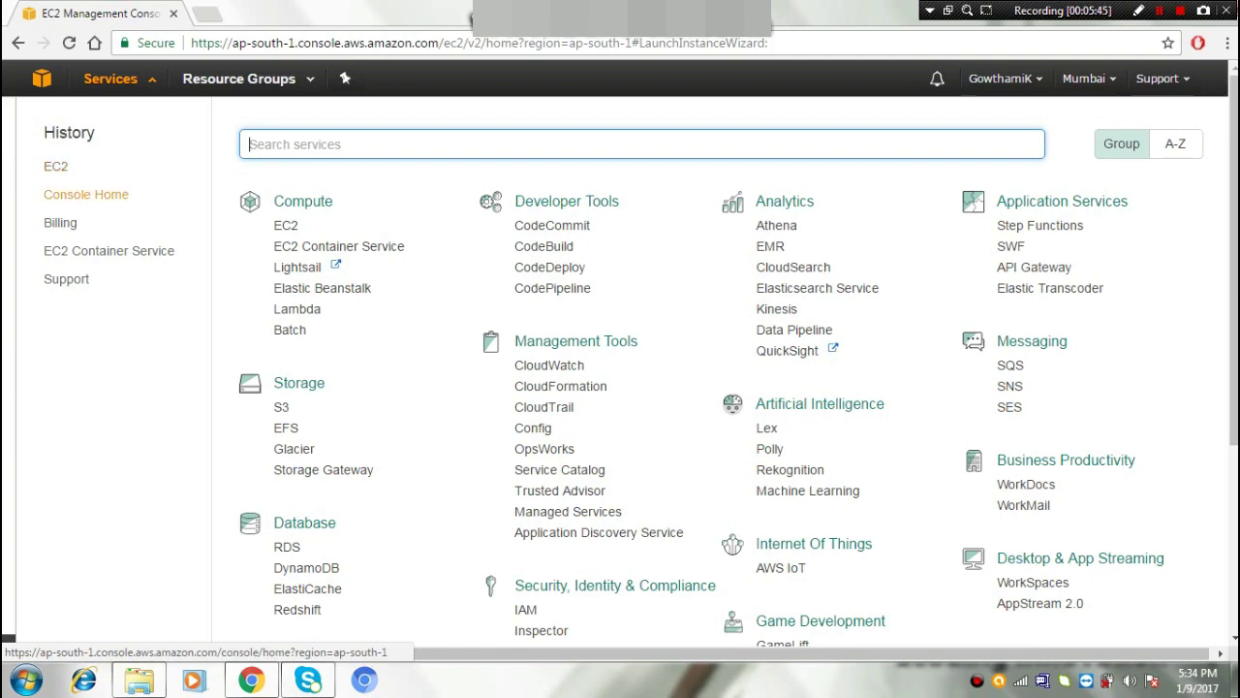
left_click(85, 194)
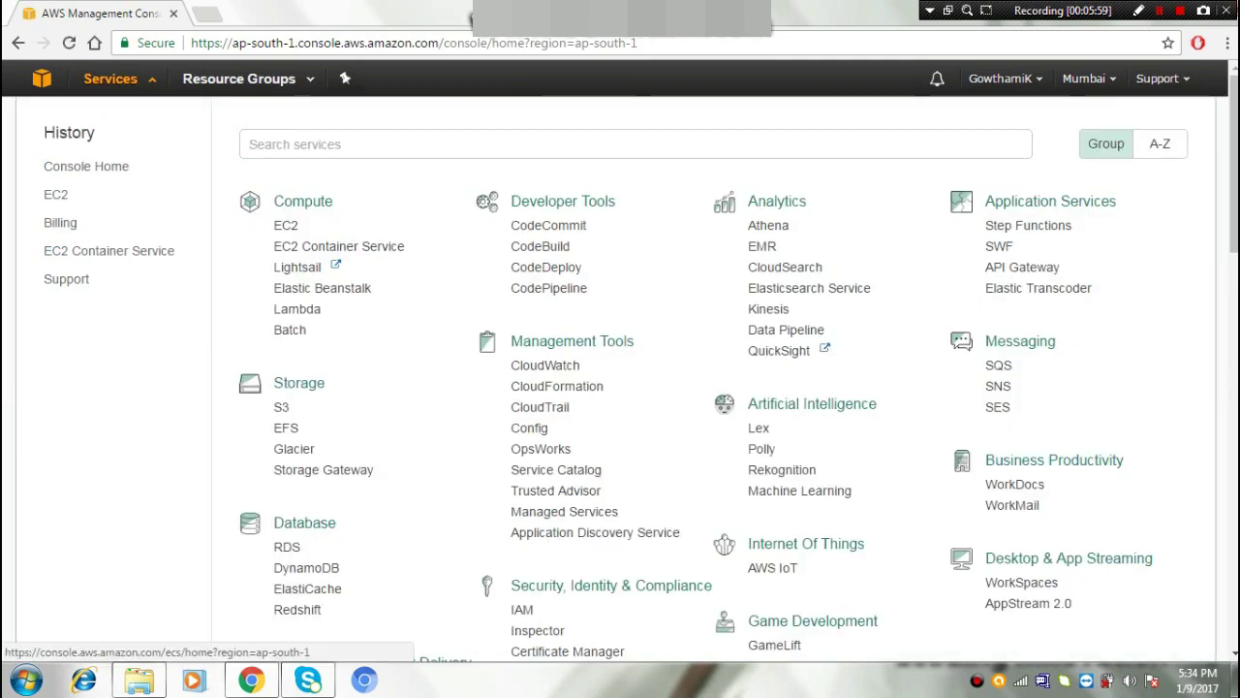
left_click(55, 193)
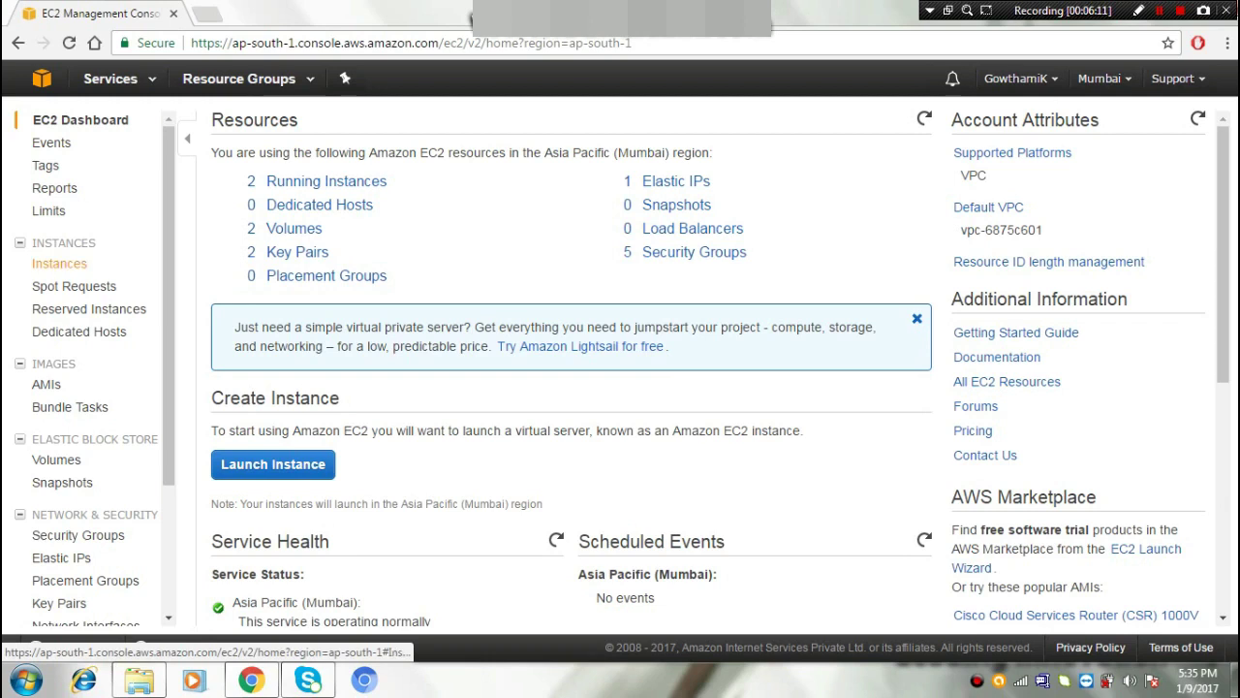
left_click(59, 263)
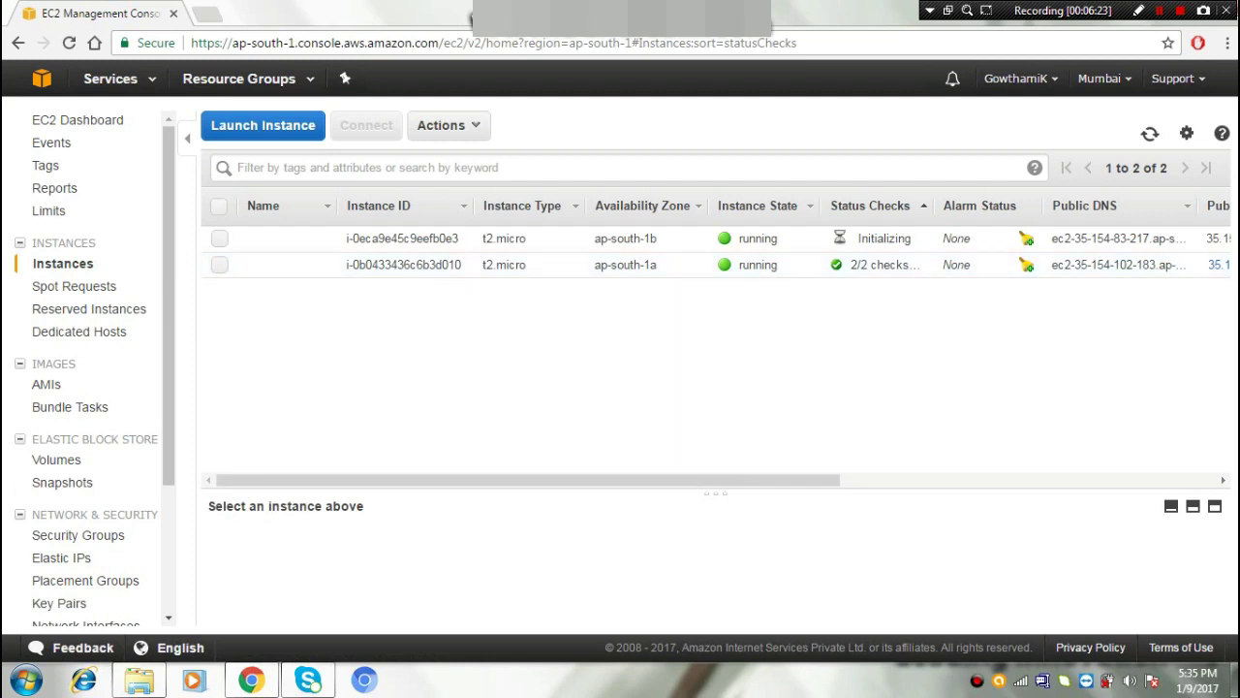
Review the status, public IP and key name of the listed instances and select the one using key newwp
left_click_drag(528, 479, 904, 479)
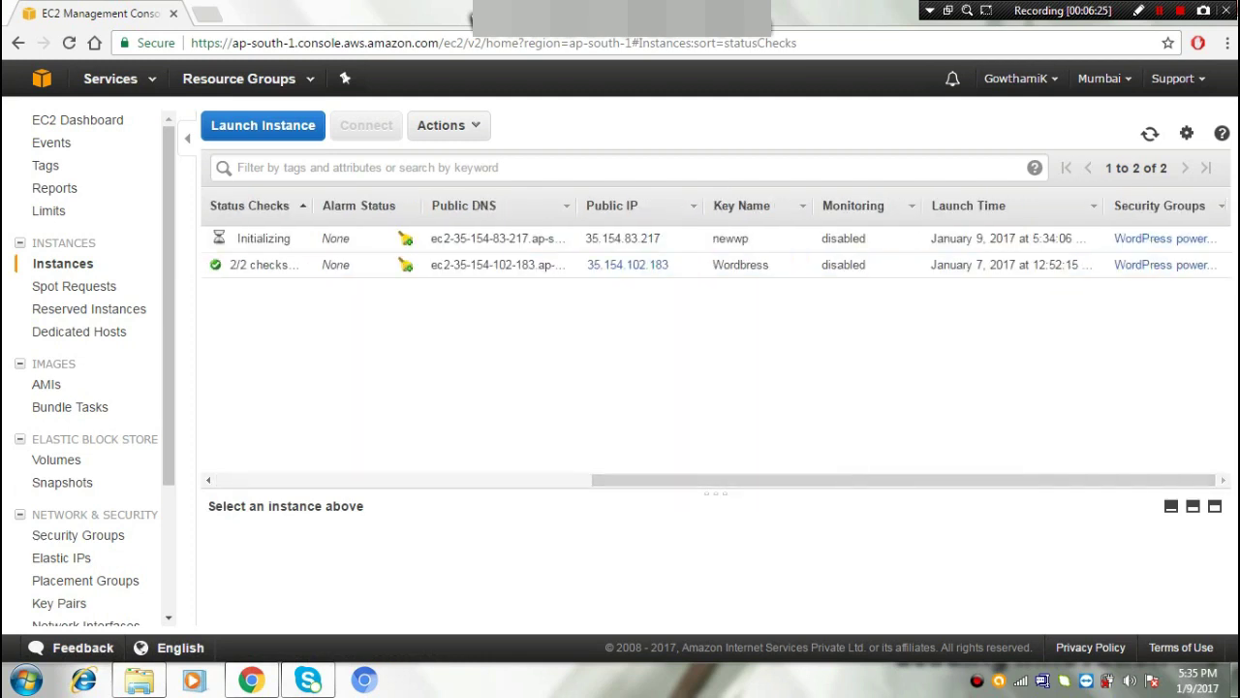
left_click_drag(904, 480, 528, 479)
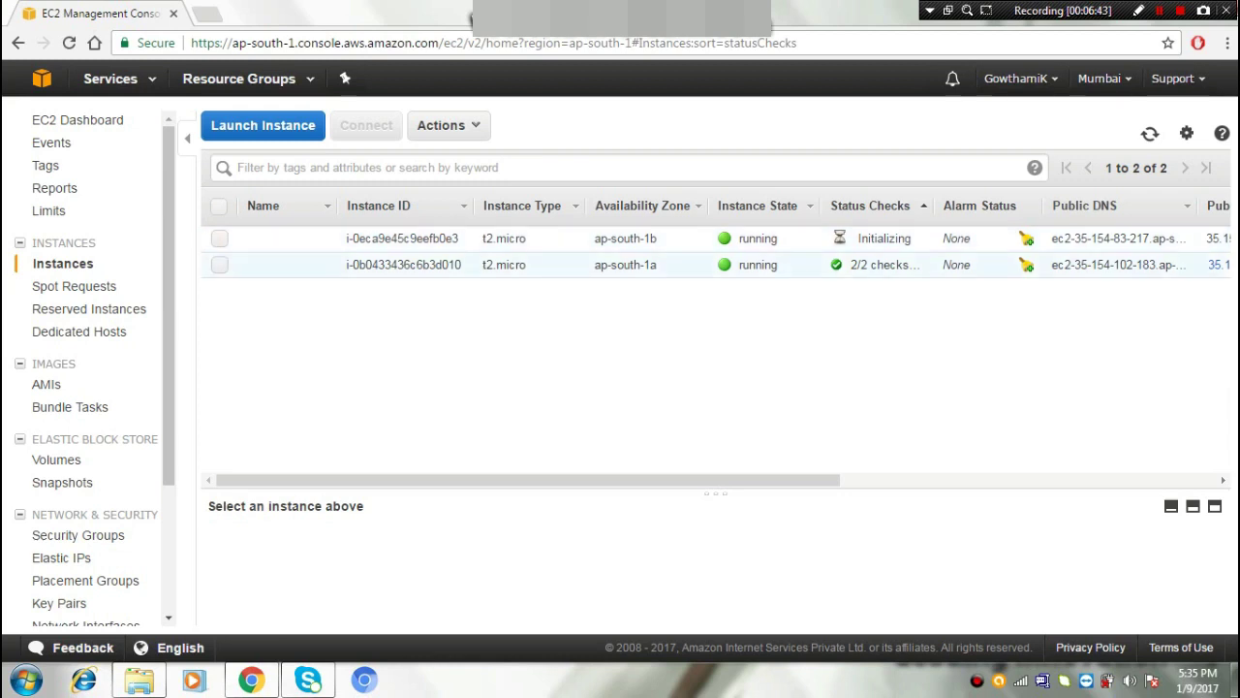
left_click_drag(528, 479, 905, 480)
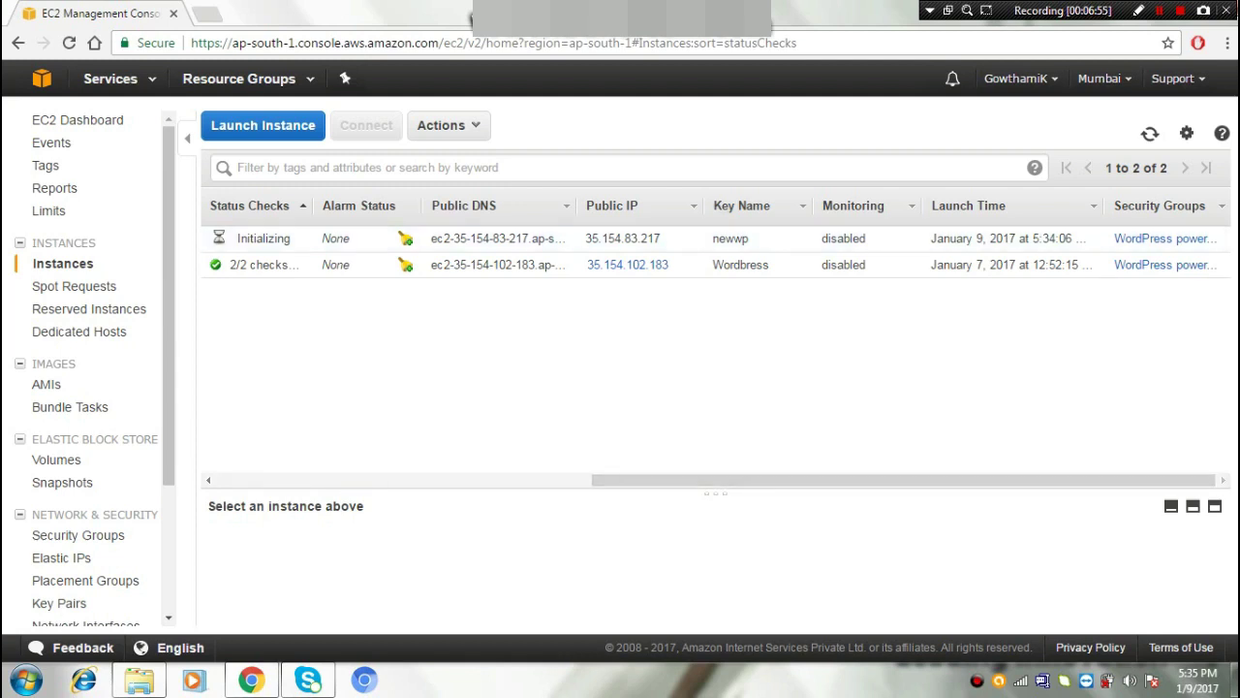
scroll(717, 339, "left", 4)
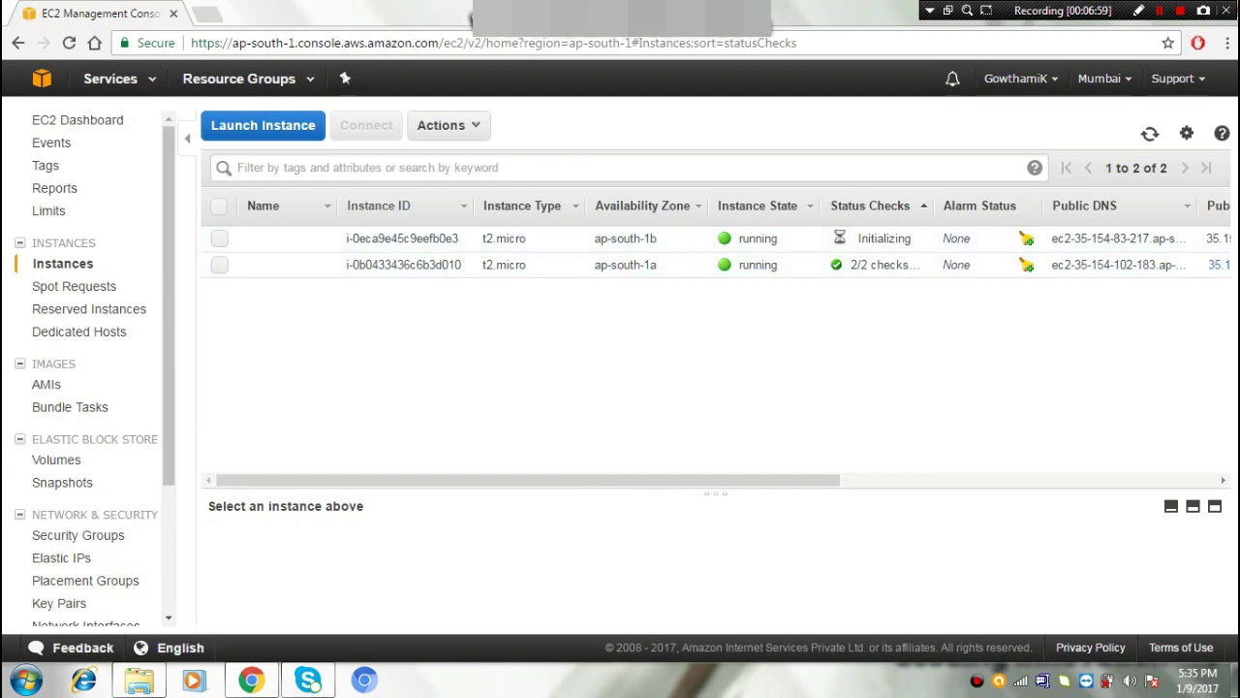
left_click(219, 238)
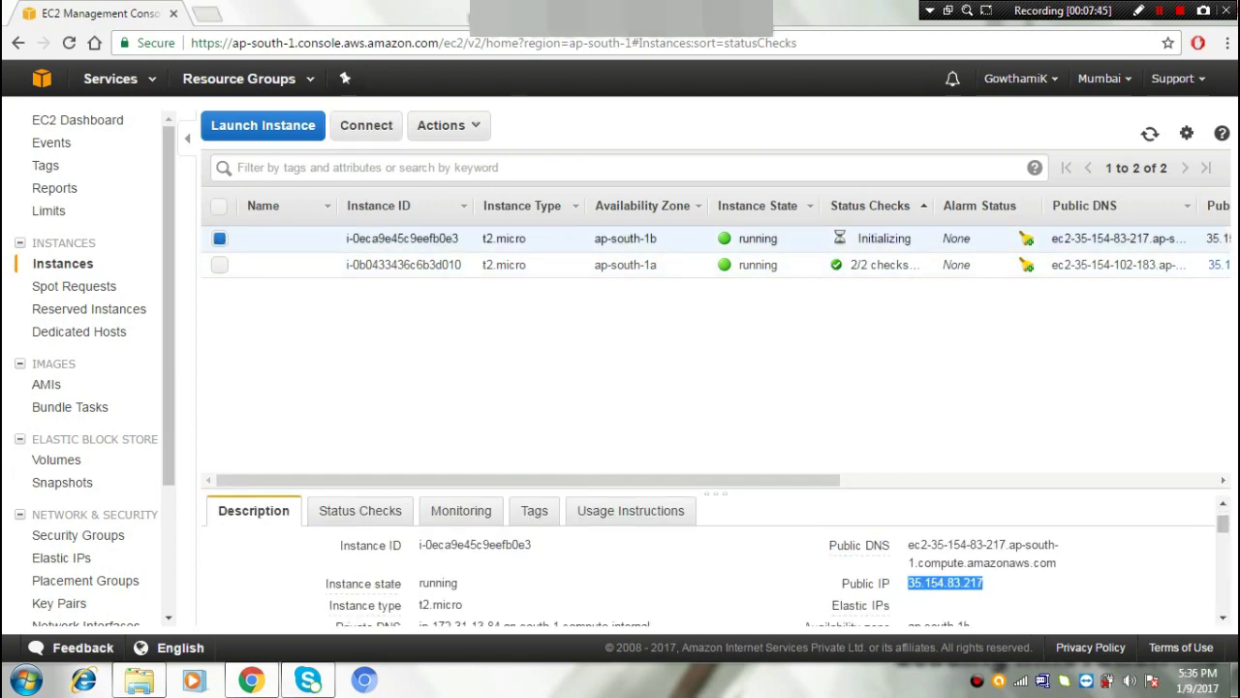
Open the new instance's public IP 35.154.83.217 in a new browser tab to view its WordPress site
left_click(205, 14)
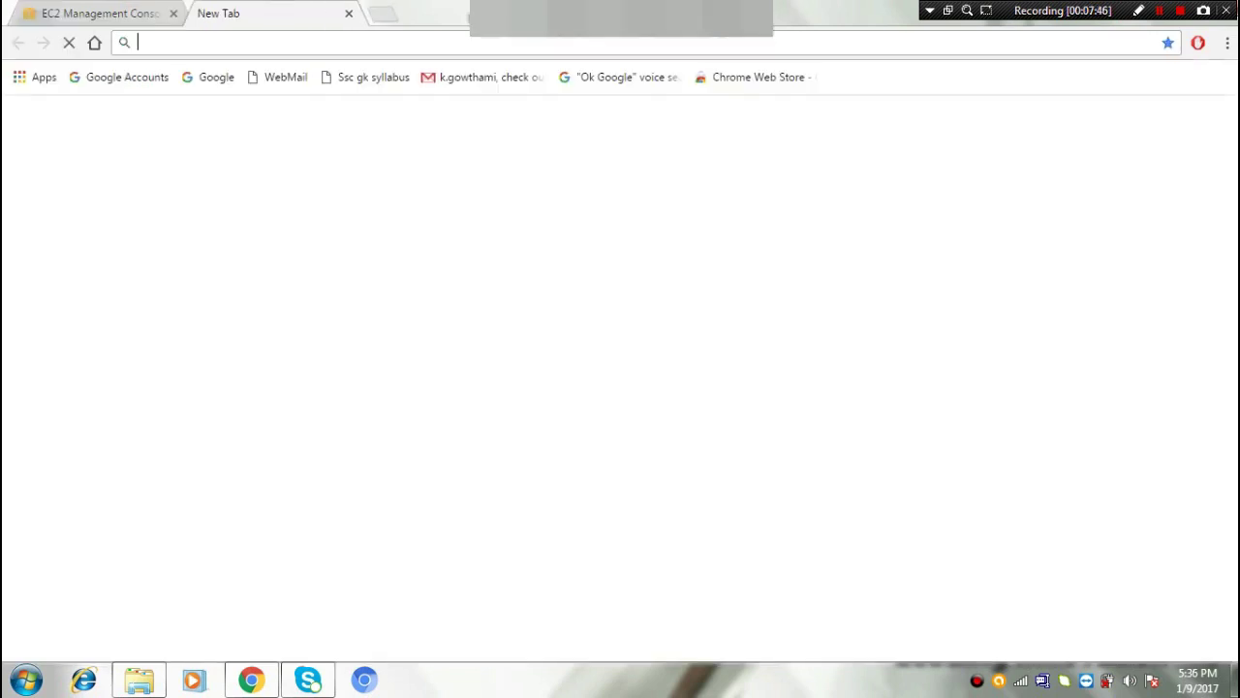
left_click(146, 14)
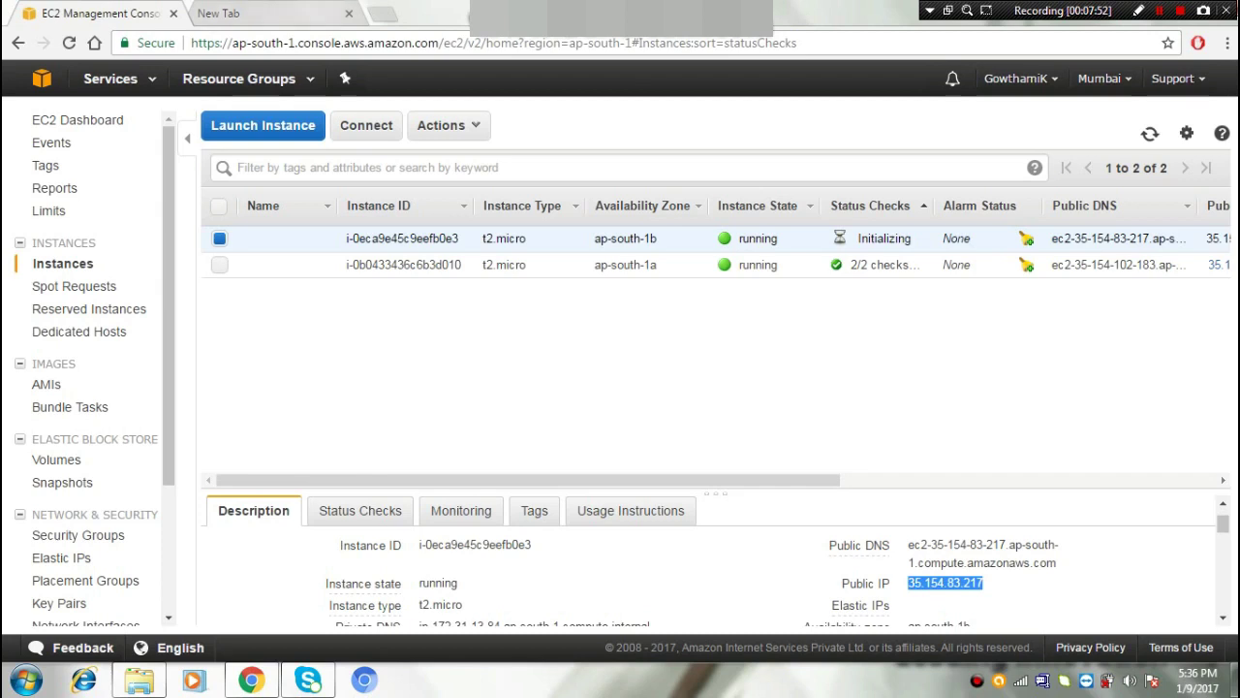
left_click(309, 14)
type("35.154.83.217")
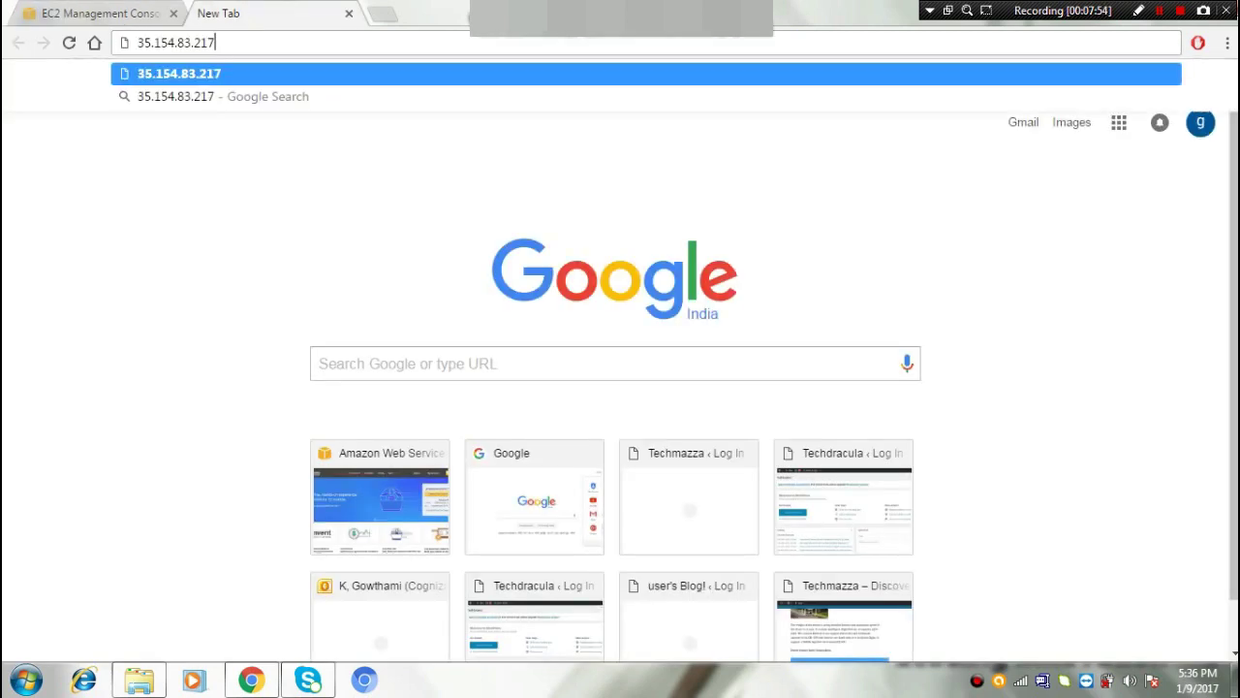
key("Return")
type("/a")
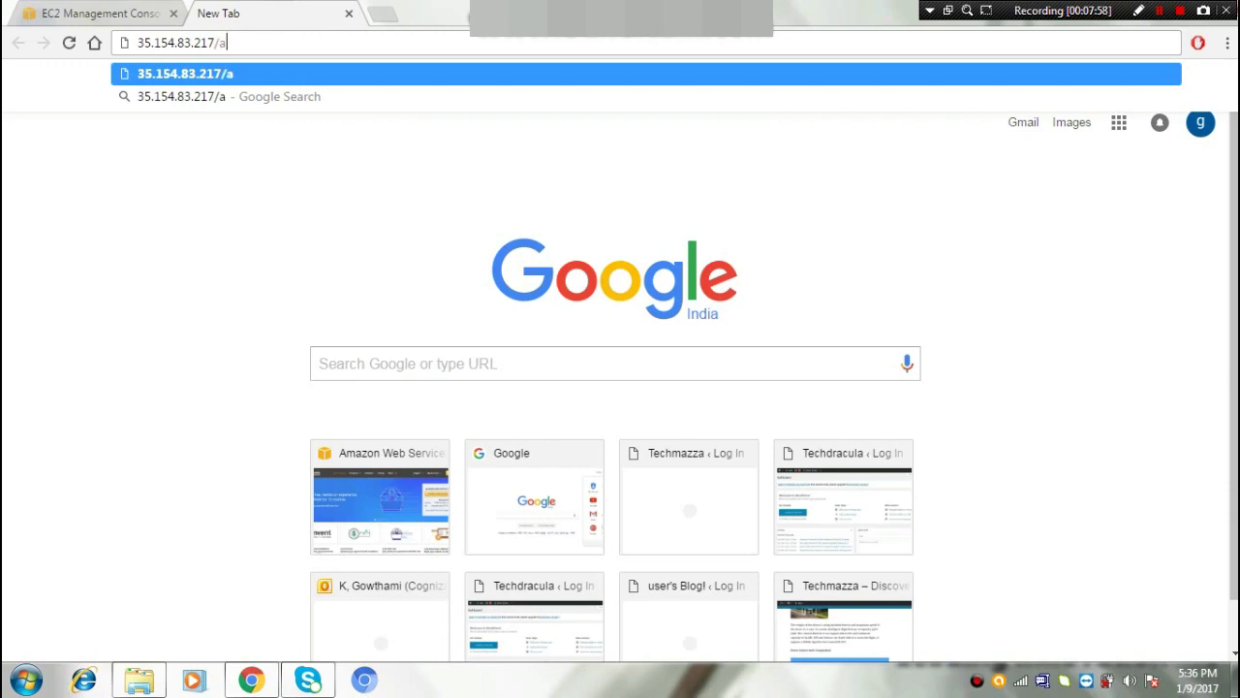
key("BackSpace")
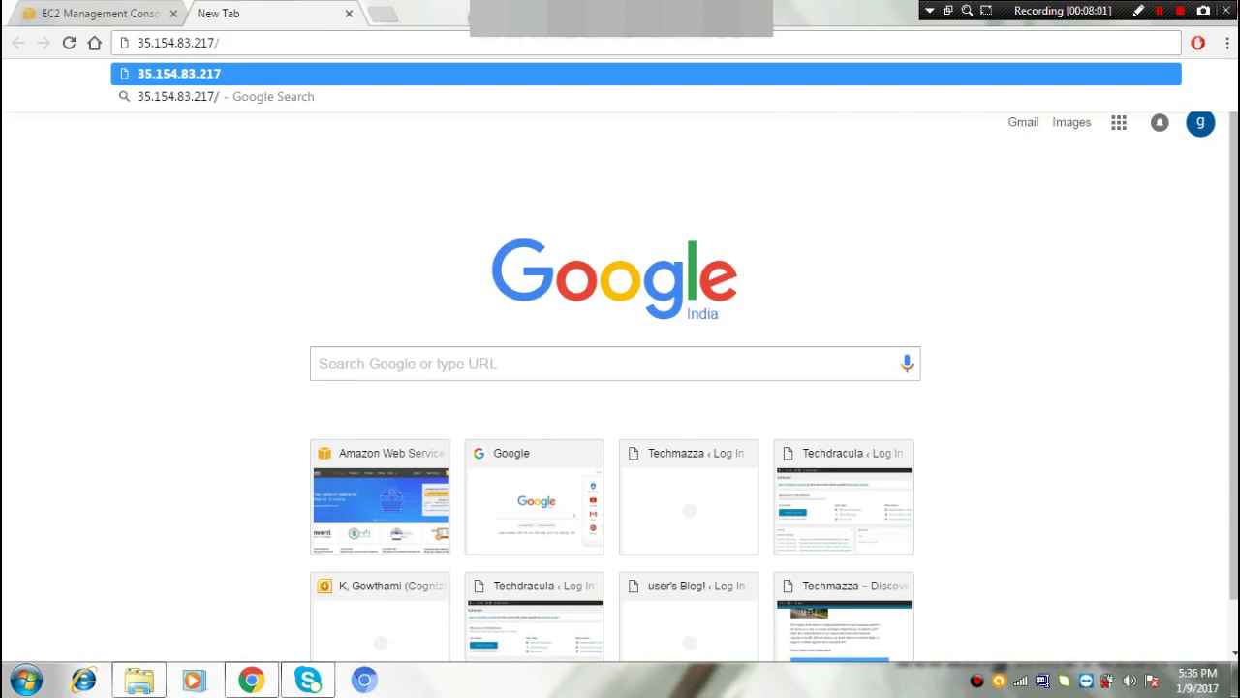
key("BackSpace")
key("Return")
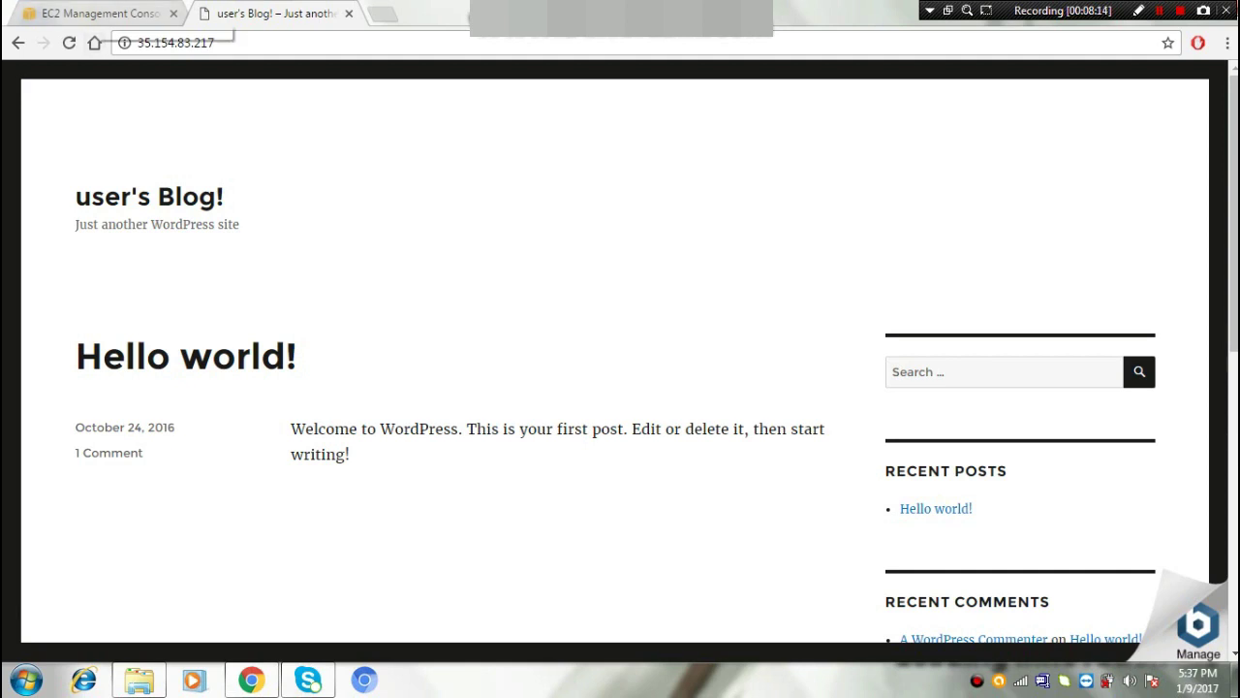
Return to the EC2 console and allocate a new Elastic IP address
left_click(102, 13)
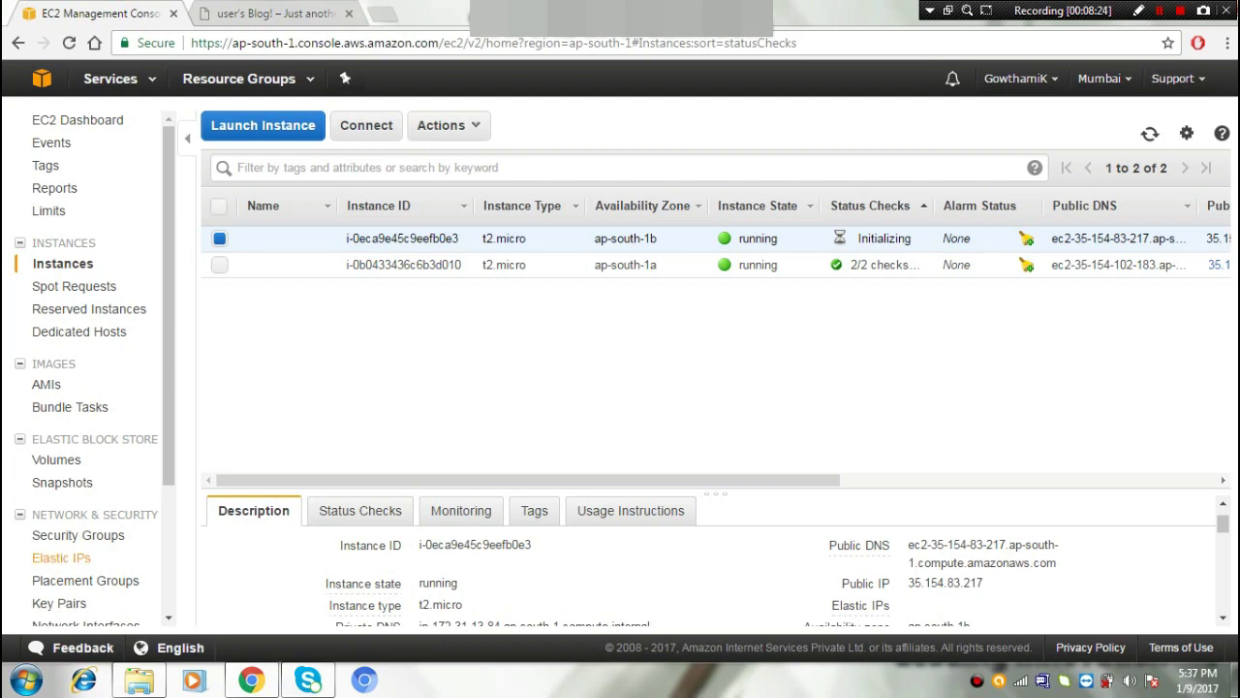
left_click(61, 557)
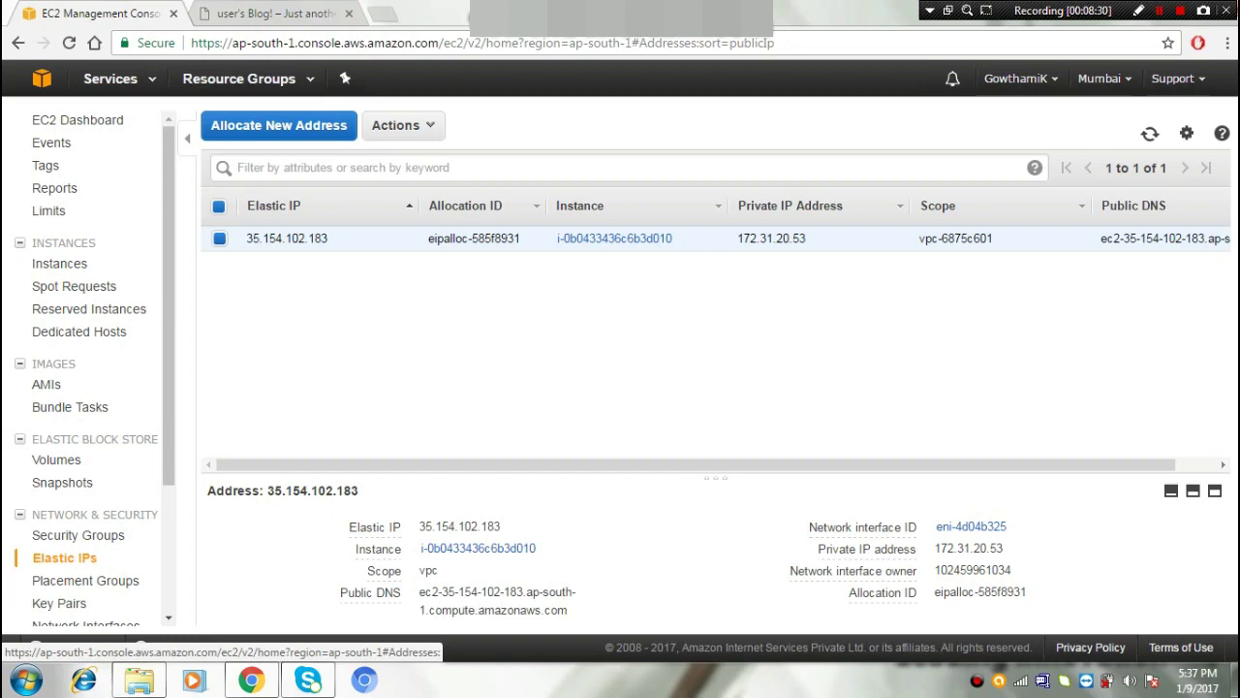
left_click(345, 126)
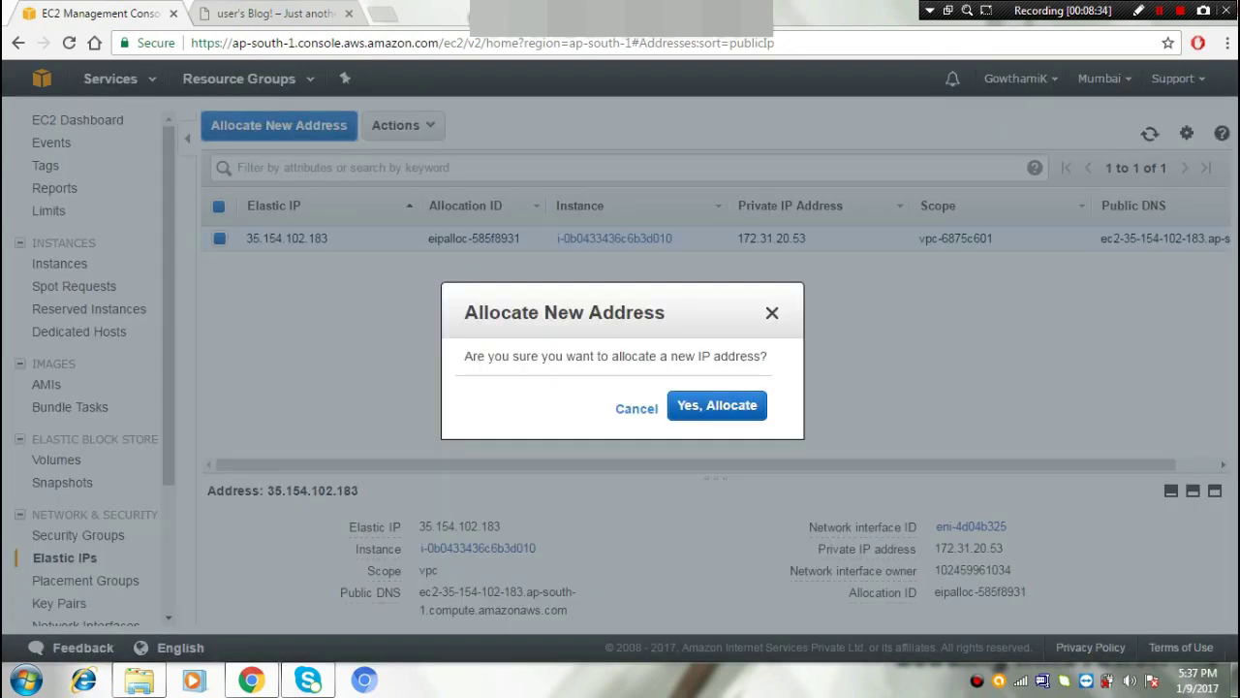
left_click(717, 405)
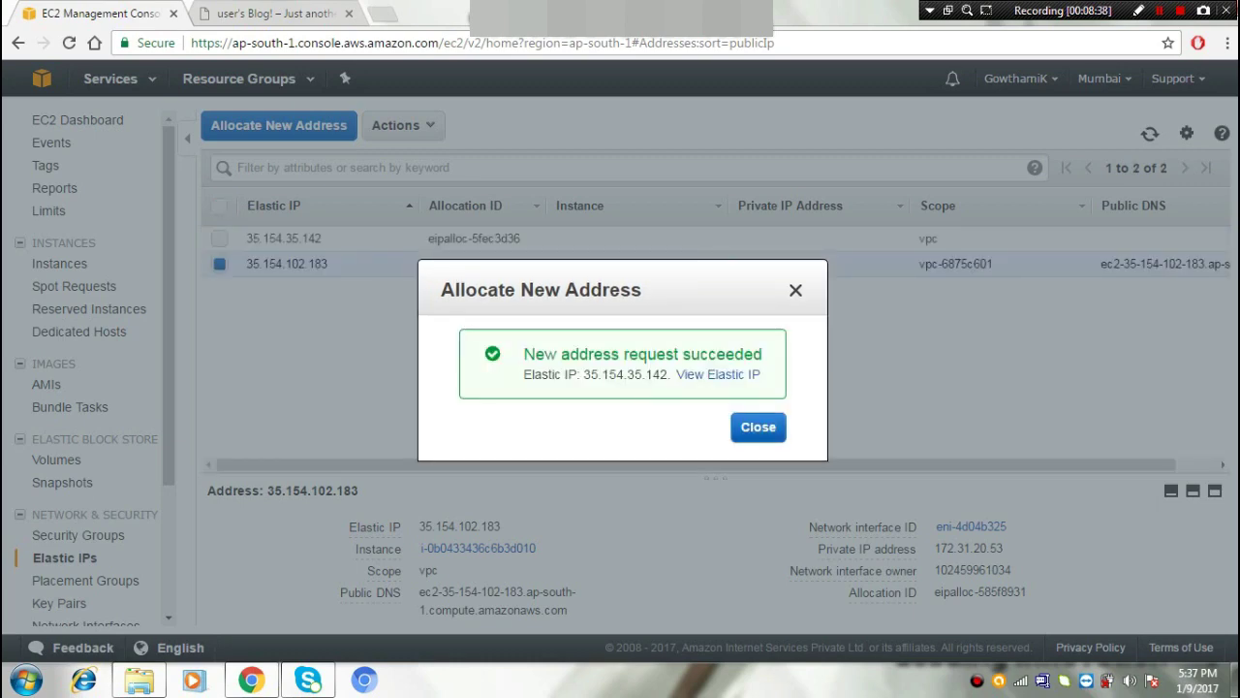
left_click(758, 426)
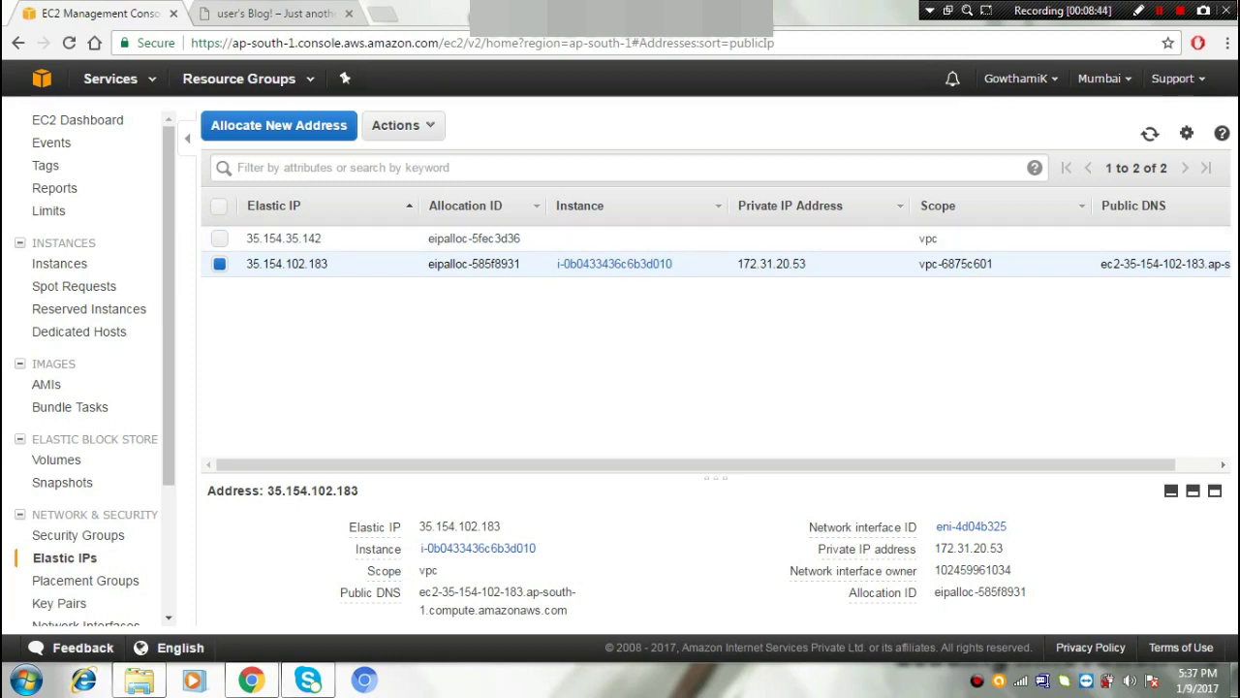
Review the Elastic IP list and select only the unassociated address 35.154.35.142
scroll(717, 334, "right", 1)
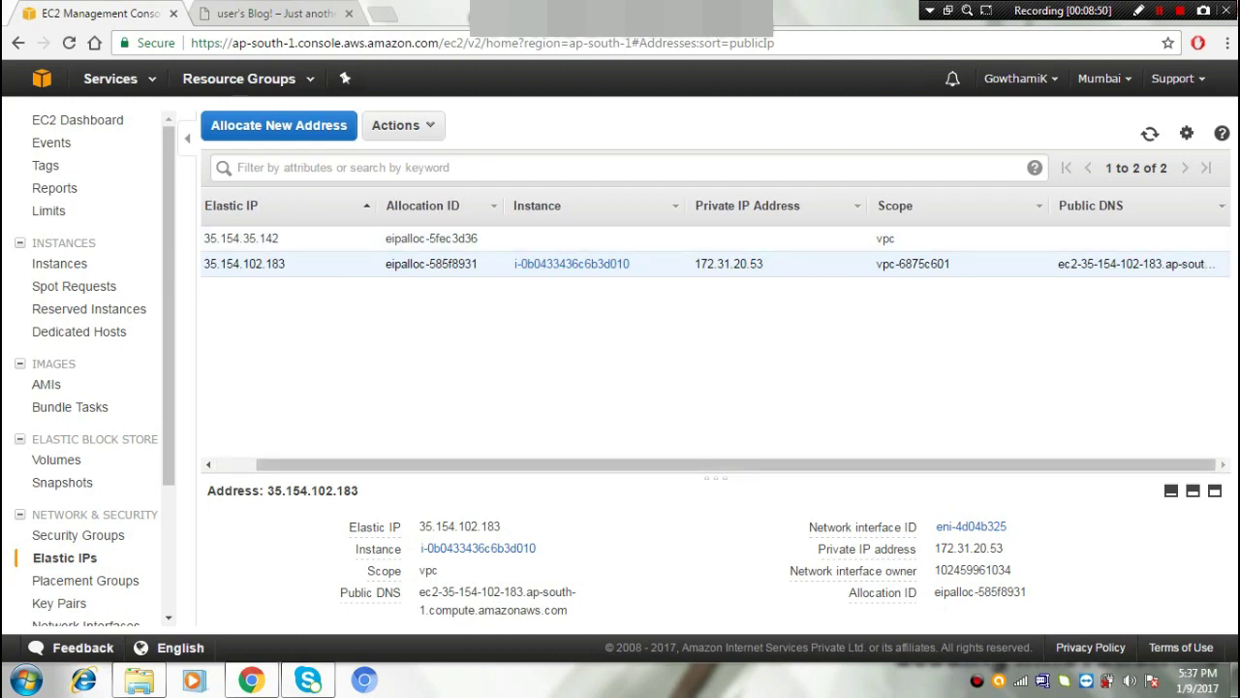
scroll(717, 334, "left", 1)
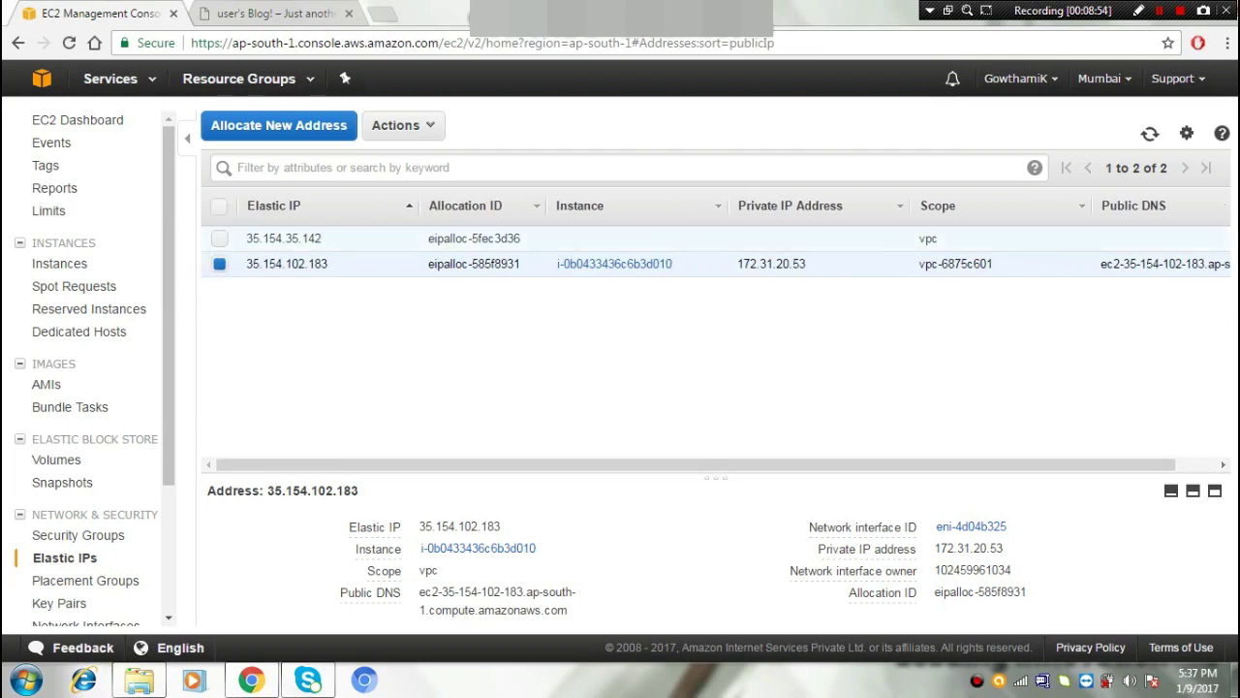
left_click(219, 238)
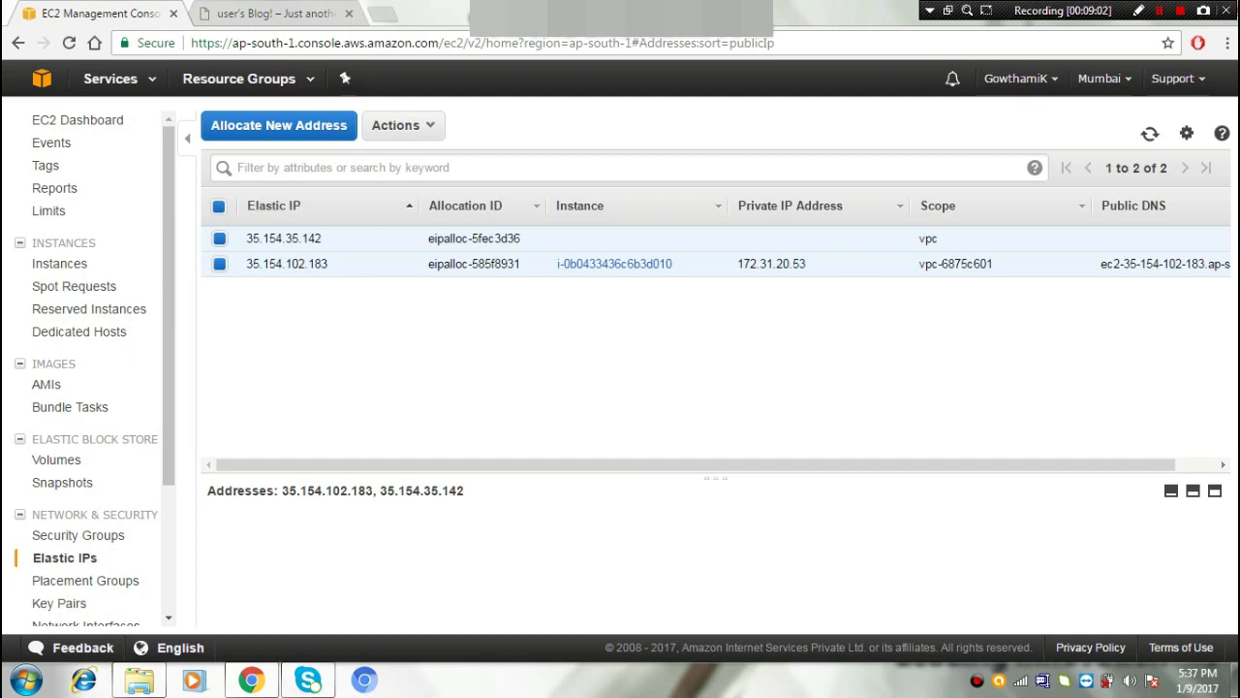
left_click(219, 263)
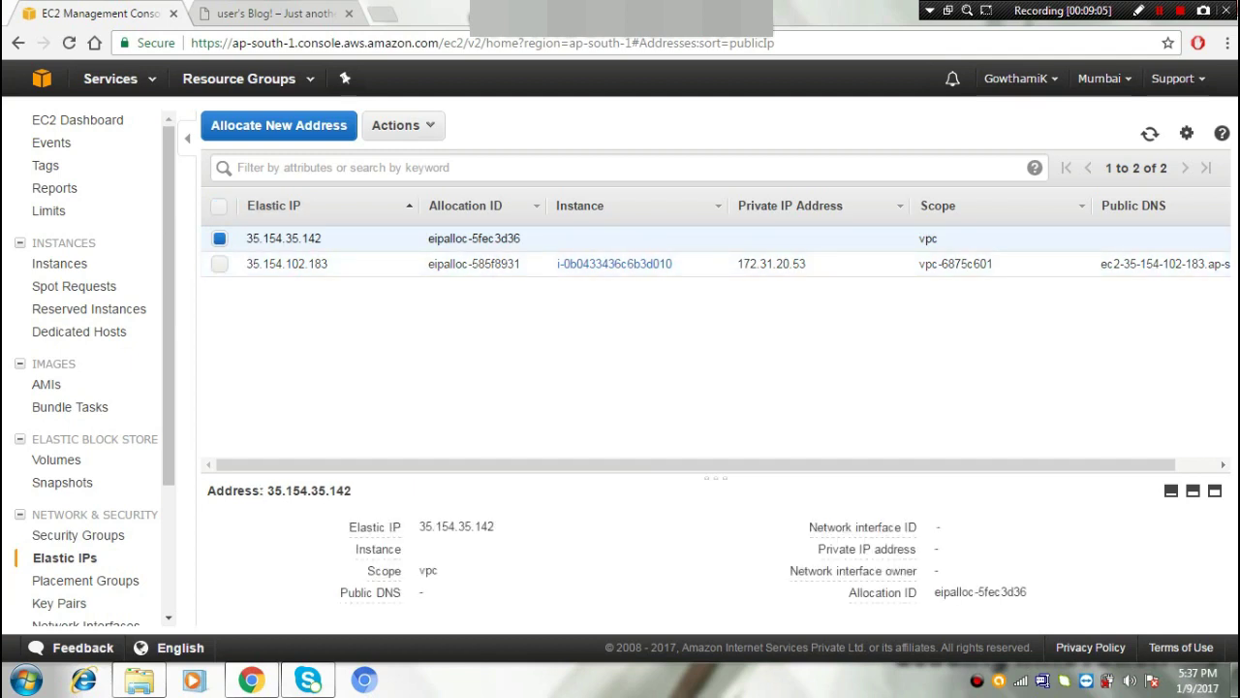
Associate the selected Elastic IP with instance i-0eca9e45c9eefb0e3, using private IP address 172.31.13.84
left_click(401, 125)
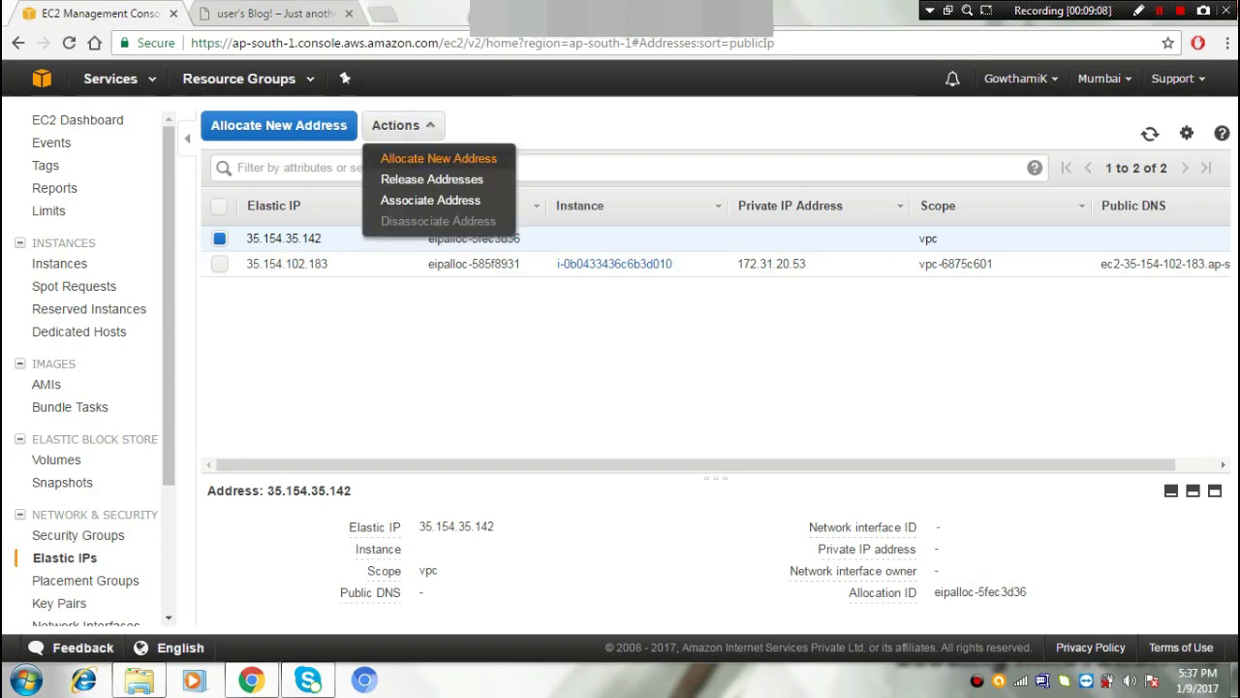
left_click(430, 200)
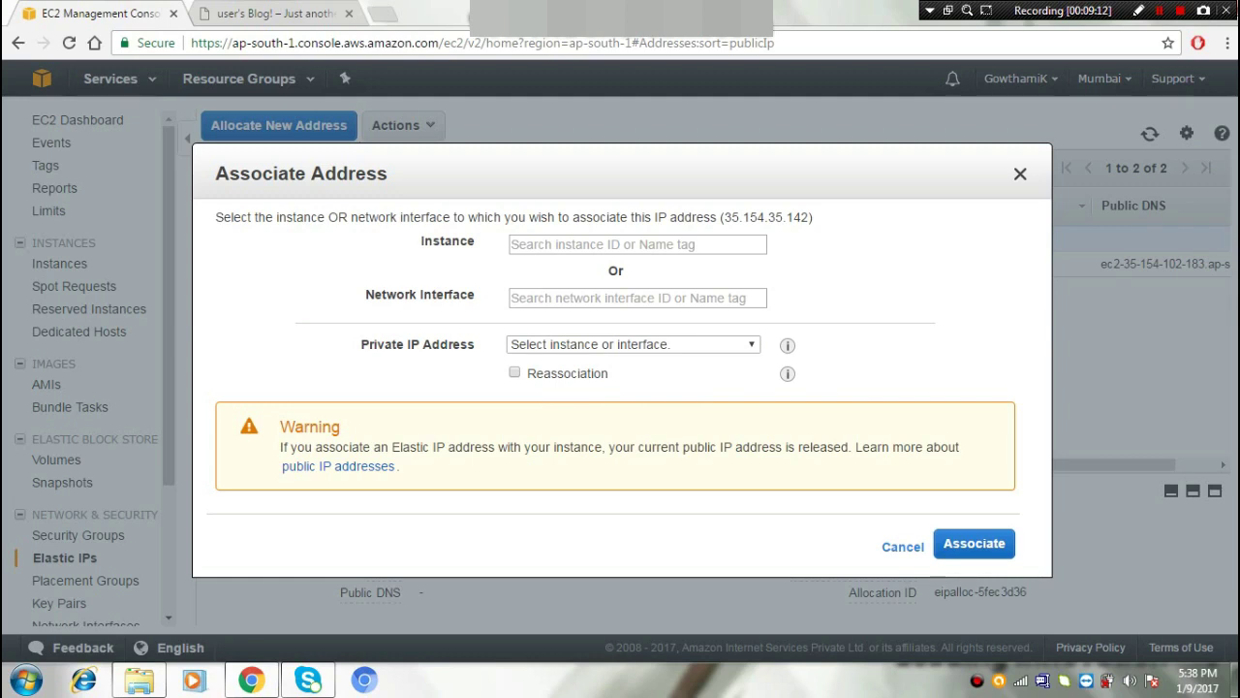
left_click(581, 244)
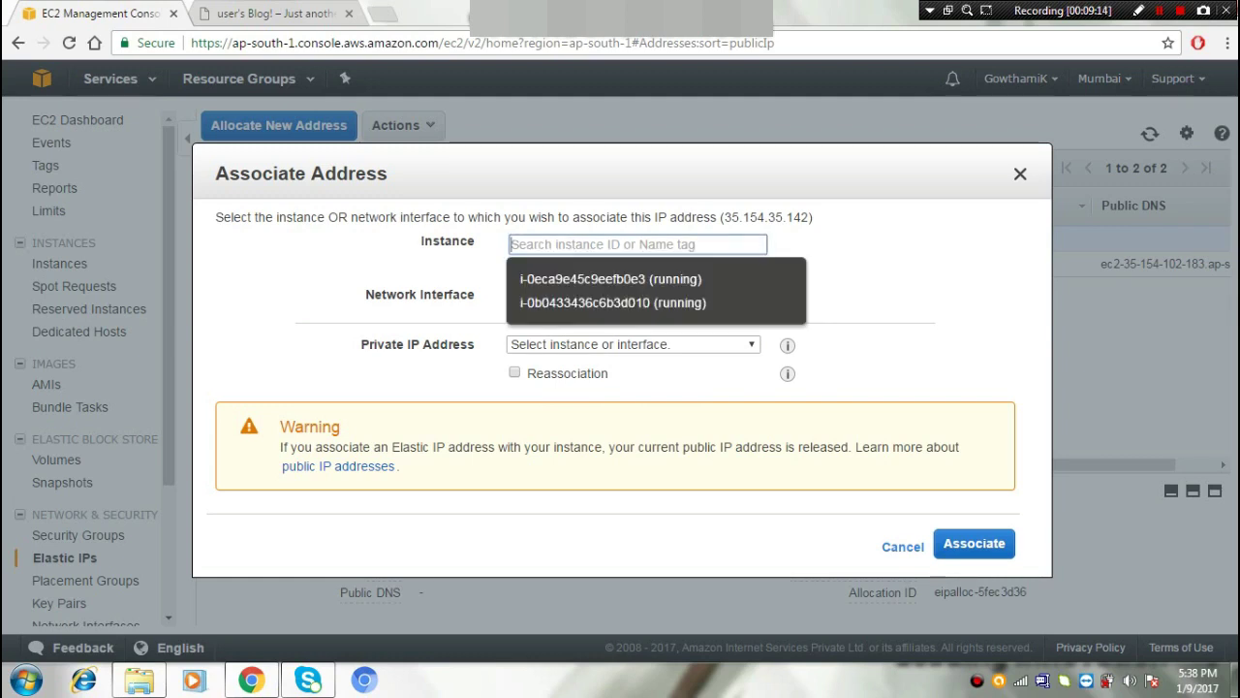
left_click(611, 279)
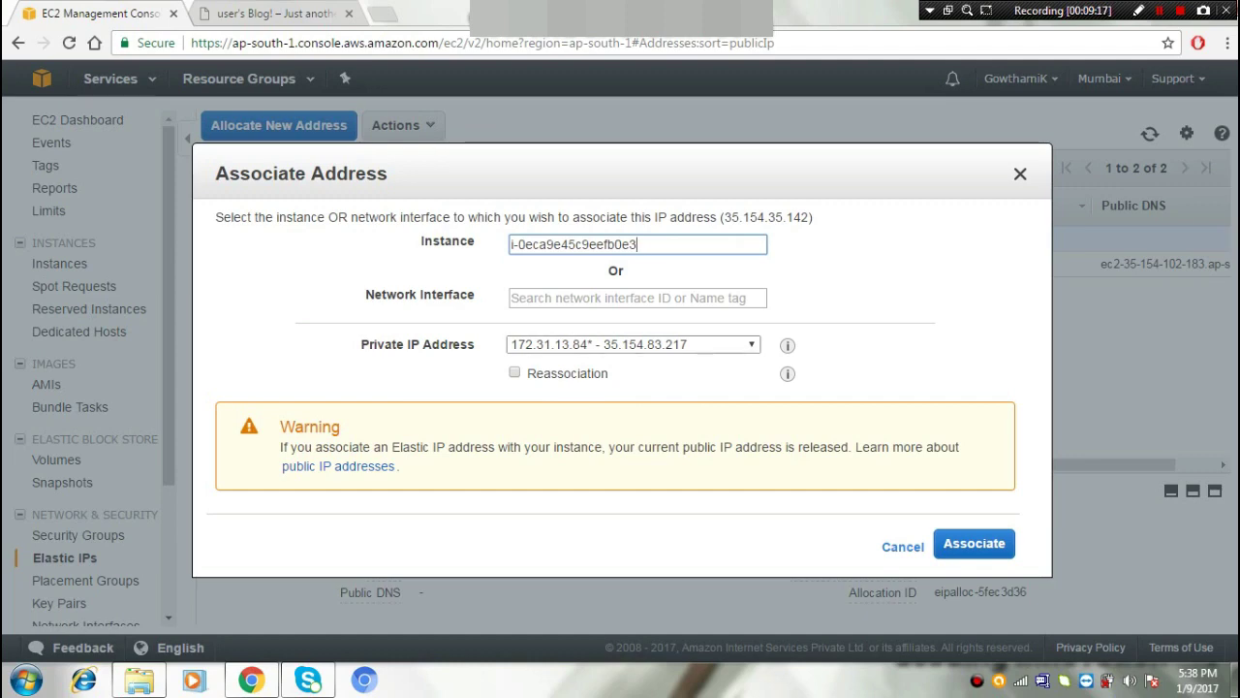
left_click(974, 544)
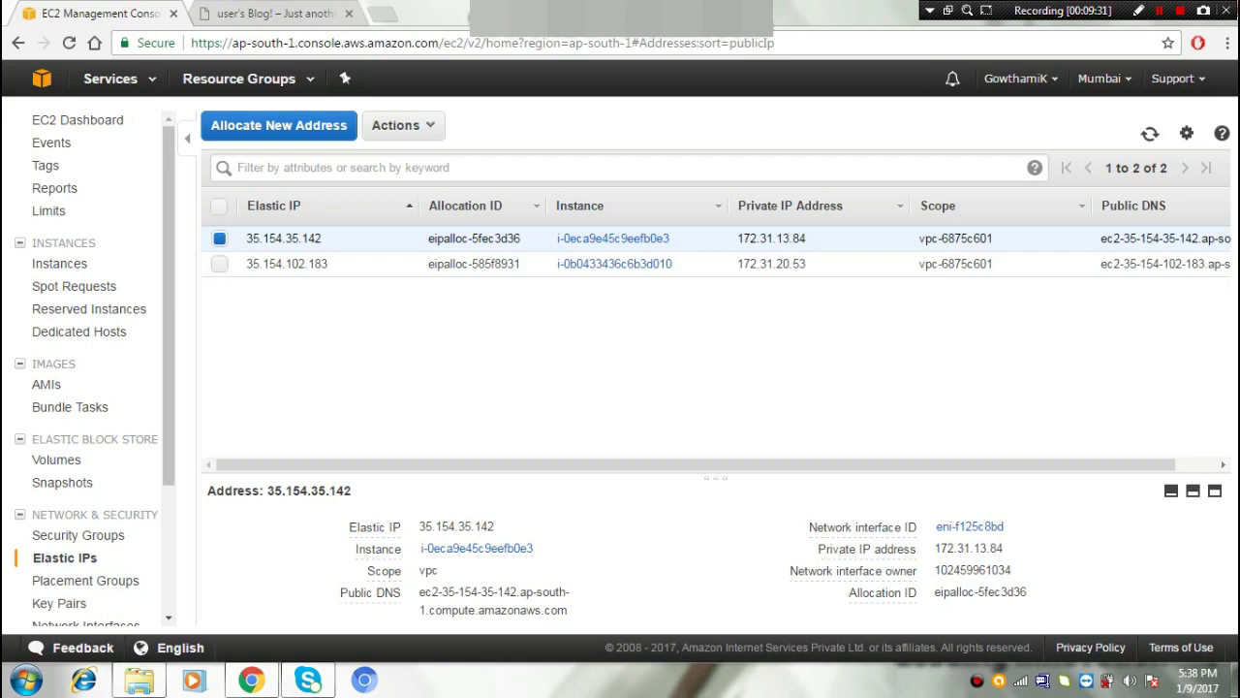
Find puttygen on the computer and run it to open the PuTTY Key Generator
scroll(87, 368, "down", 2)
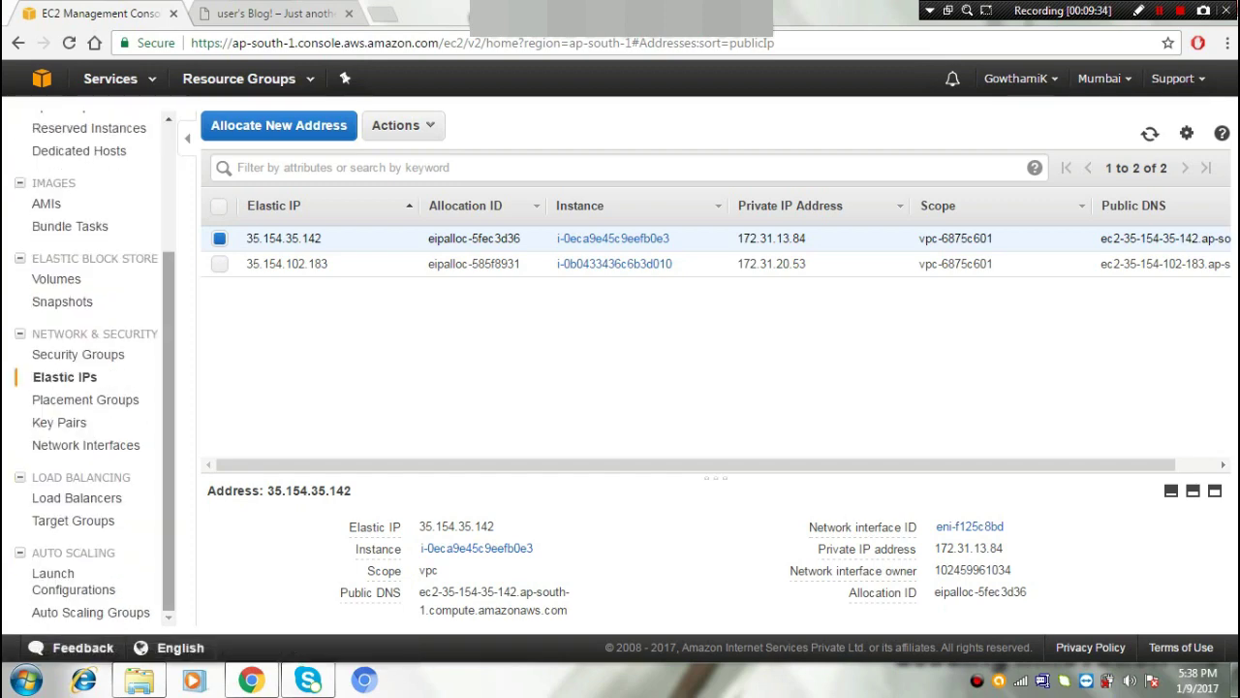
left_click(26, 680)
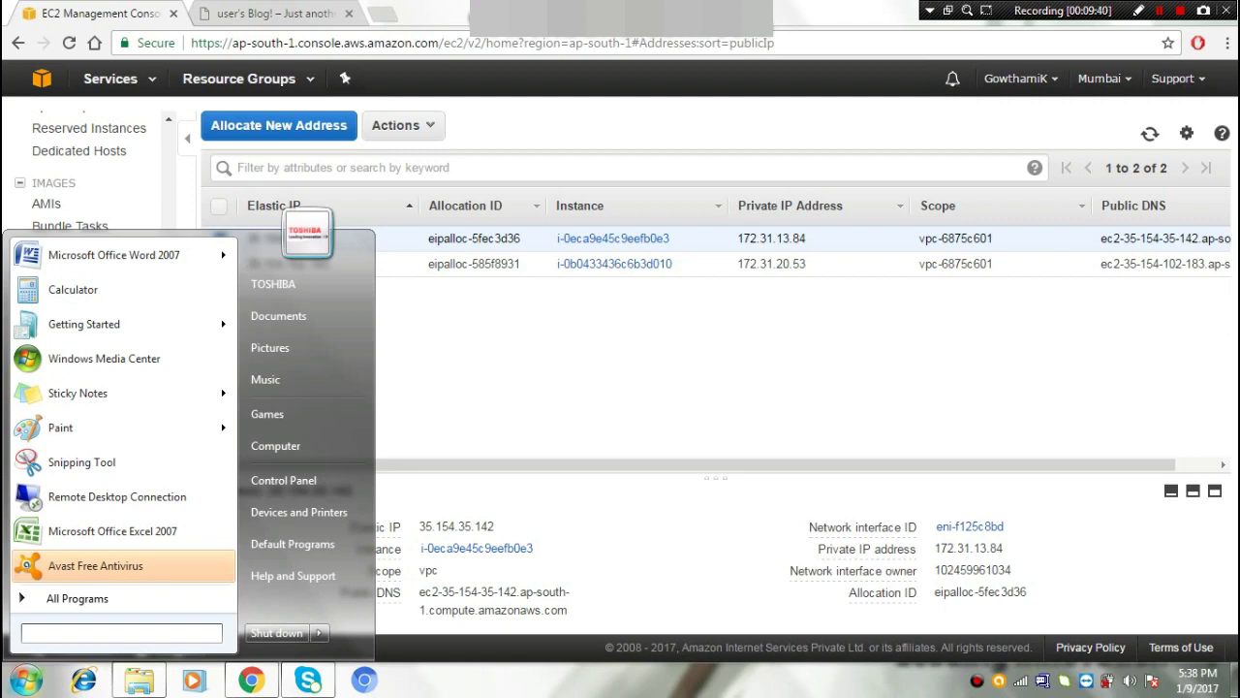
left_click(77, 598)
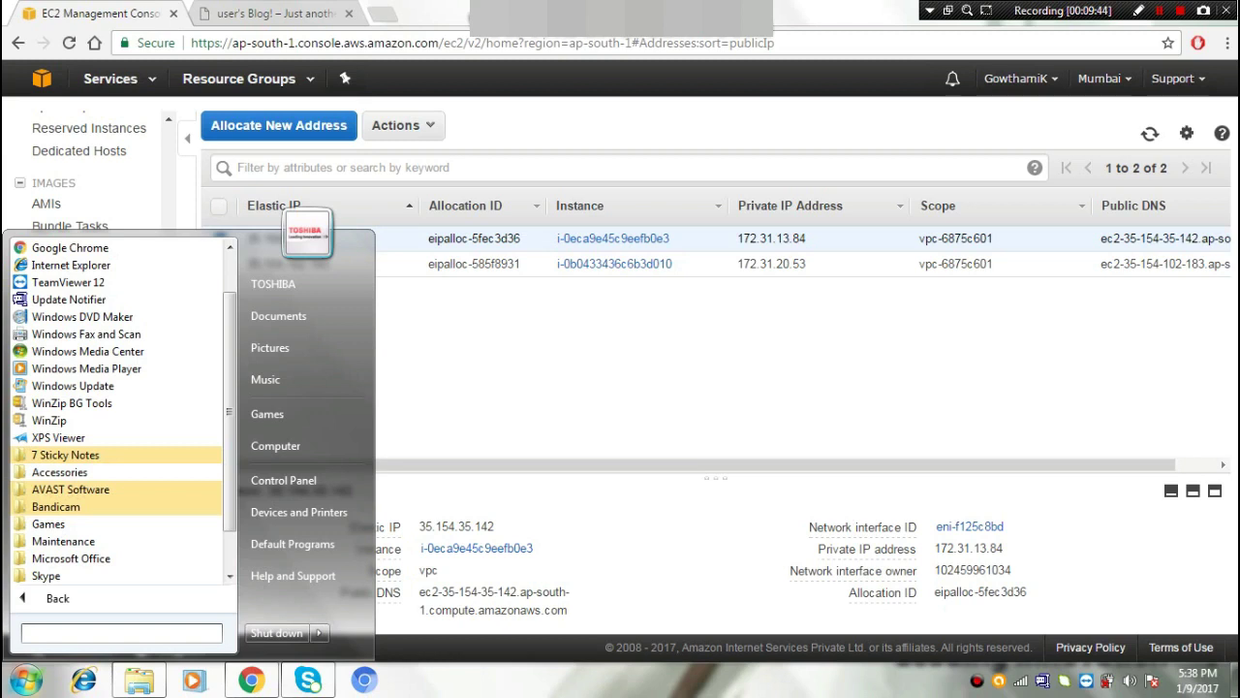
left_click(228, 575)
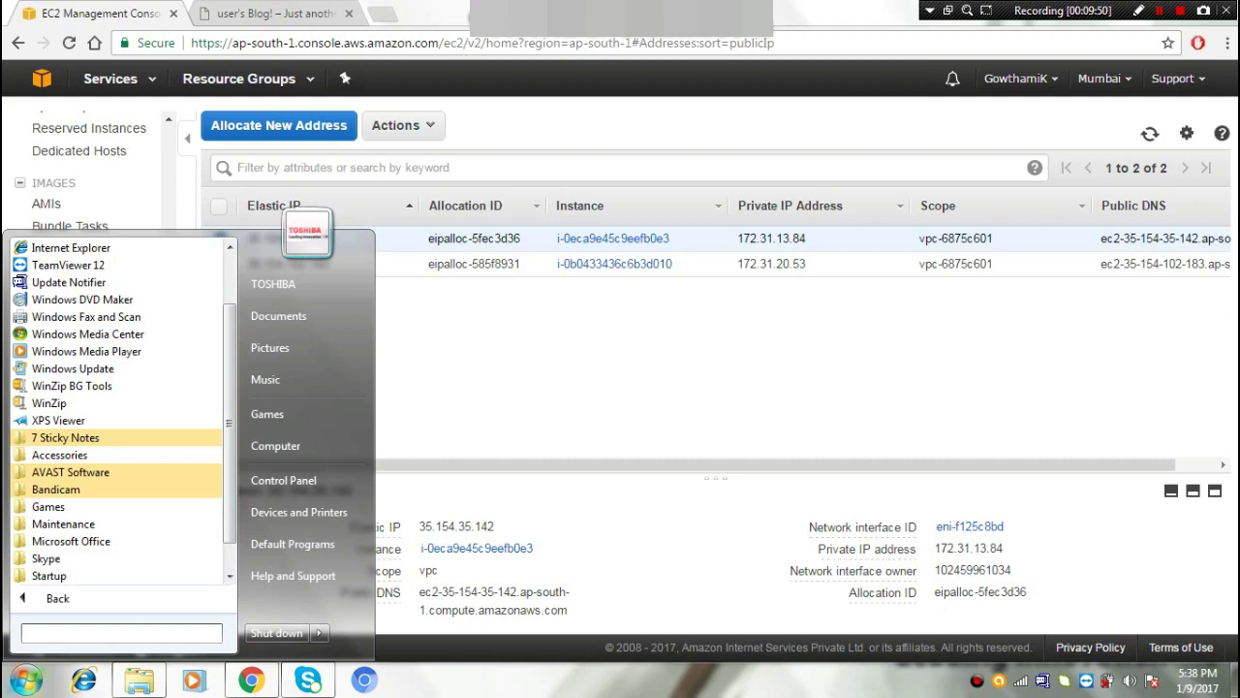
type("p")
key("BackSpace")
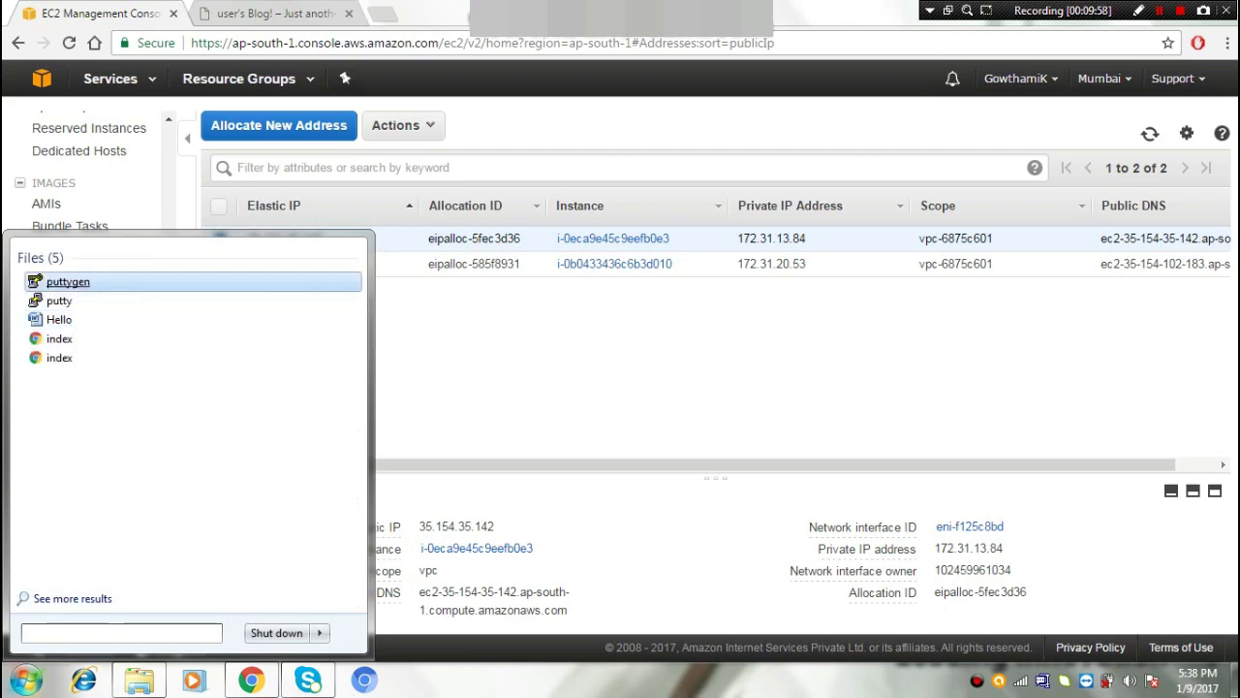
key("Return")
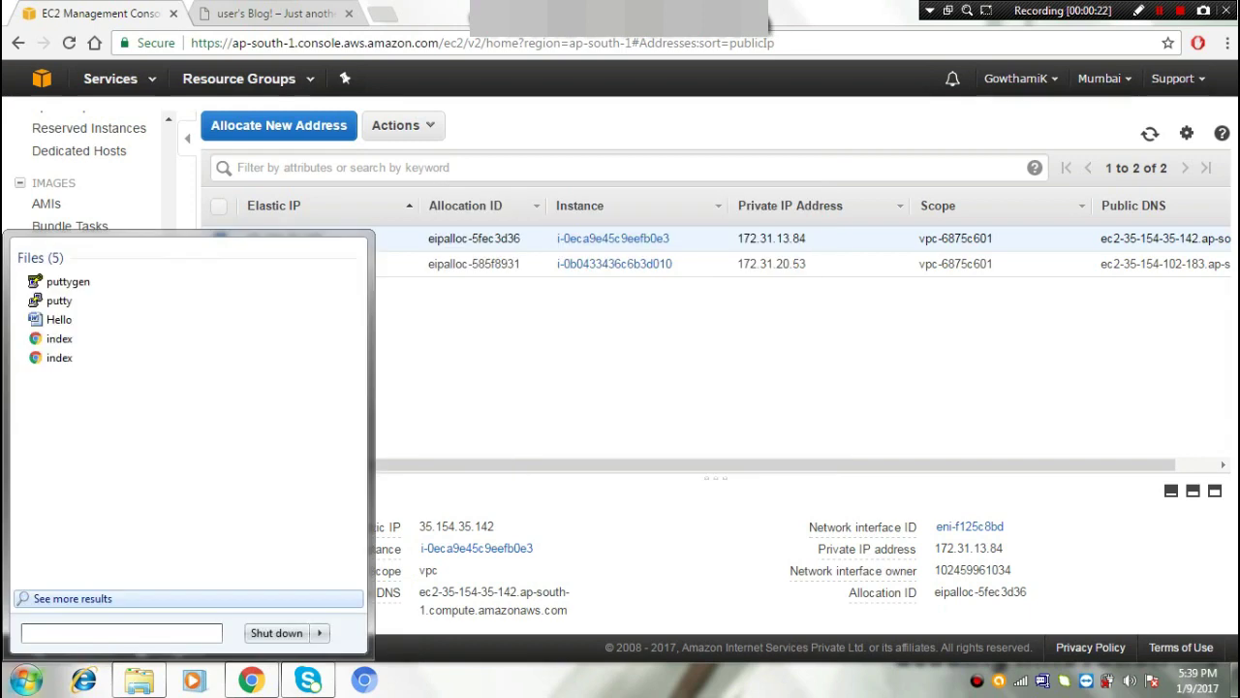
key("Return")
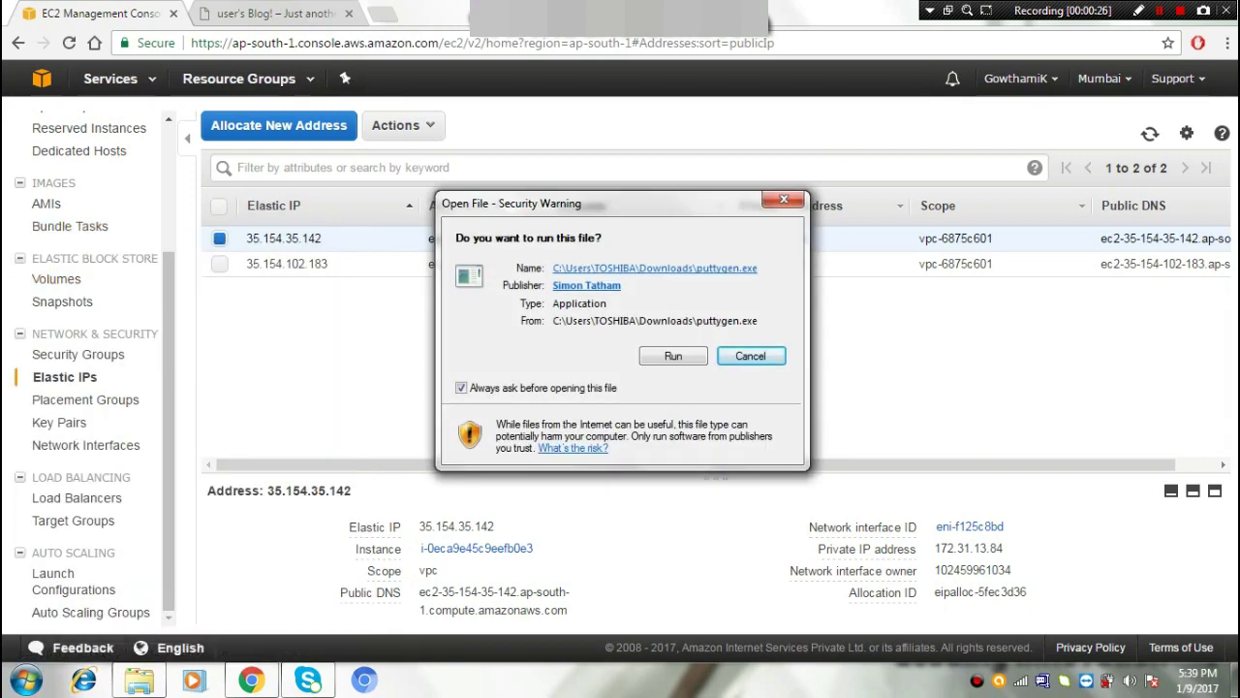
left_click(673, 356)
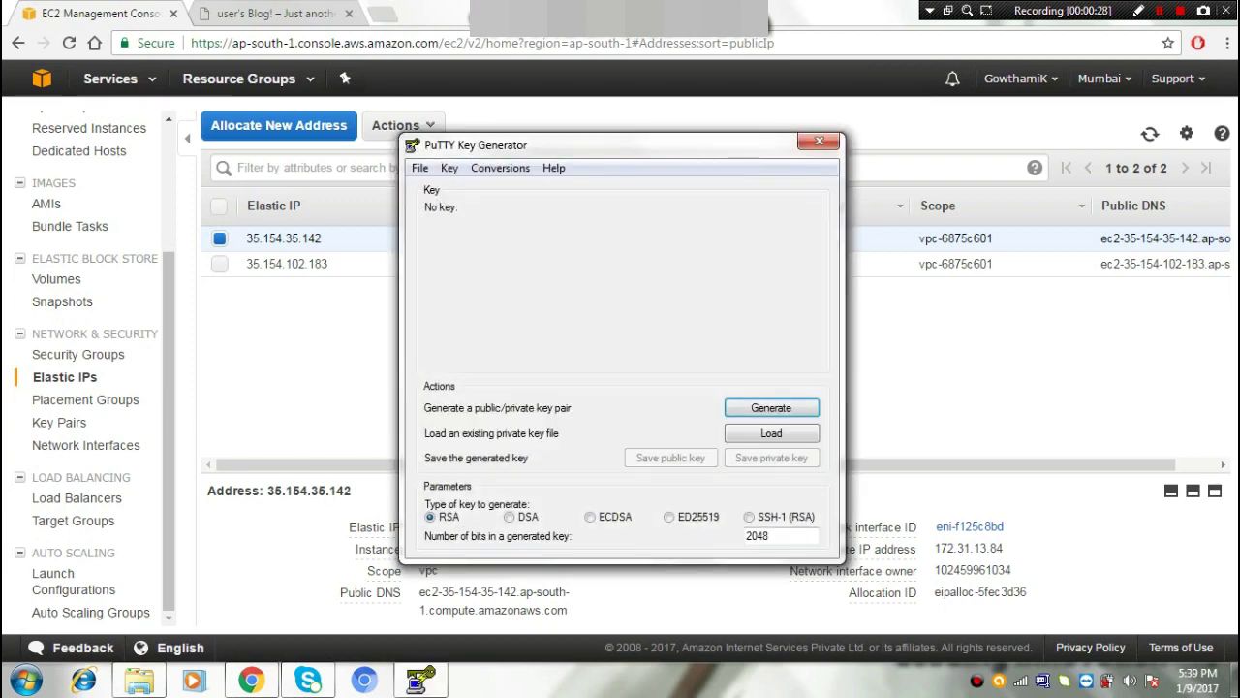
Import the private key file newwp.pem from the Downloads folder
left_click(500, 168)
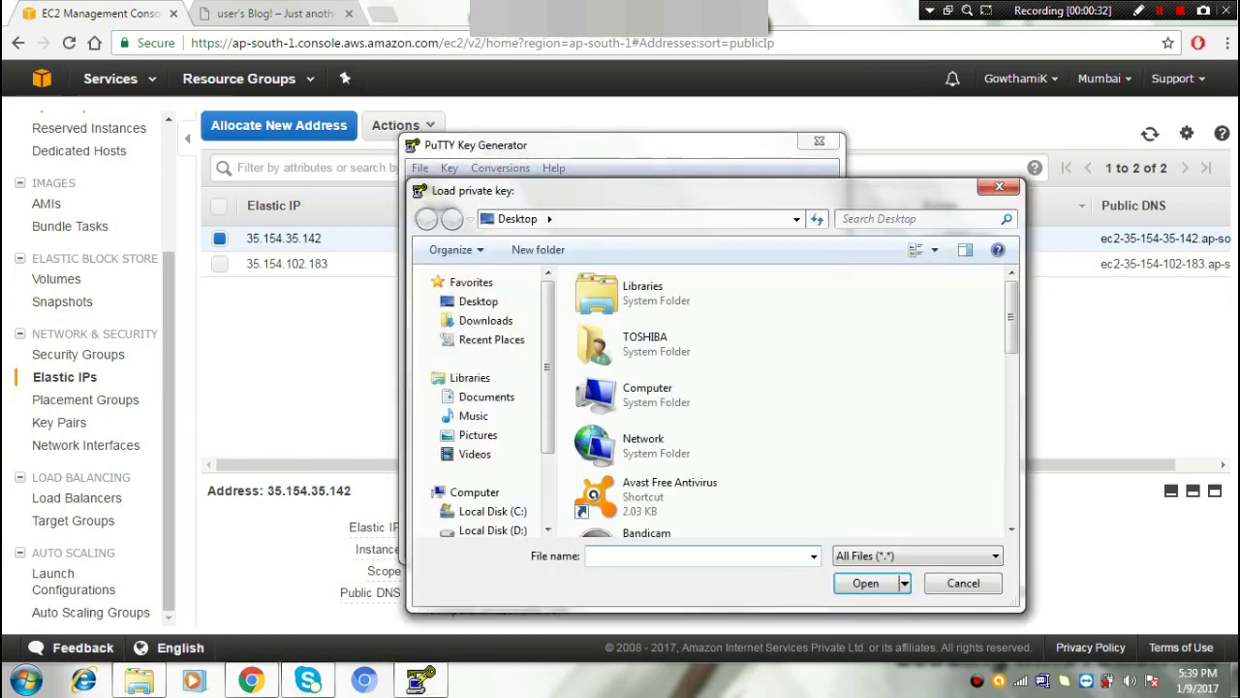
left_click(485, 319)
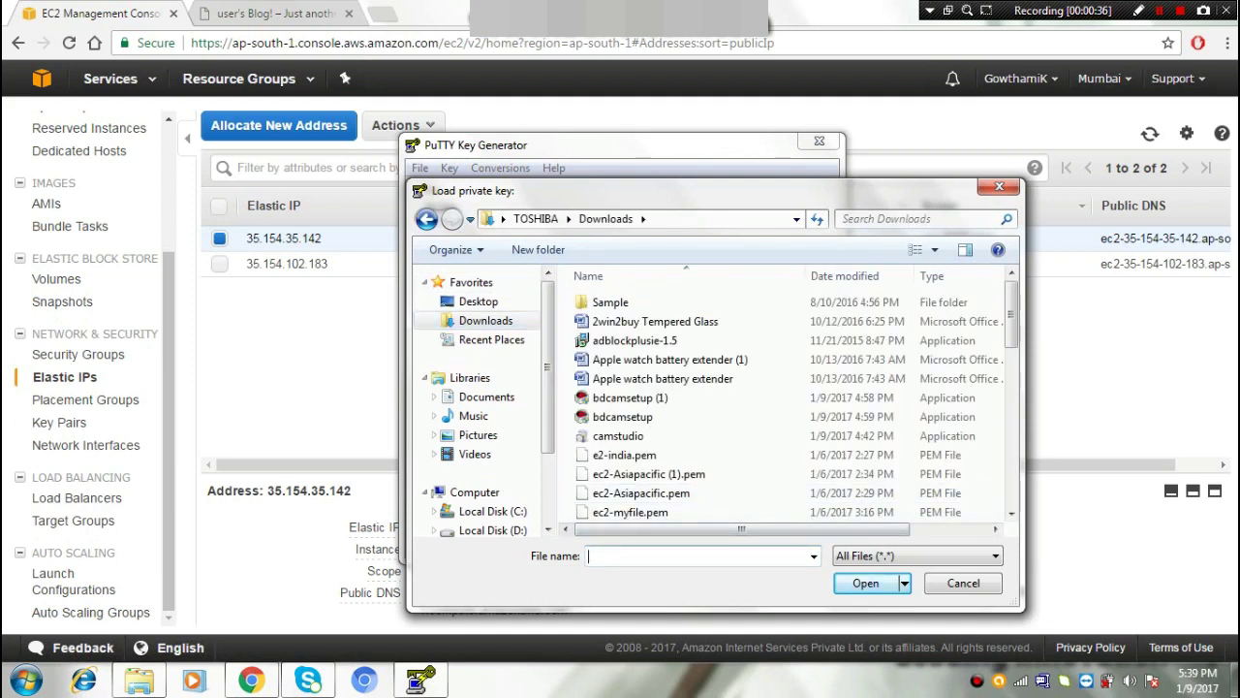
type("new")
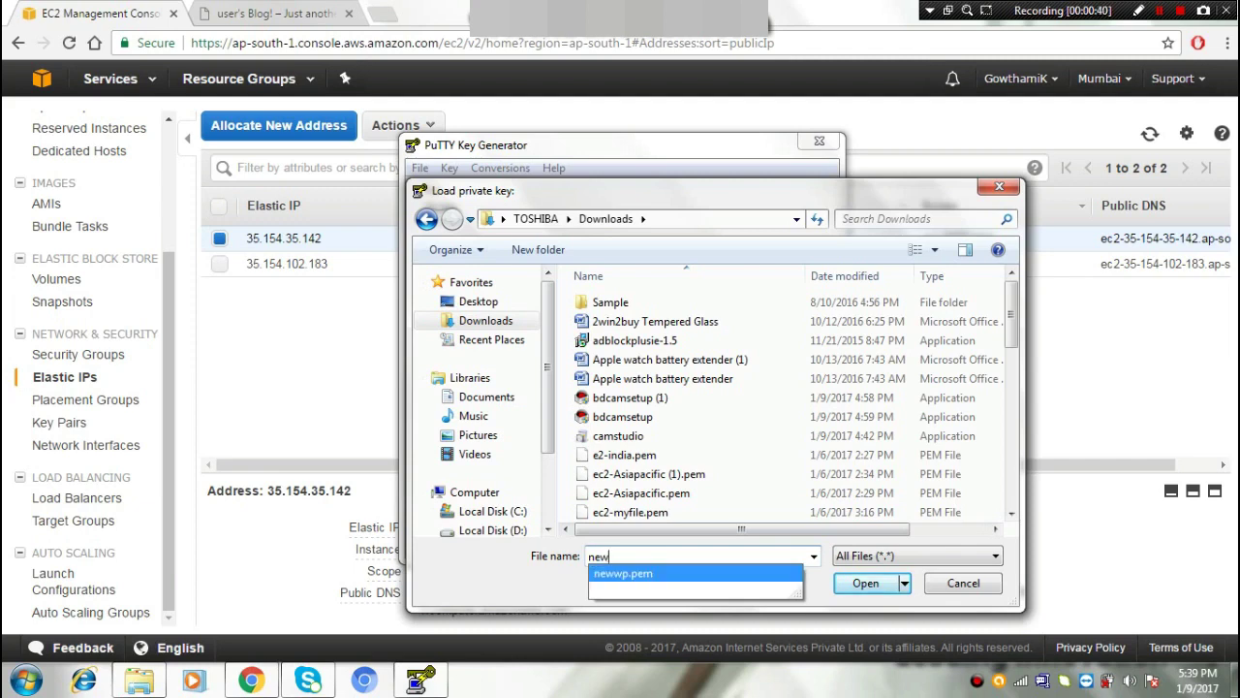
key("Return")
key("Return")
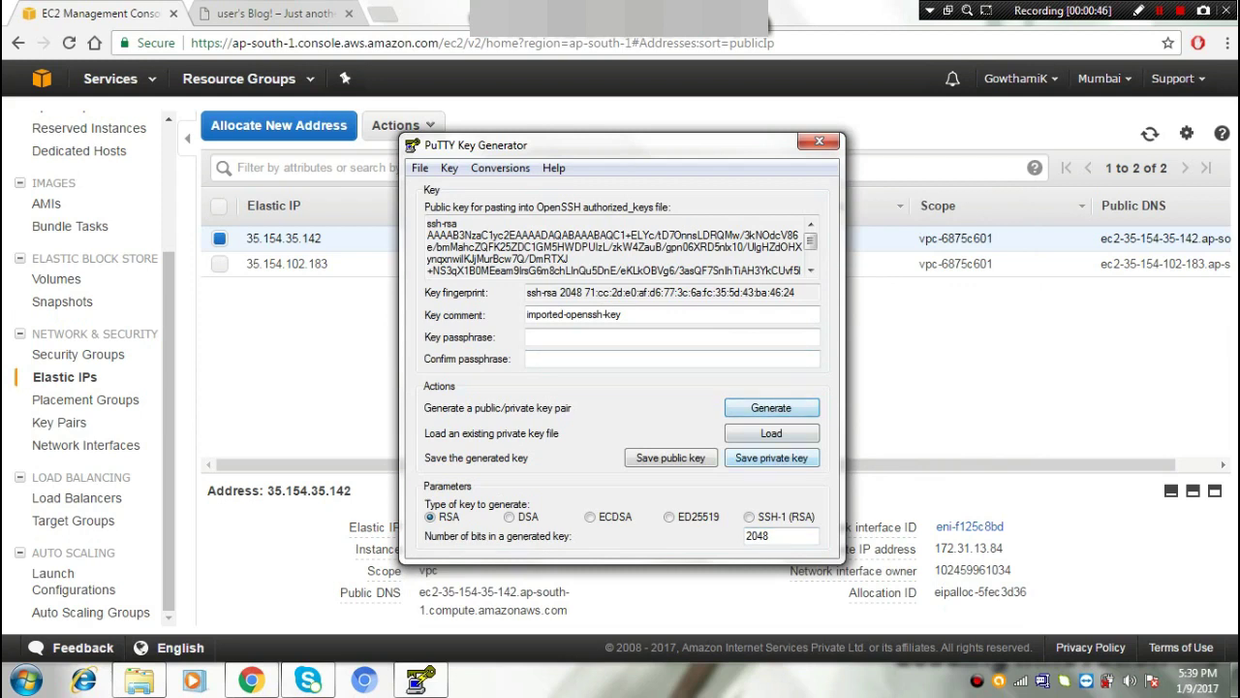
Save the private key without a passphrase as newwp on the Desktop in PPK format, and close the key generator
left_click(771, 458)
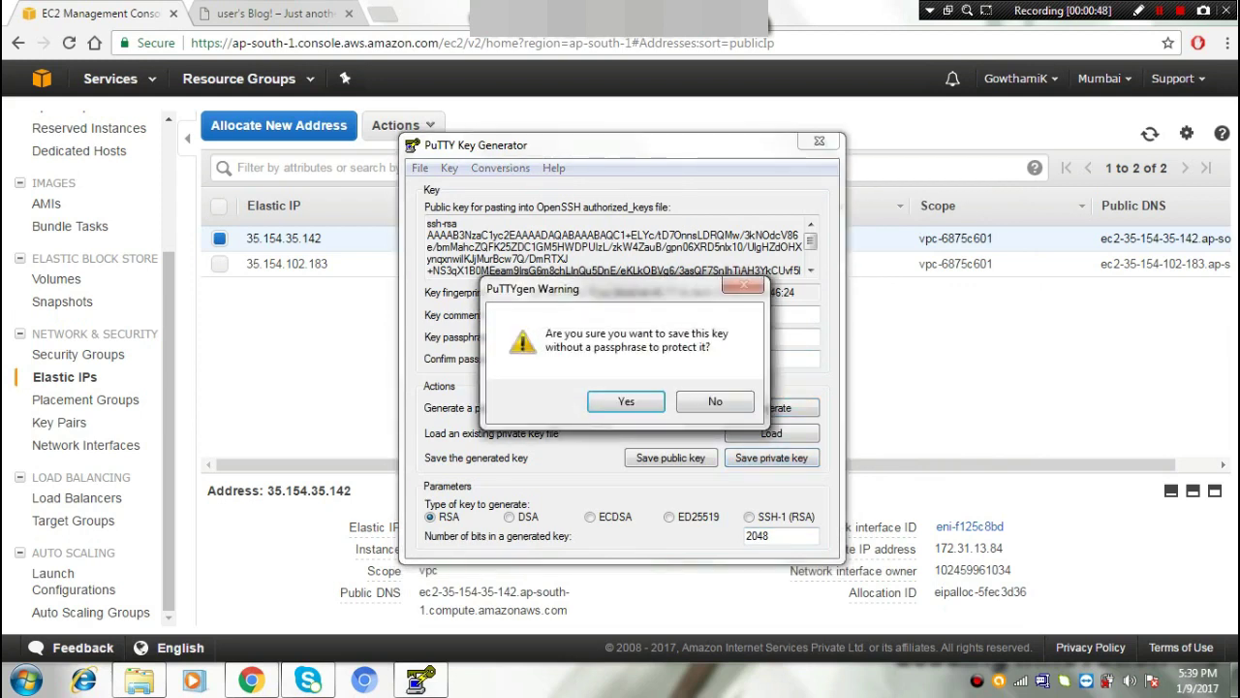
key("Return")
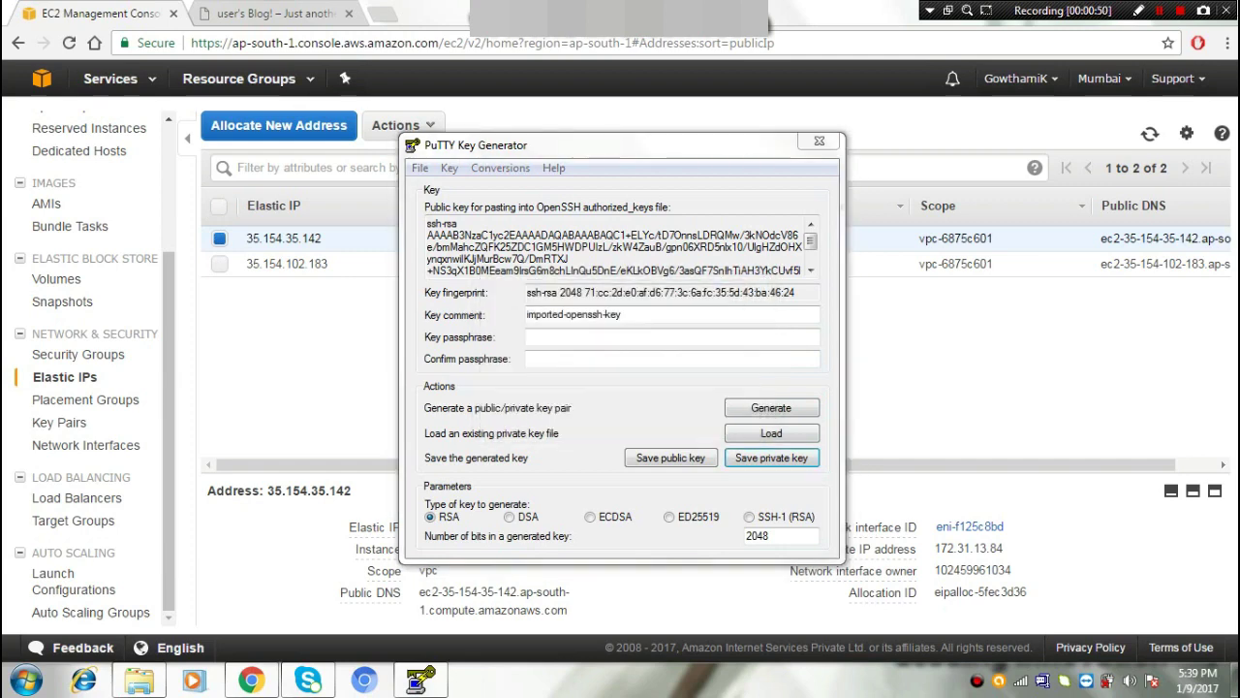
left_click(478, 301)
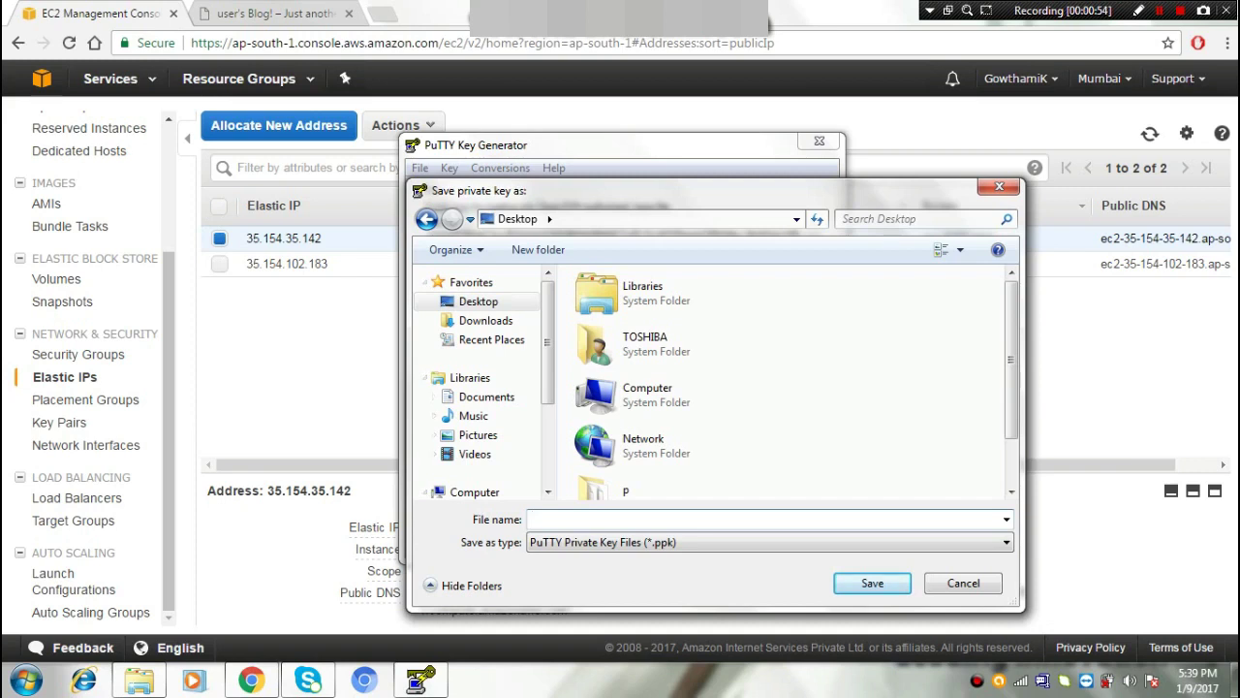
type("newwp")
left_click(872, 582)
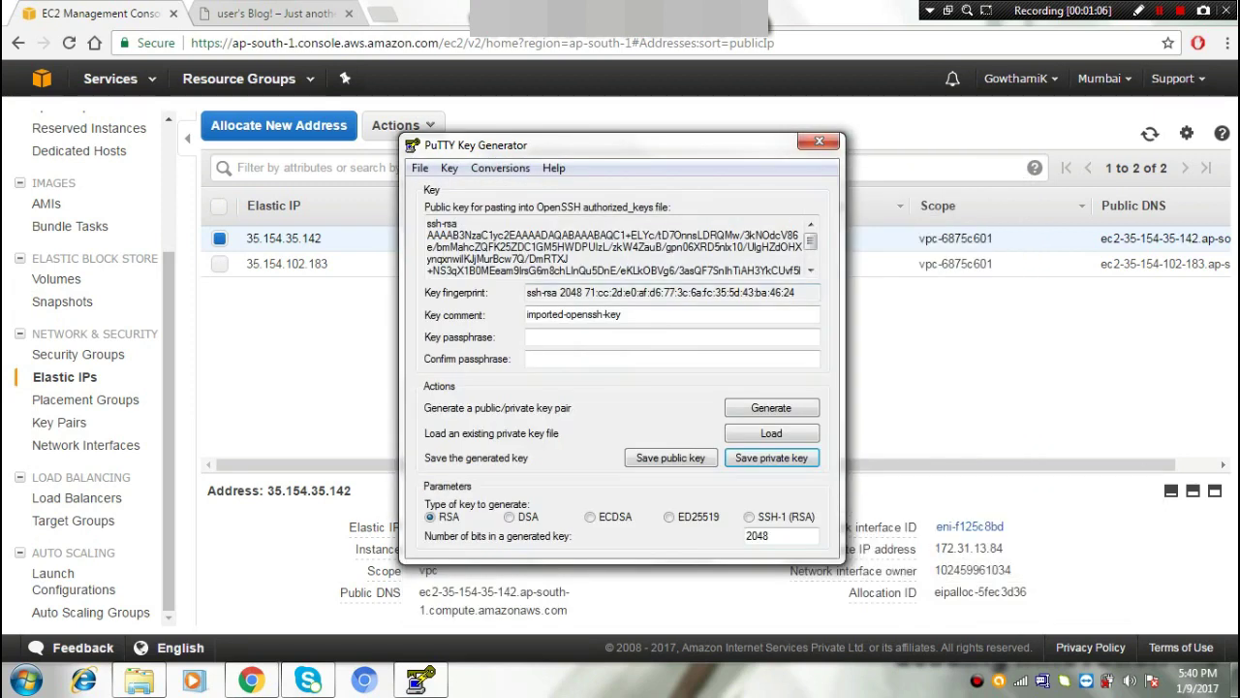
left_click(819, 140)
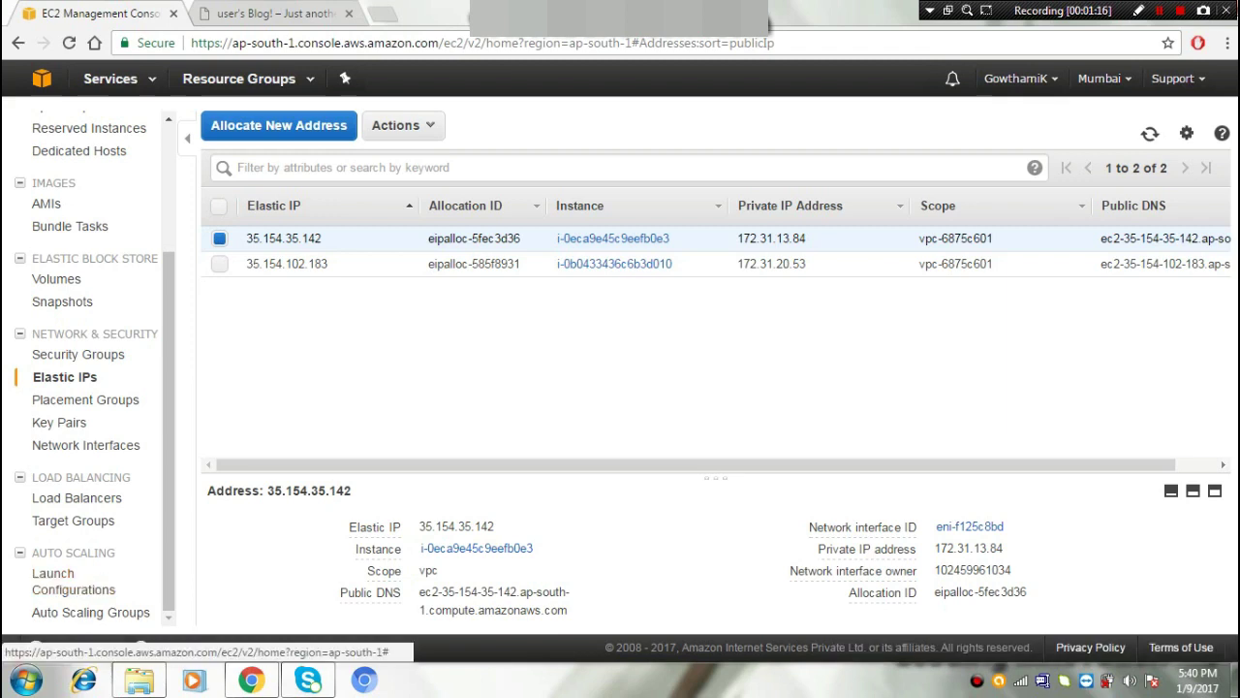
Search the computer for putty and run it to open the PuTTY Configuration window
left_click(26, 680)
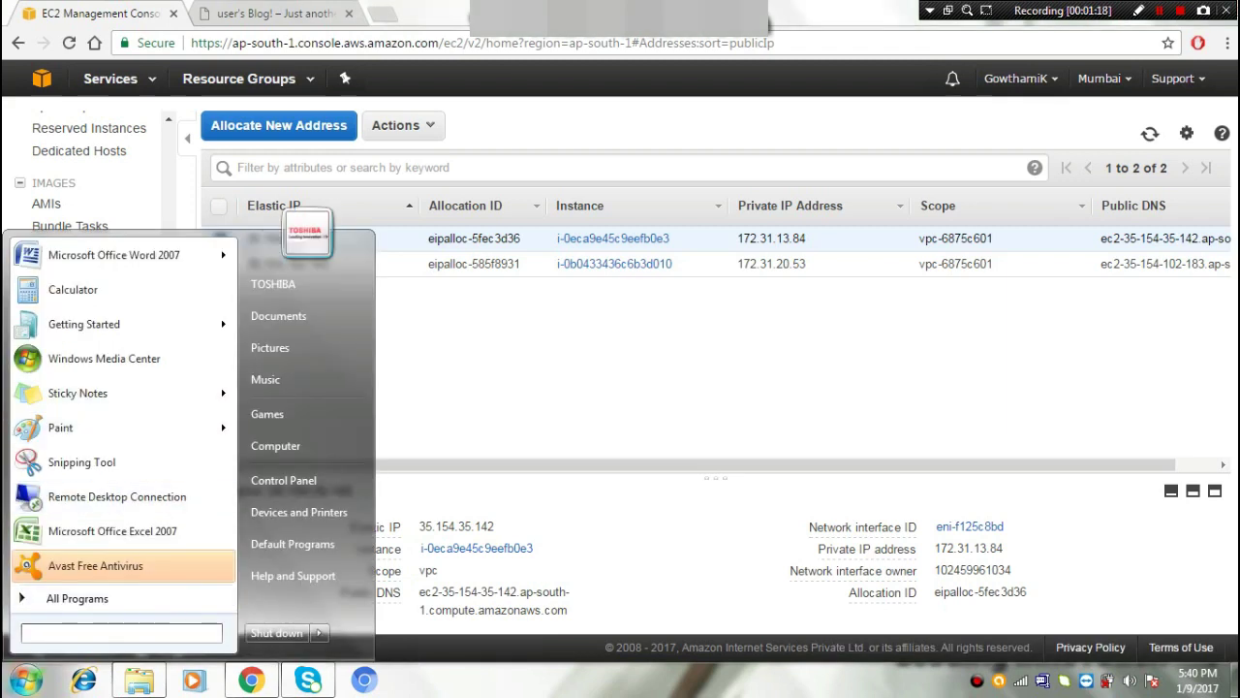
type("pu")
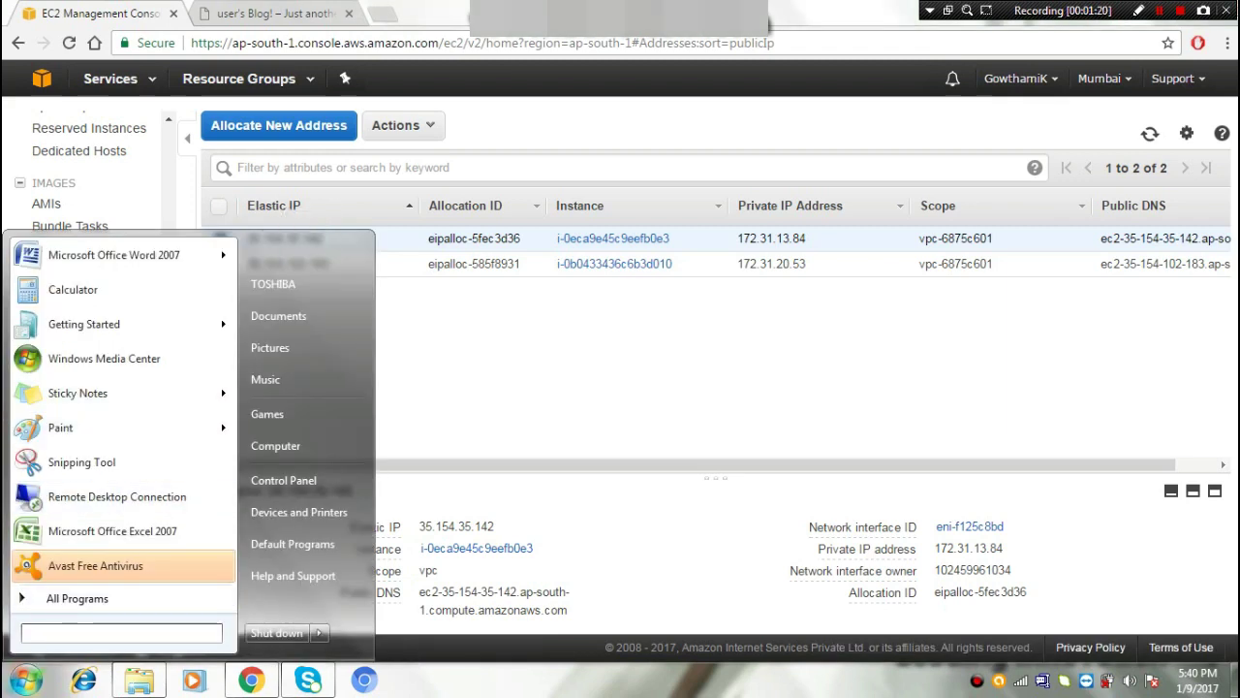
type("tty")
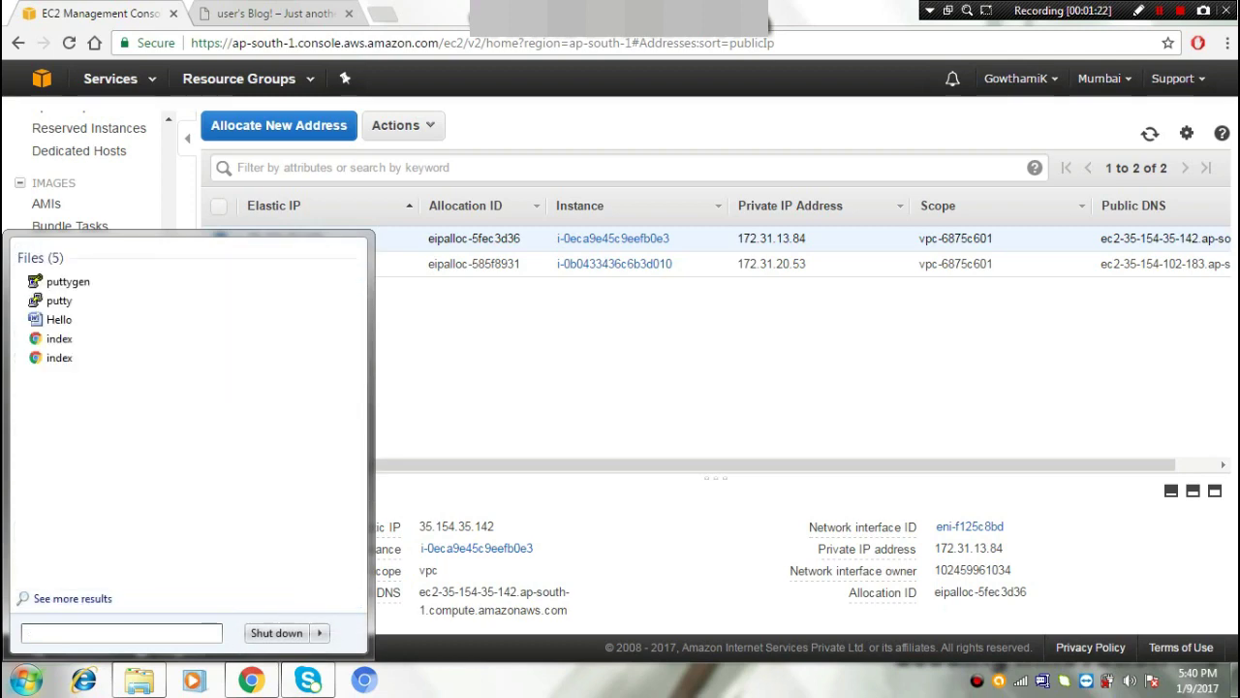
key("Return")
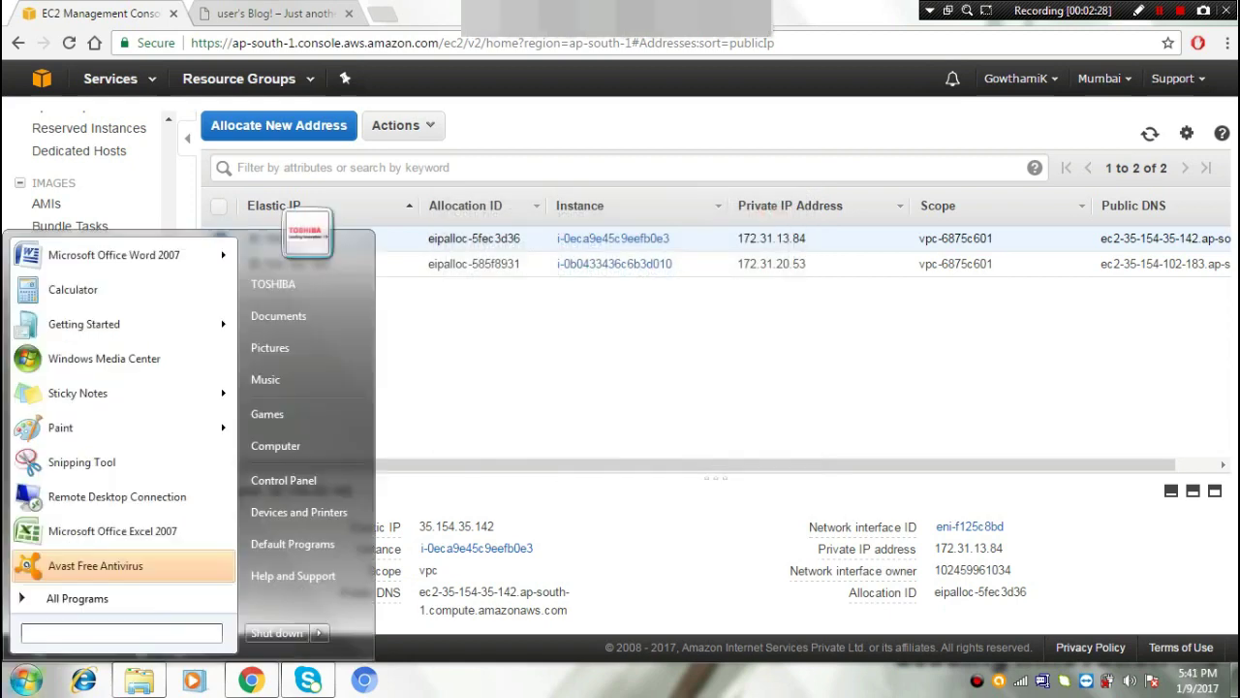
type("putty")
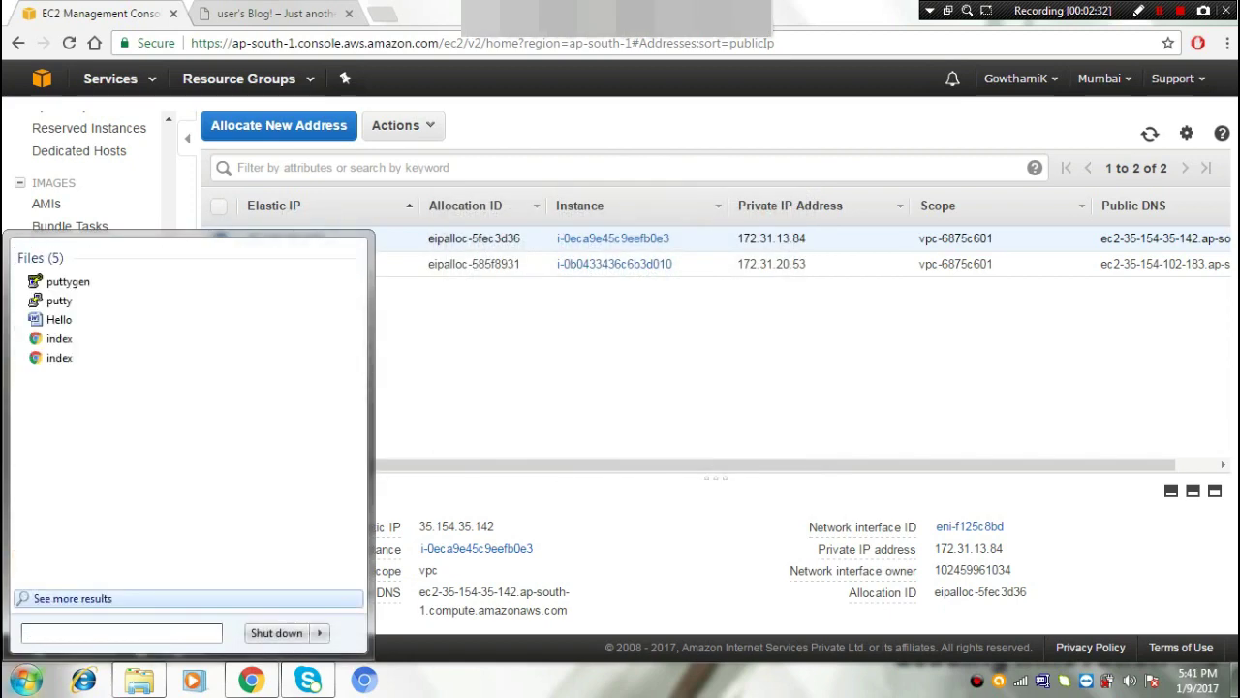
key("Down")
key("Return")
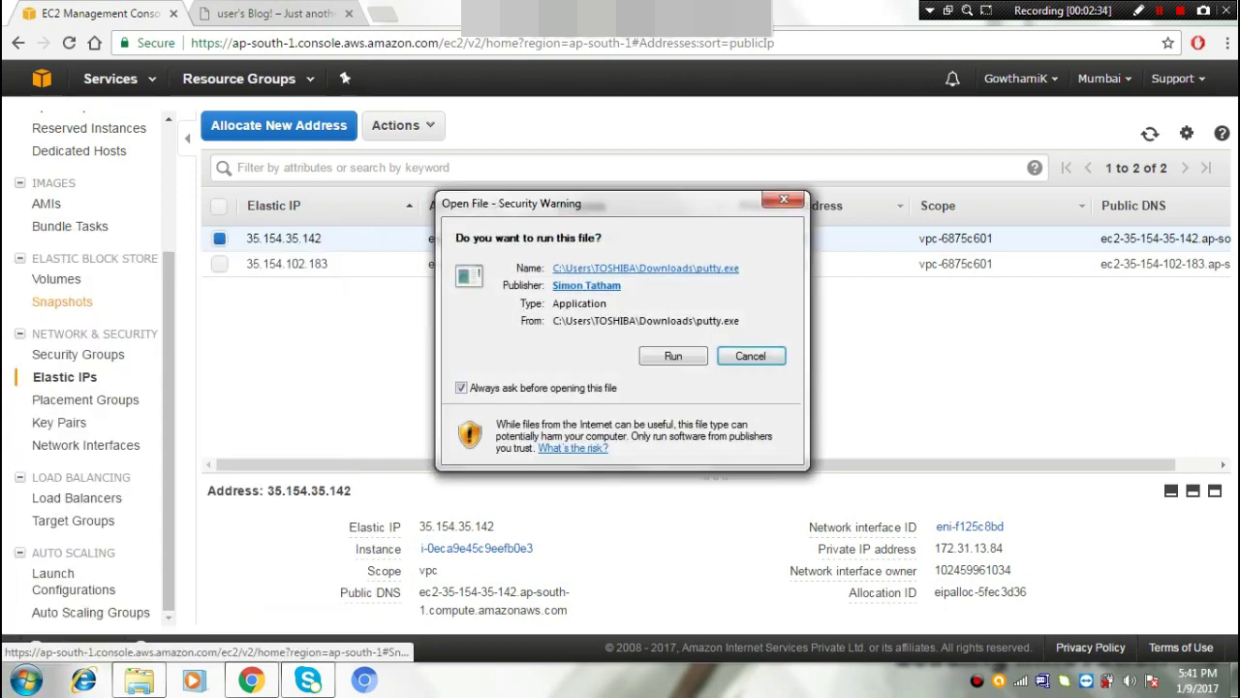
key("Return")
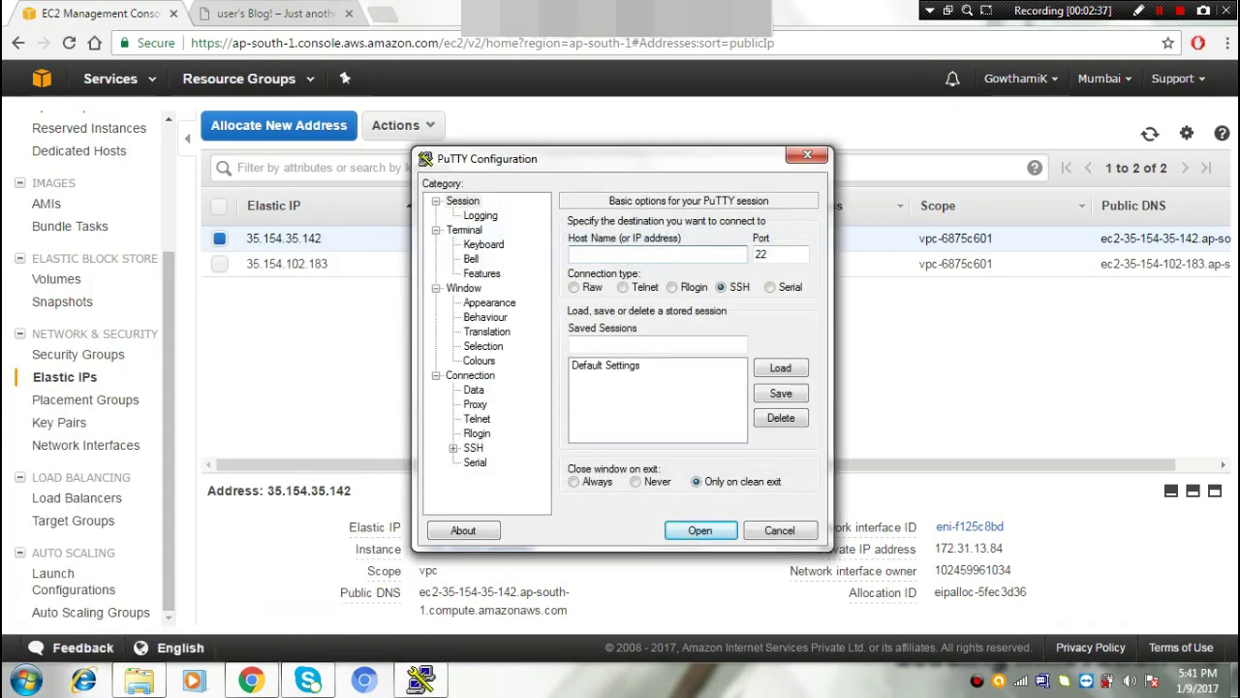
left_click_drag(484, 158, 481, 273)
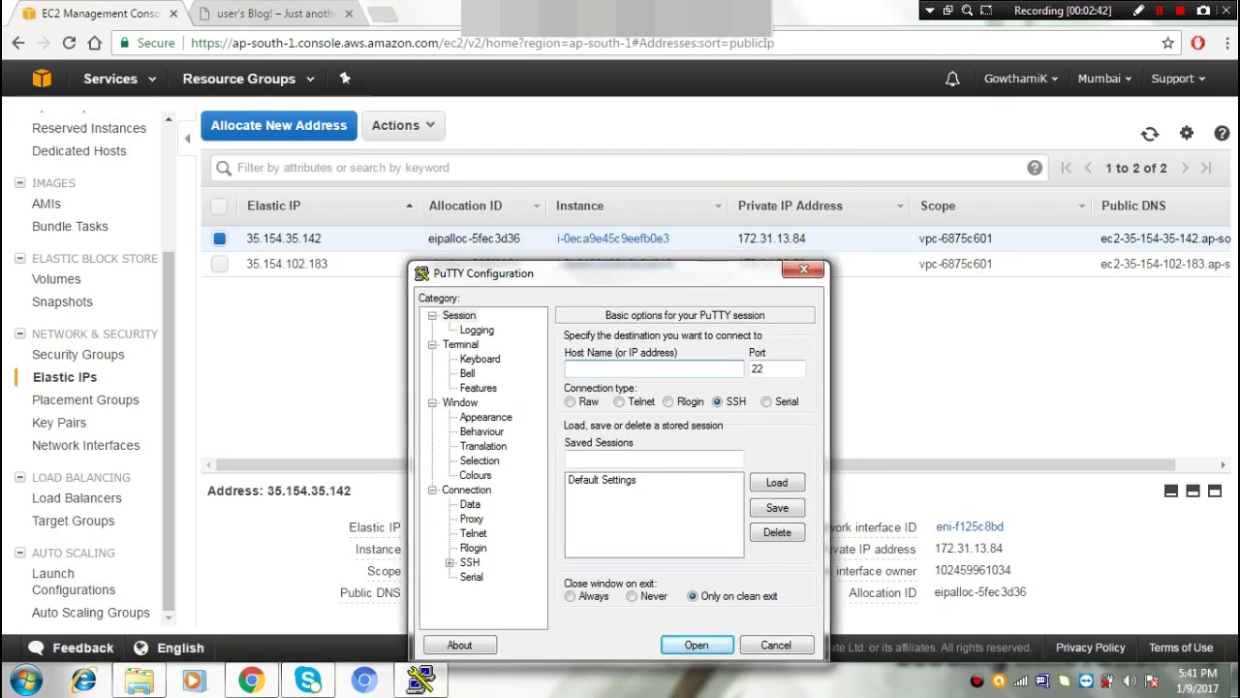
left_click(322, 238)
left_click_drag(321, 238, 253, 239)
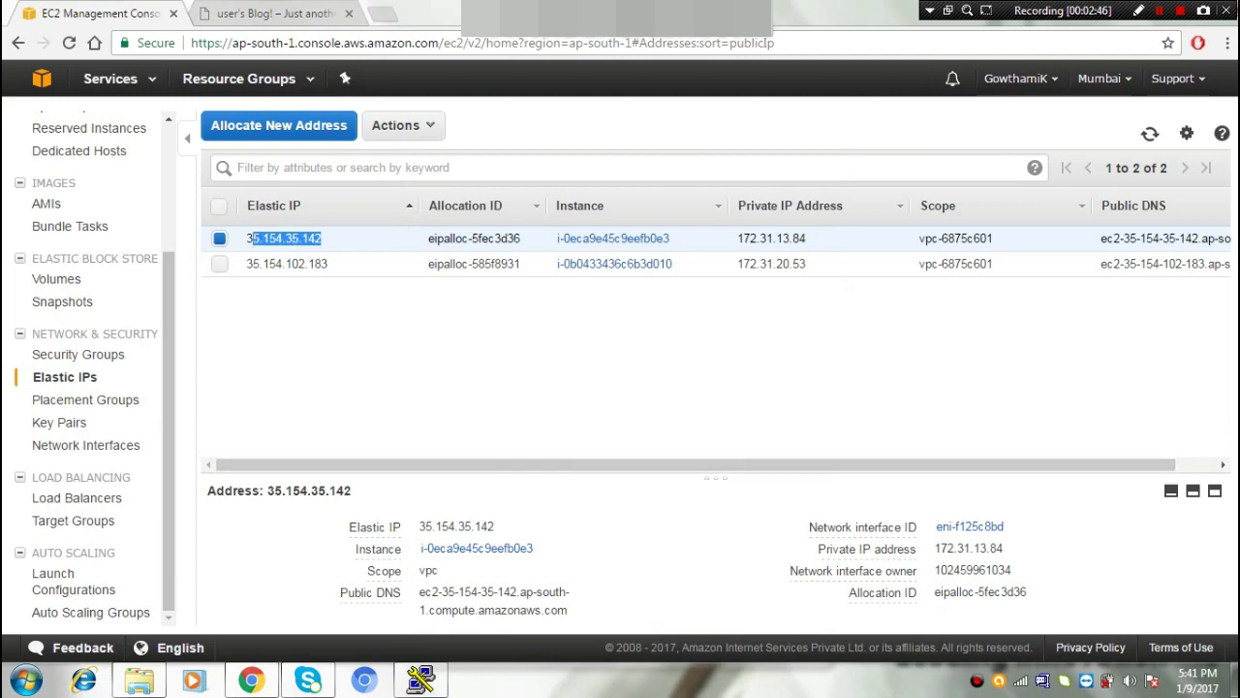
left_click(54, 182)
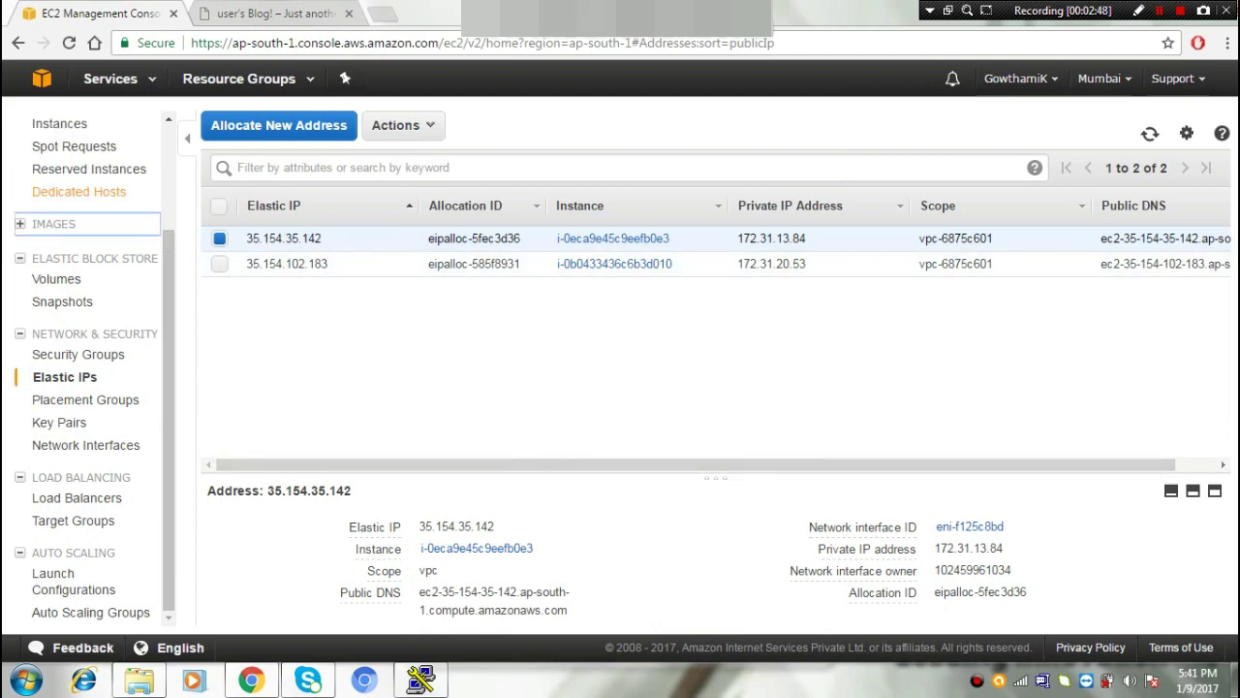
Open the list of EC2 instances and select instance i-0eca9e45c9eefb0e3
scroll(87, 291, "up", 3)
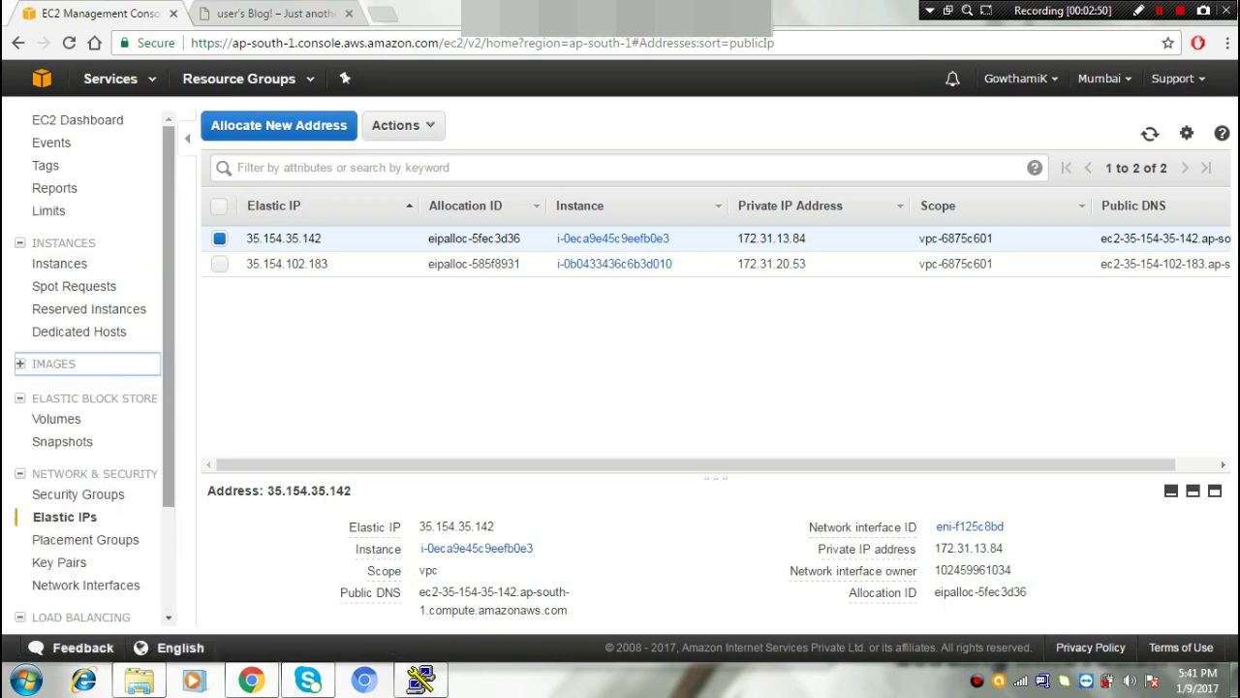
left_click(59, 263)
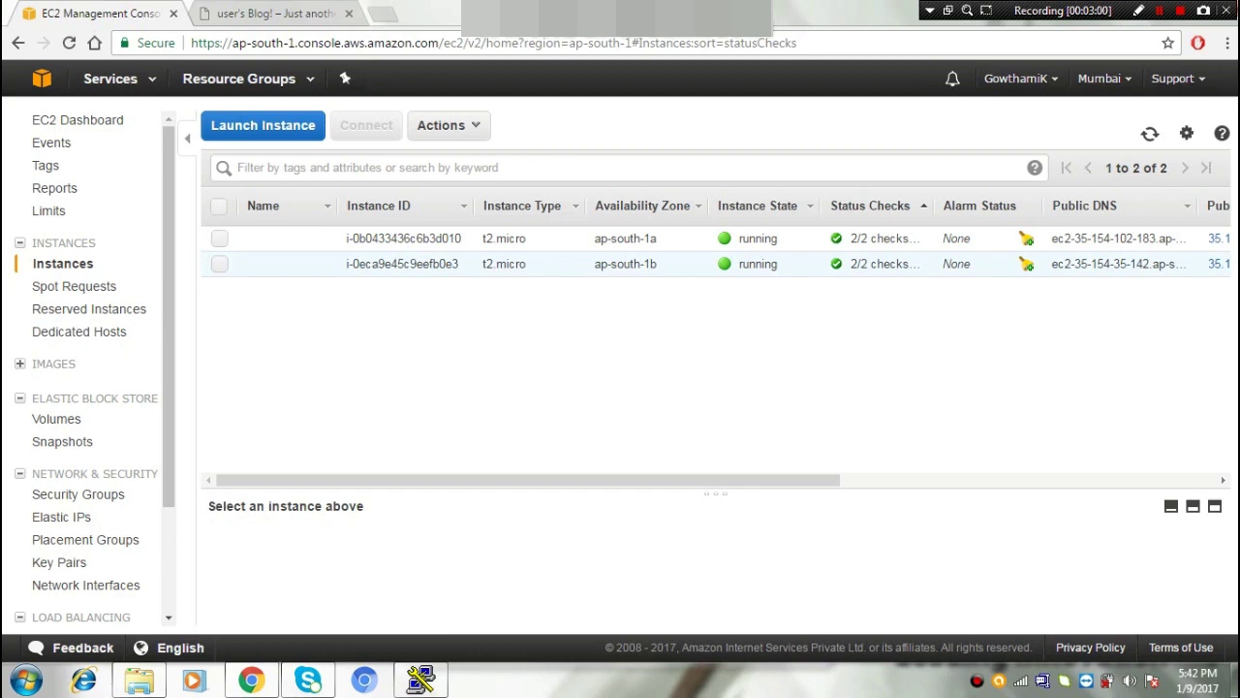
left_click(219, 263)
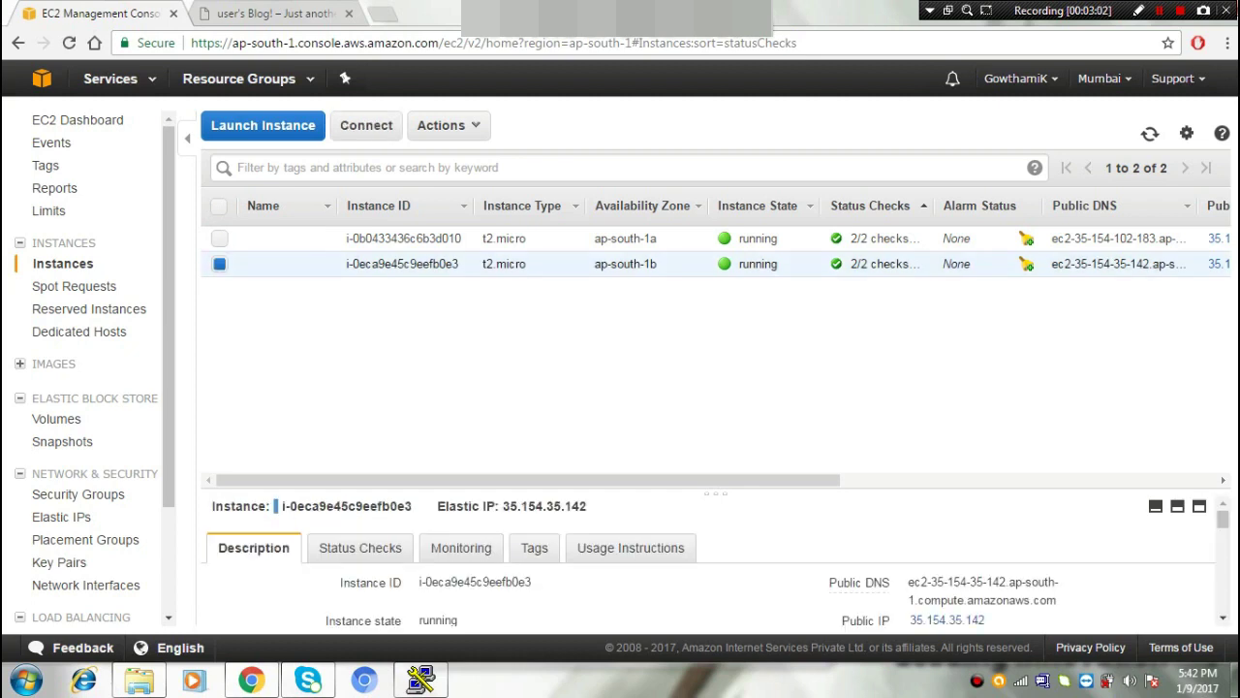
Copy the selected instance's public IP 35.154.35.142 and paste it as the host name in PuTTY Configuration
scroll(708, 562, "down", 3)
key("ctrl+a")
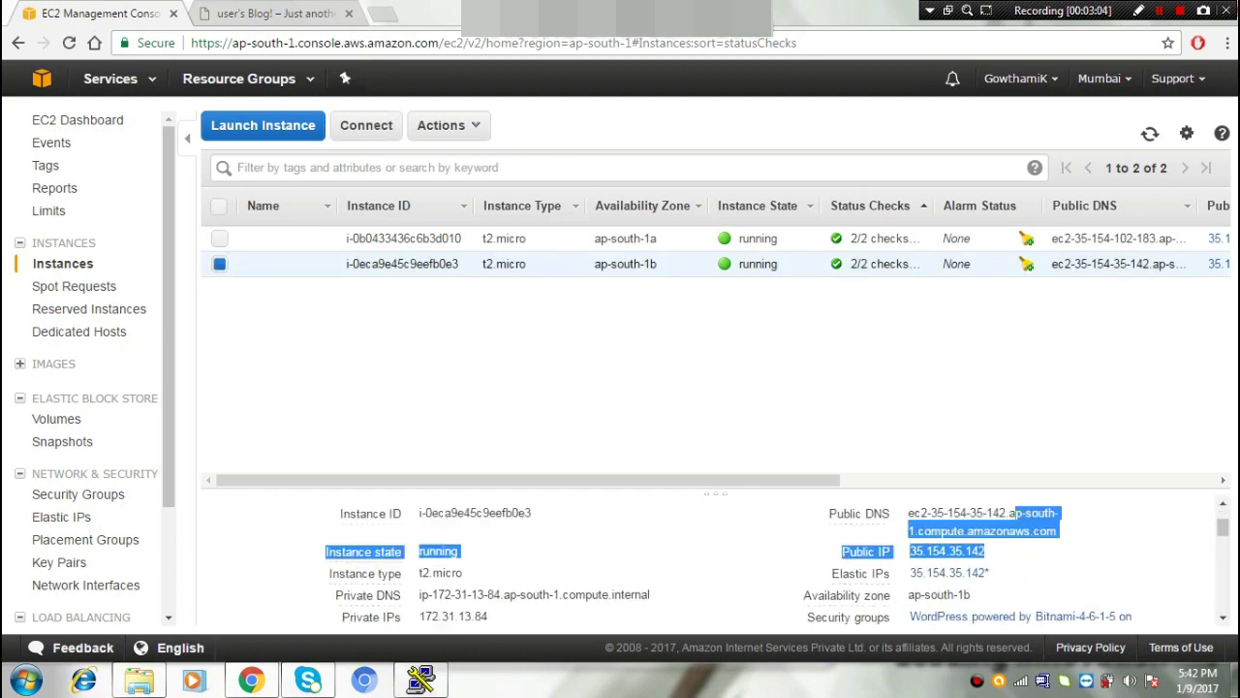
scroll(707, 562, "up", 3)
scroll(707, 561, "down", 1)
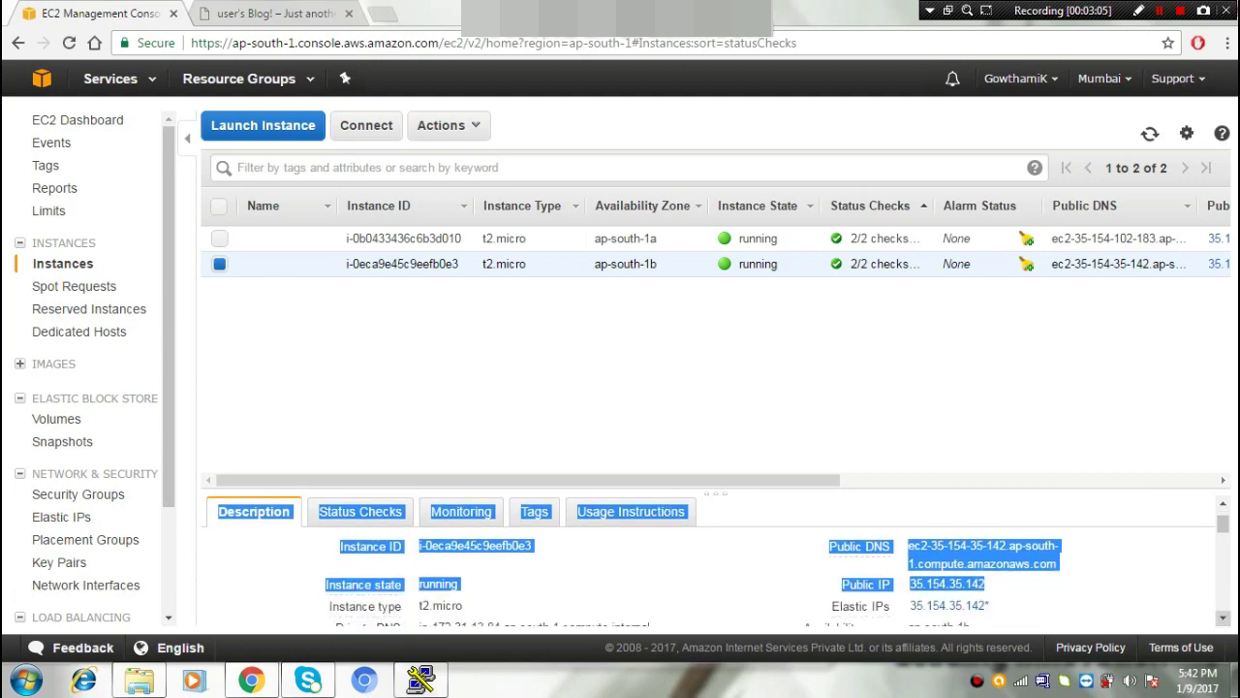
left_click_drag(985, 583, 909, 584)
key("ctrl+c")
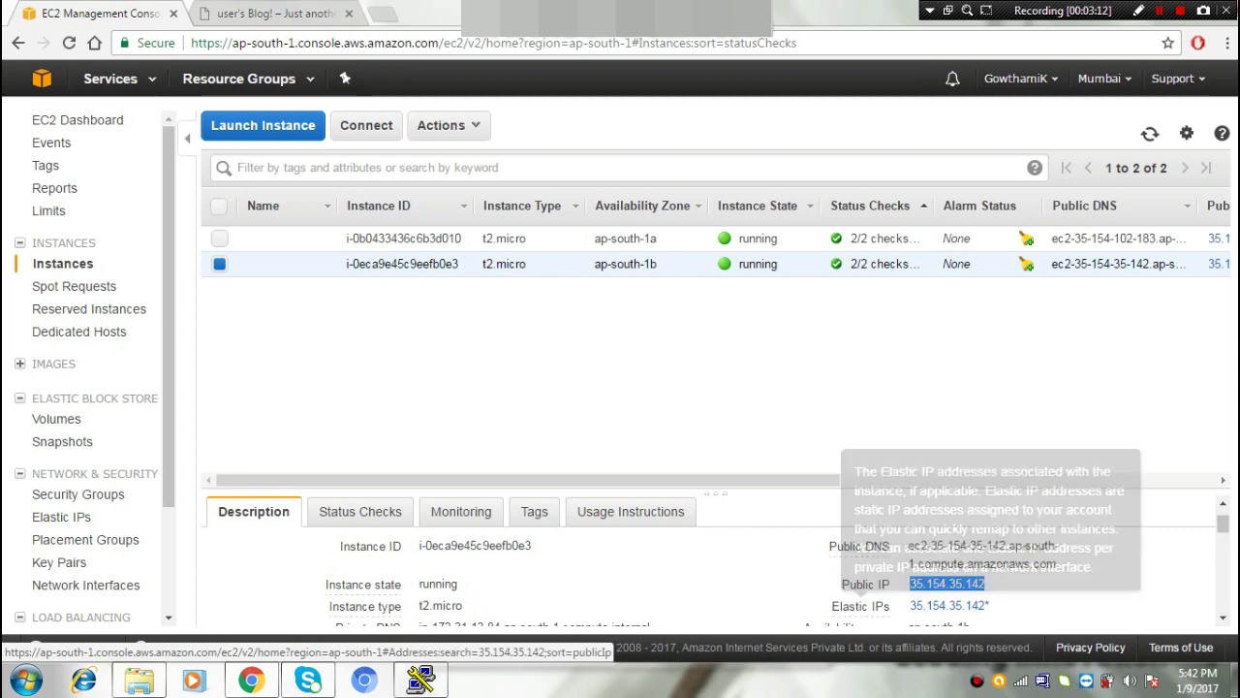
left_click(421, 679)
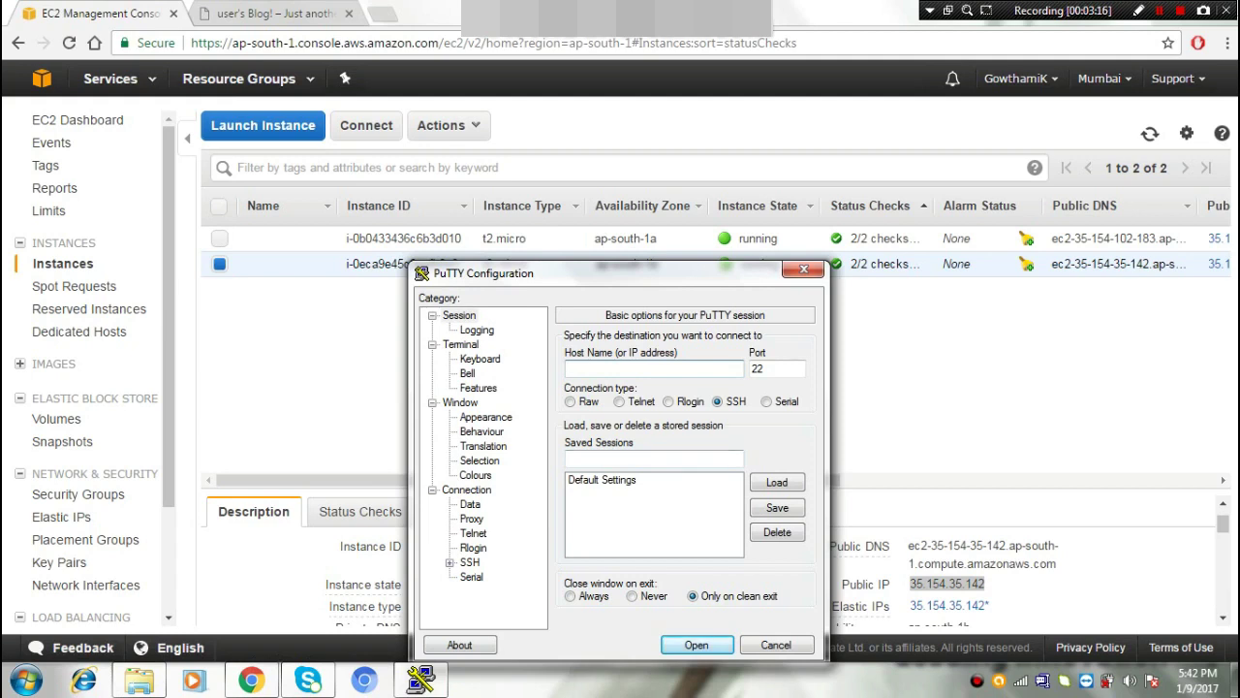
key("ctrl+v")
Set newwp.ppk from the Desktop as the private key file for SSH authentication
left_click(449, 562)
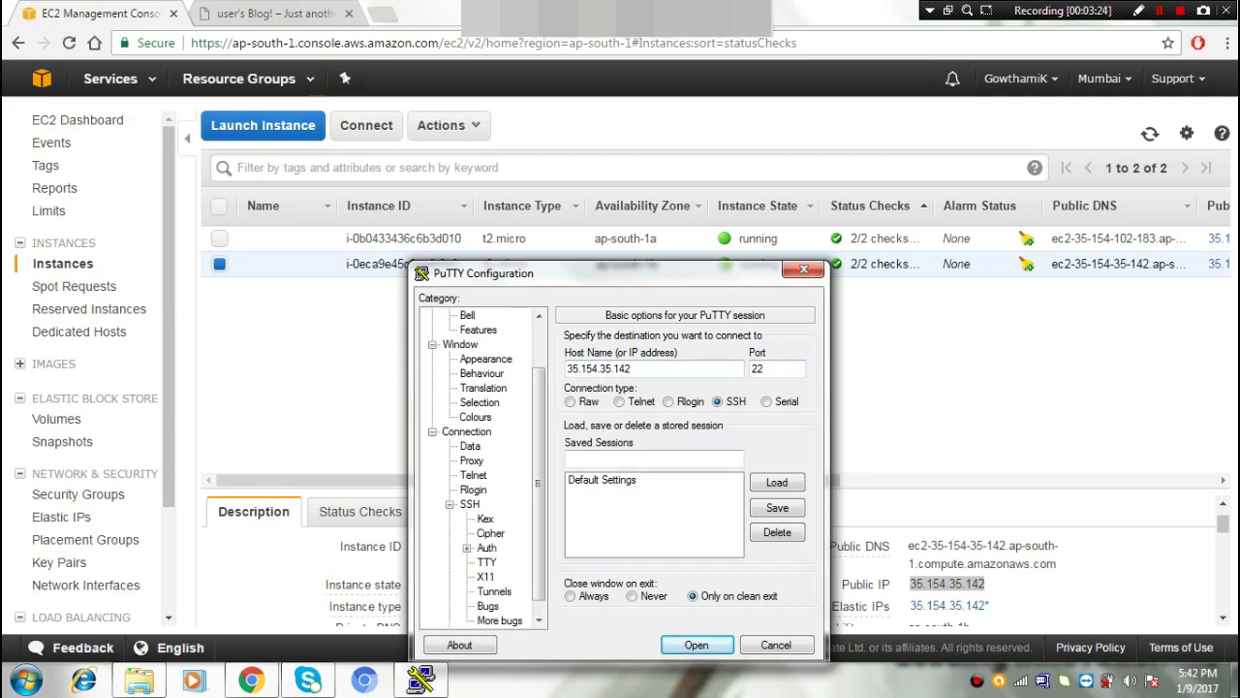
left_click(486, 547)
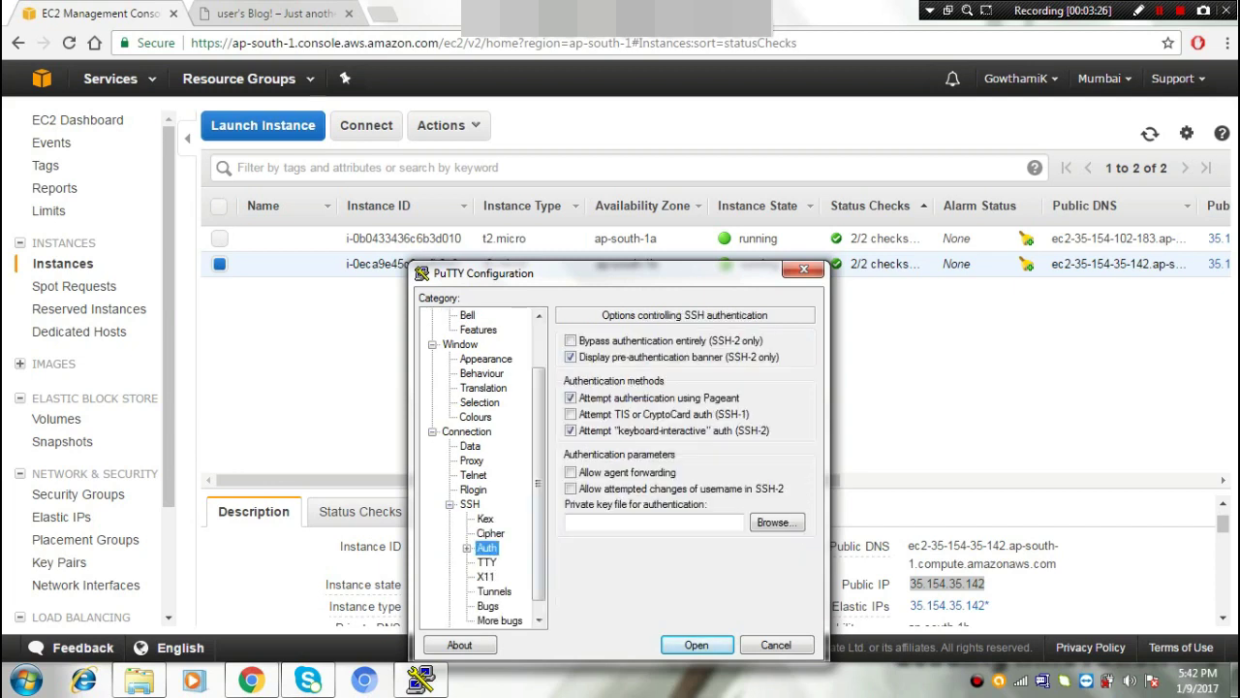
left_click(776, 522)
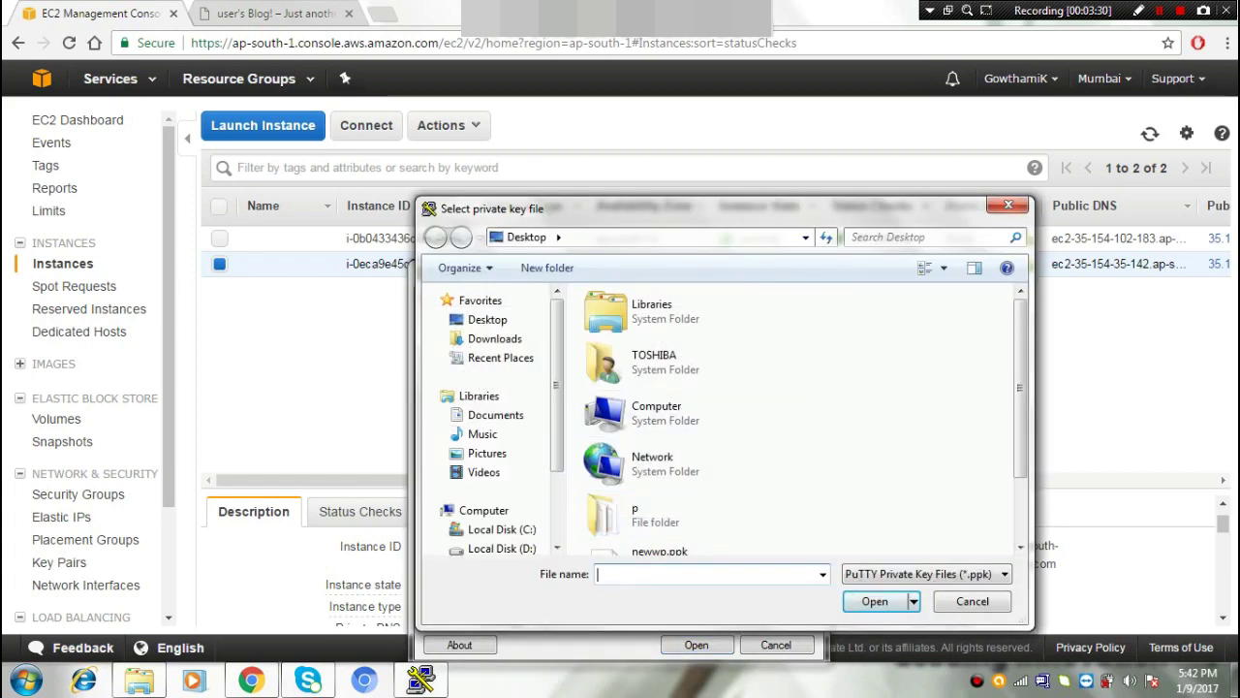
scroll(795, 416, "down", 1)
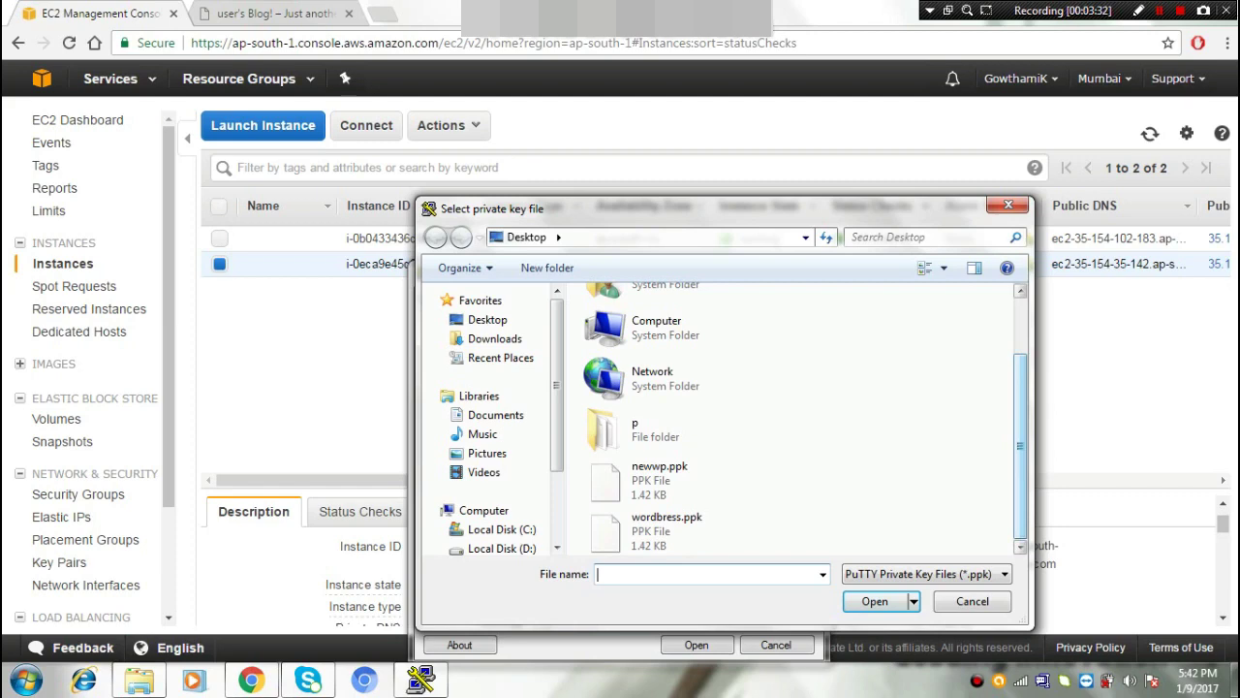
double_click(659, 473)
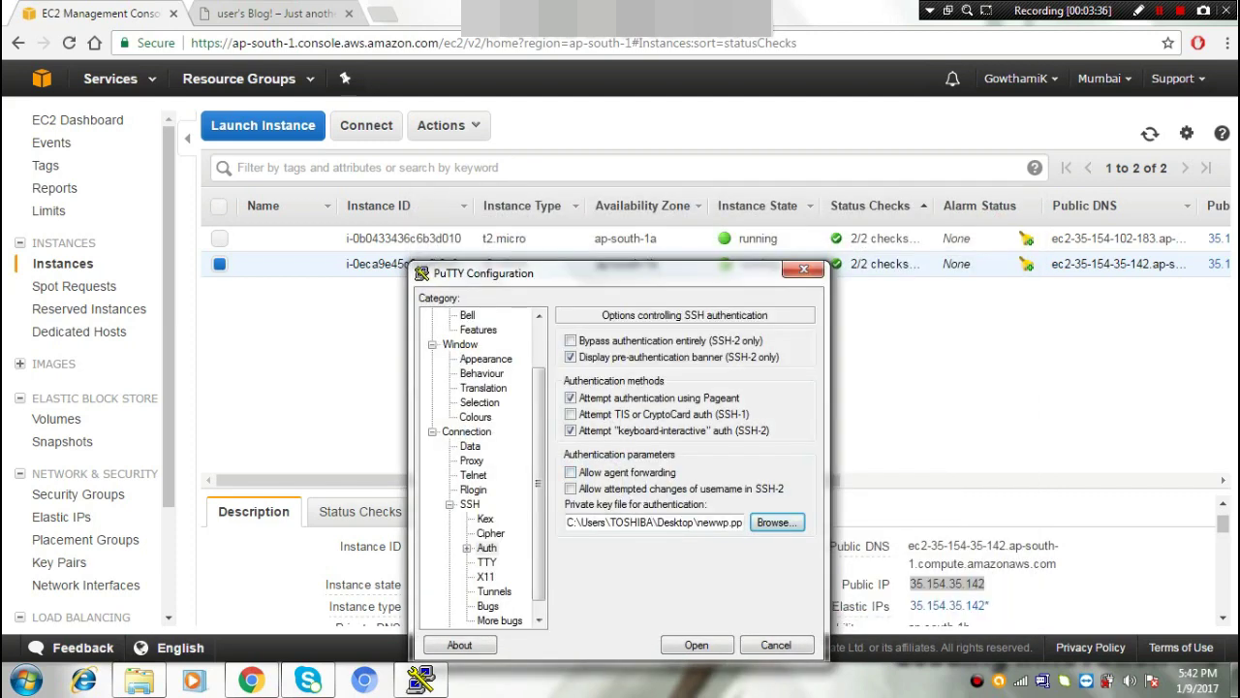
Connect to the server, trusting its host key, and log in as bitnami
key("Return")
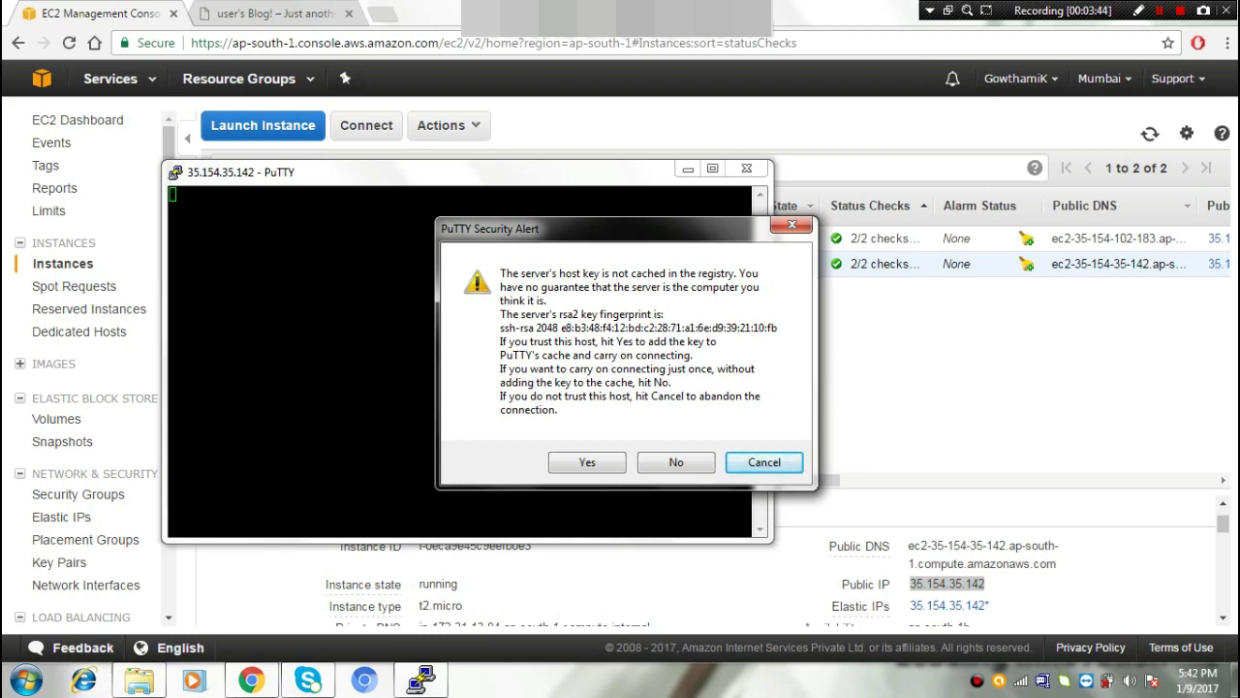
left_click(587, 462)
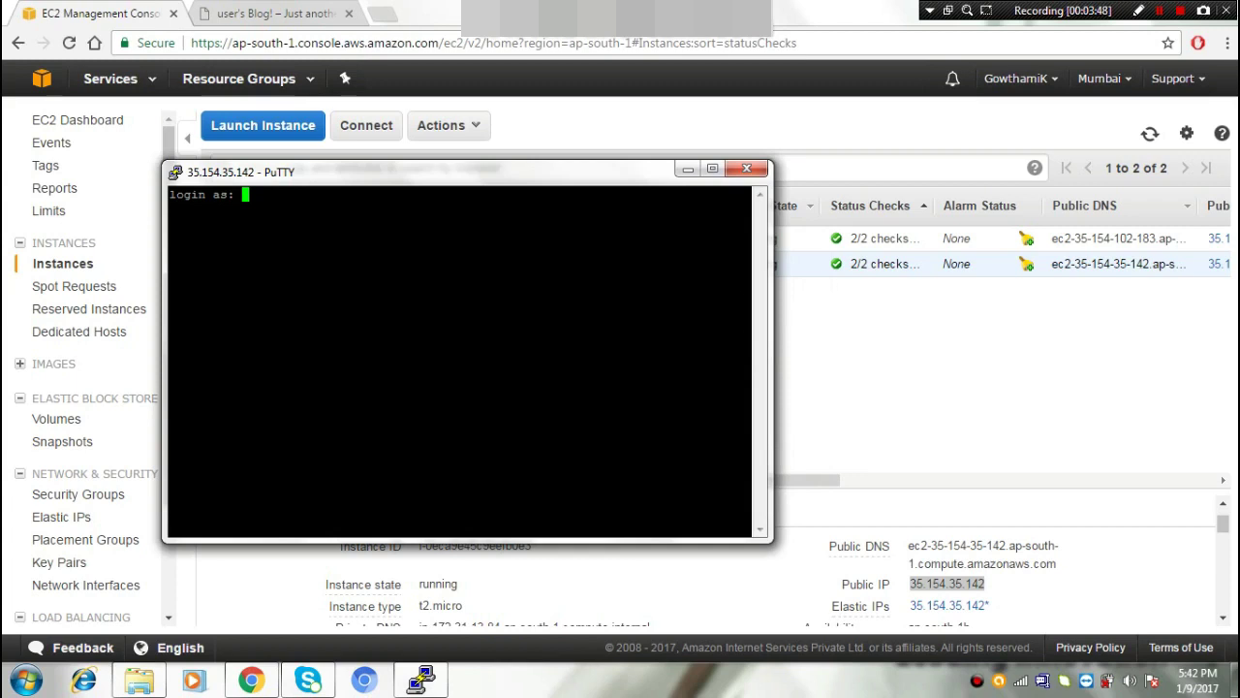
type("bitna")
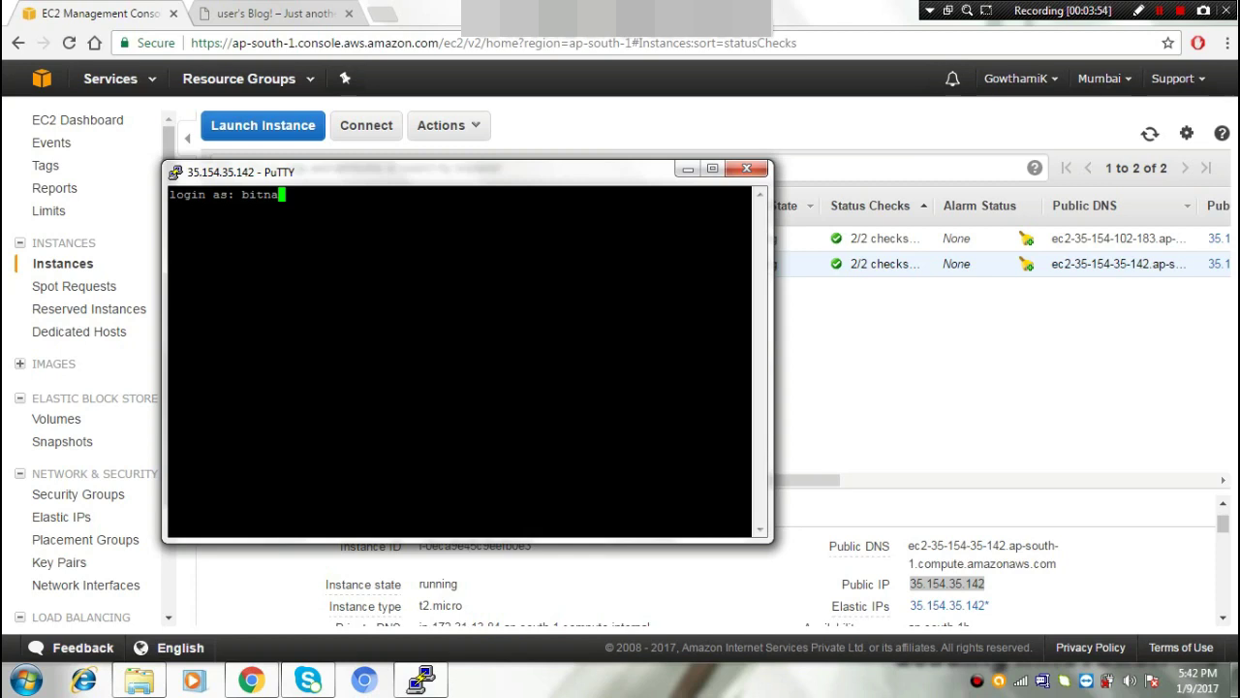
key("BackSpace")
type("ami")
key("Return")
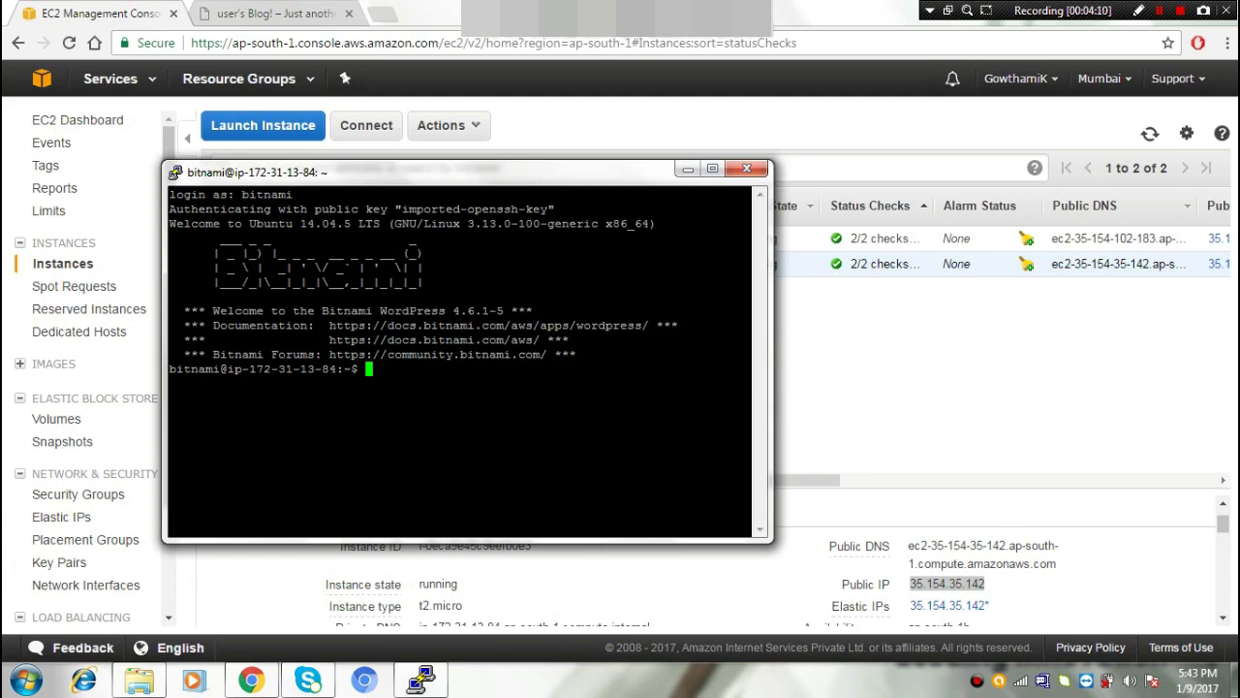
Switch to the user's Blog! page in Chrome and load 35.154.35.142/admin to reach the WordPress login
left_click(271, 14)
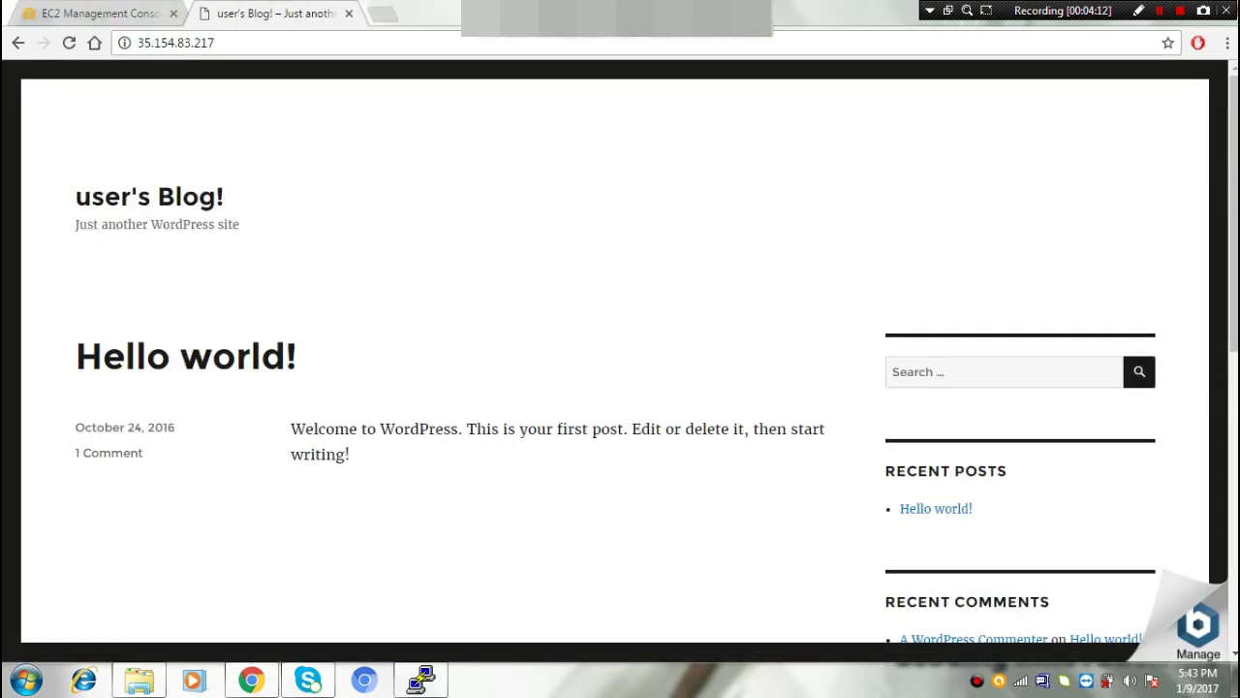
key("ctrl+l")
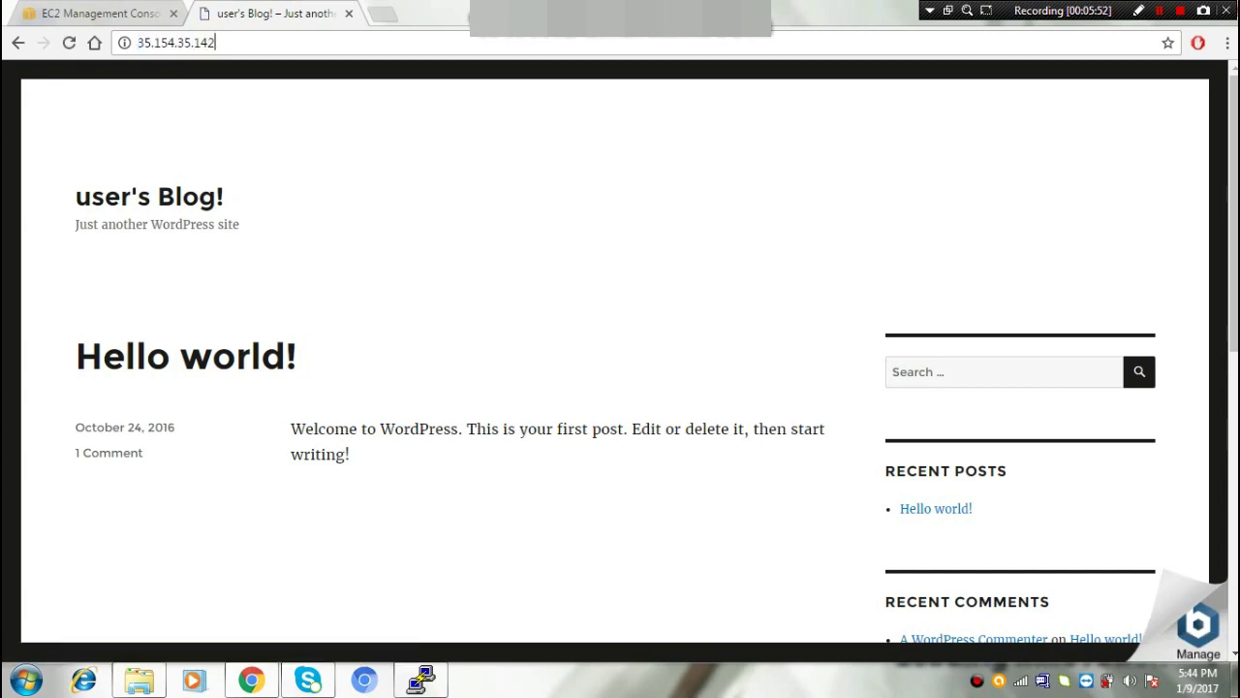
type("/admin")
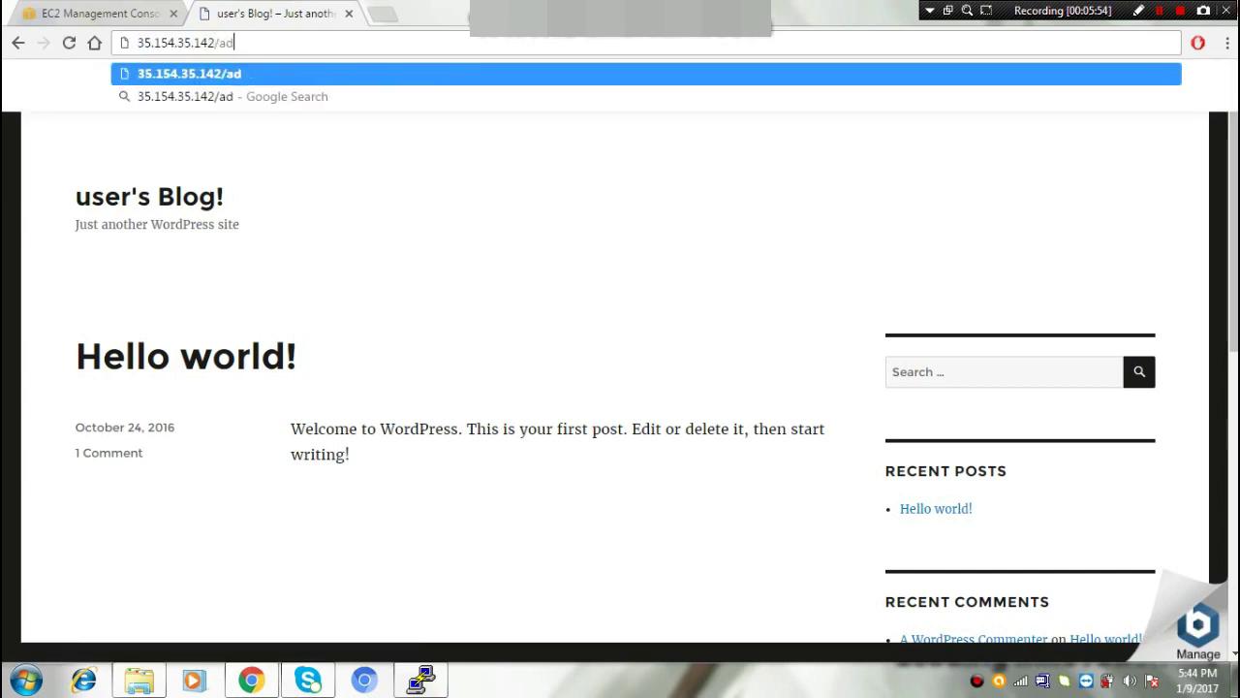
key("Return")
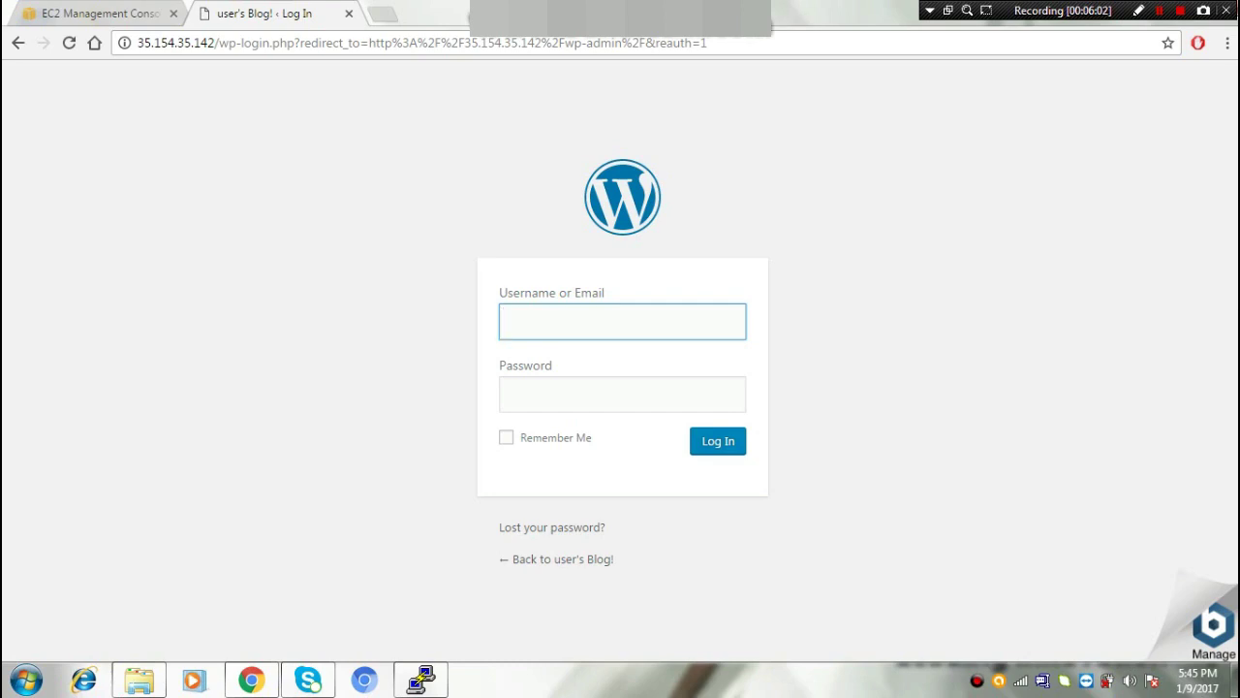
Enter user as the username in the WordPress login form
type("user")
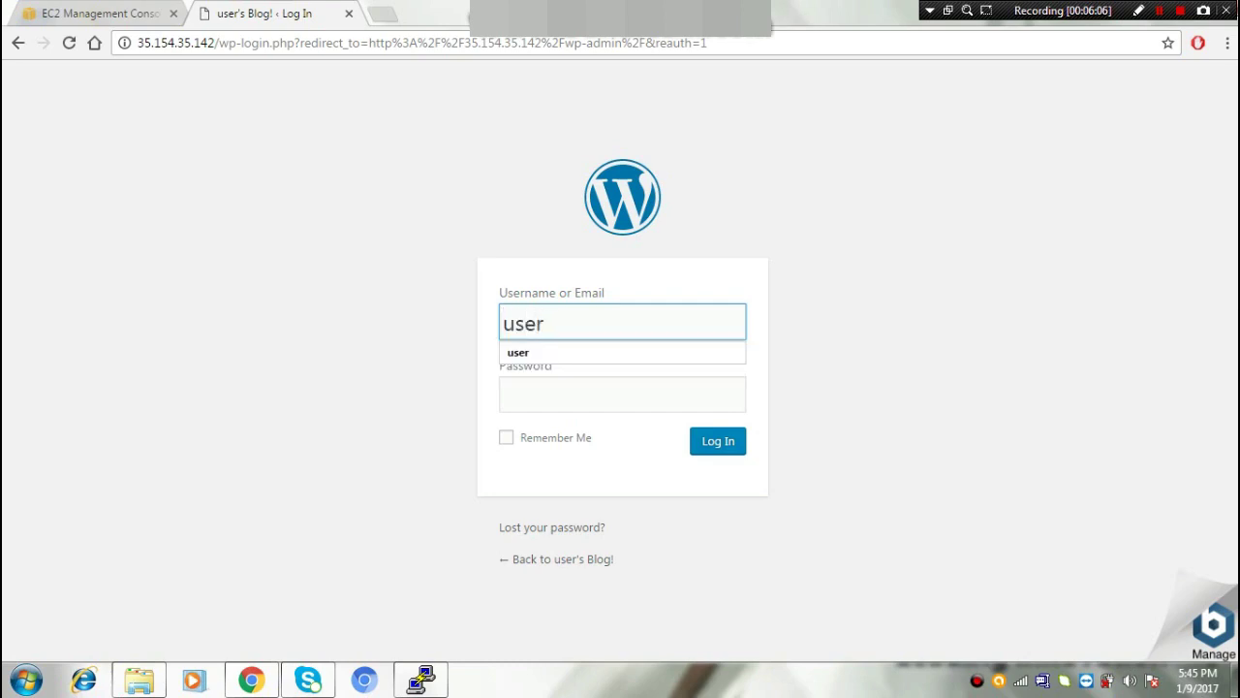
key("Down")
key("Return")
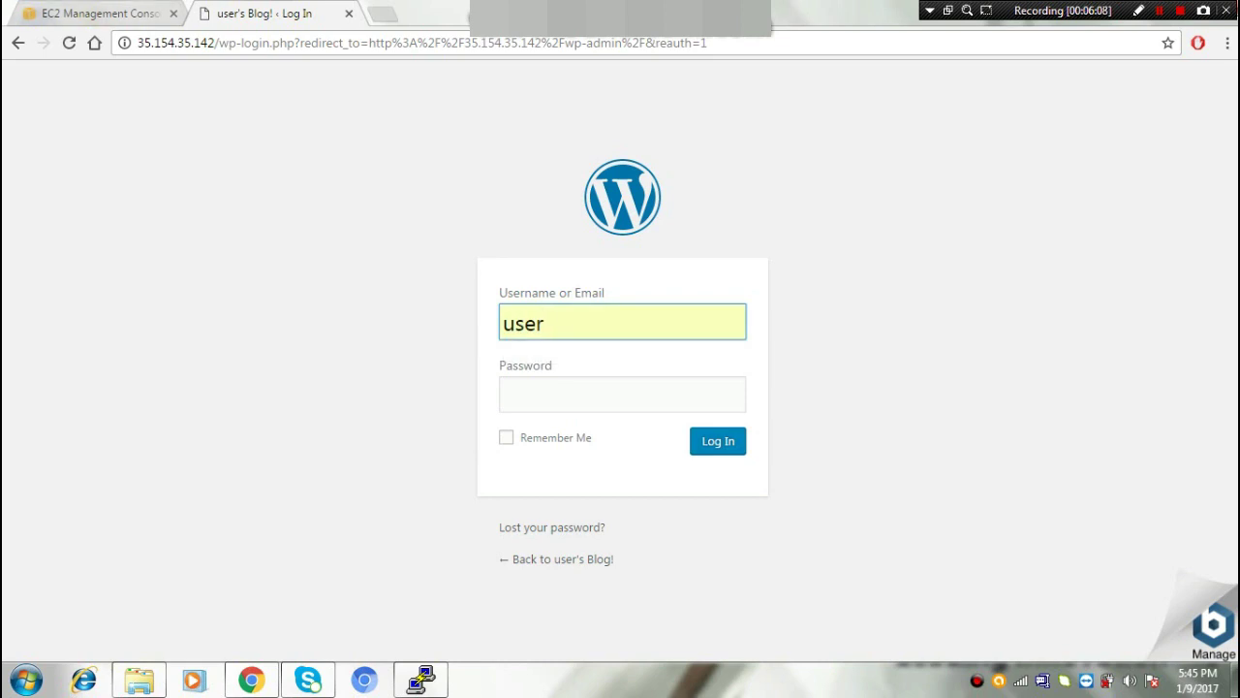
Return to the EC2 console and get the system log of instance i-0eca9e45c9eefb0e3
left_click(107, 13)
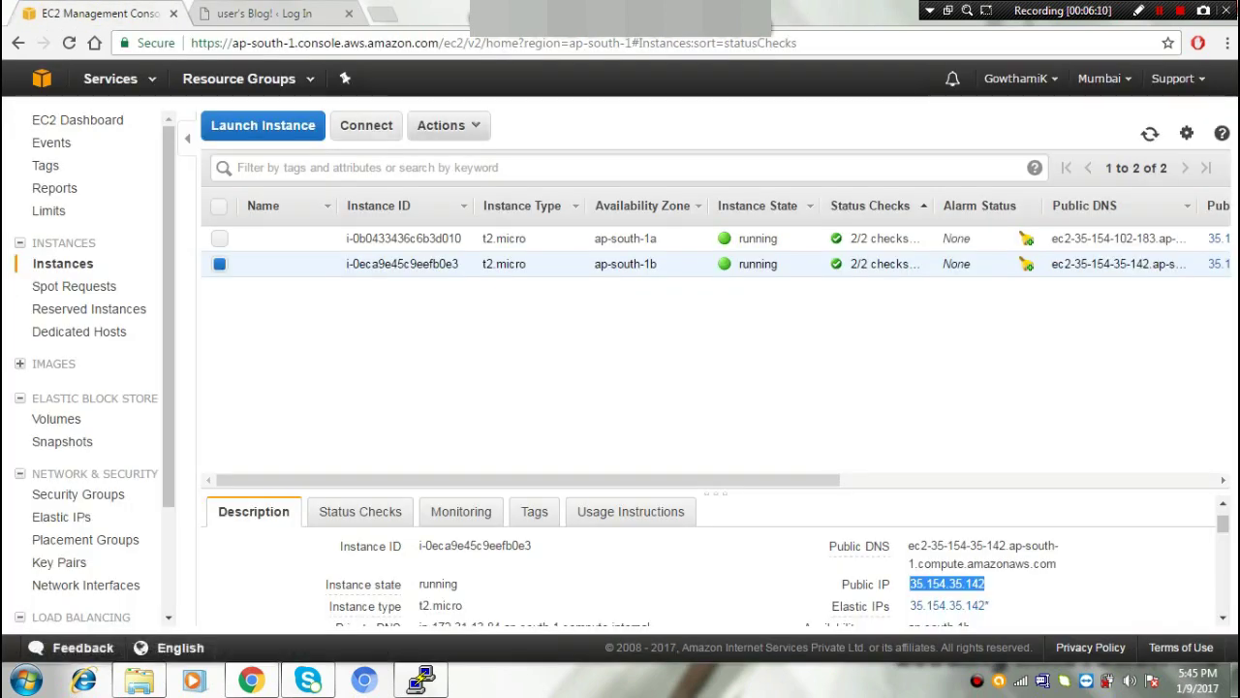
left_click(442, 125)
mouse_move(472, 247)
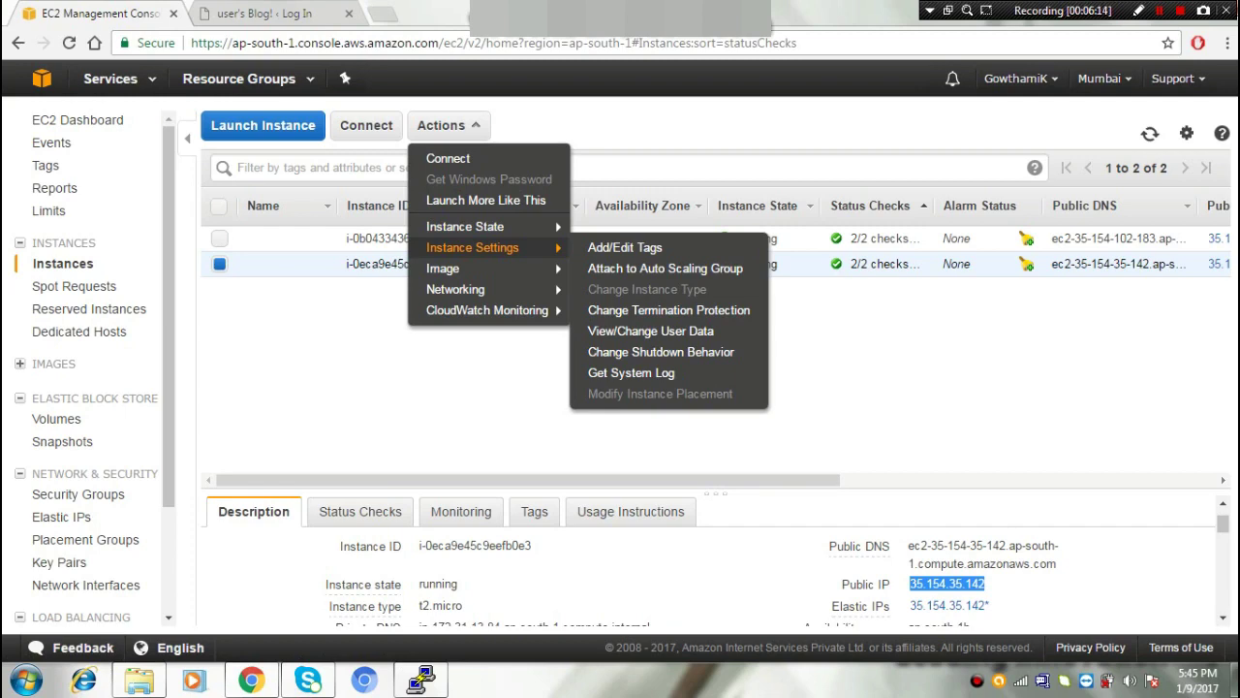
left_click(630, 372)
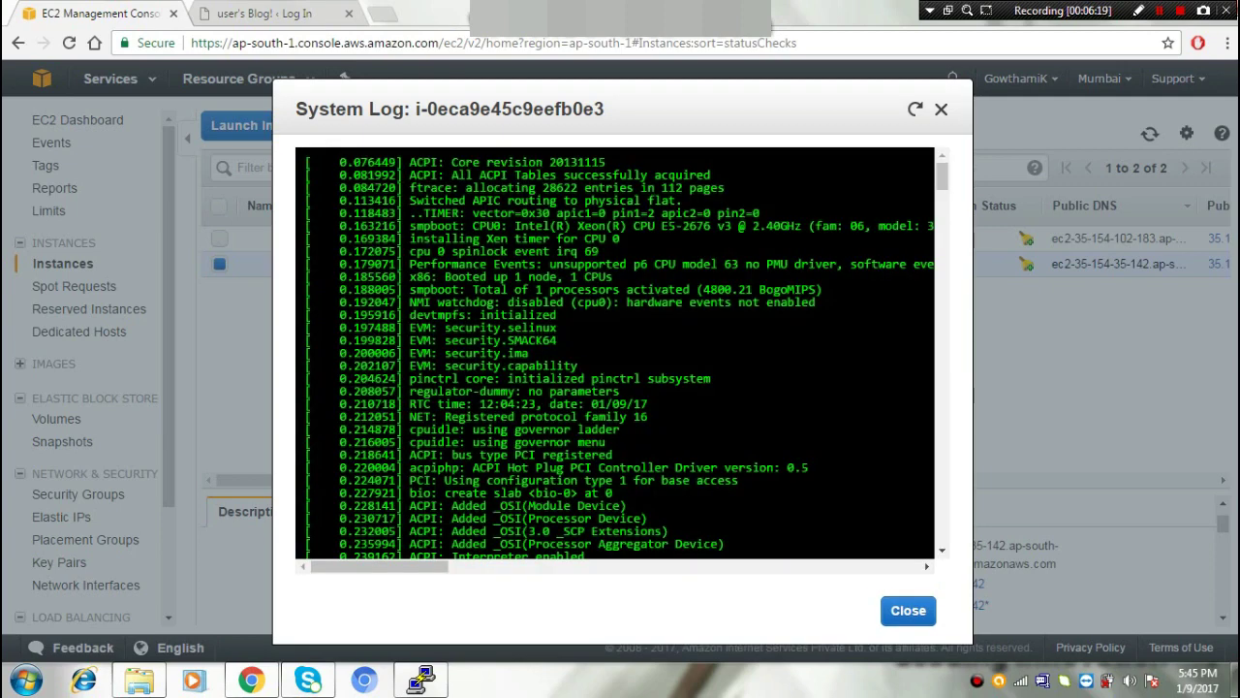
Find and select the Bitnami application password in the system log, close the log, and return to the WordPress login page
left_click(942, 550)
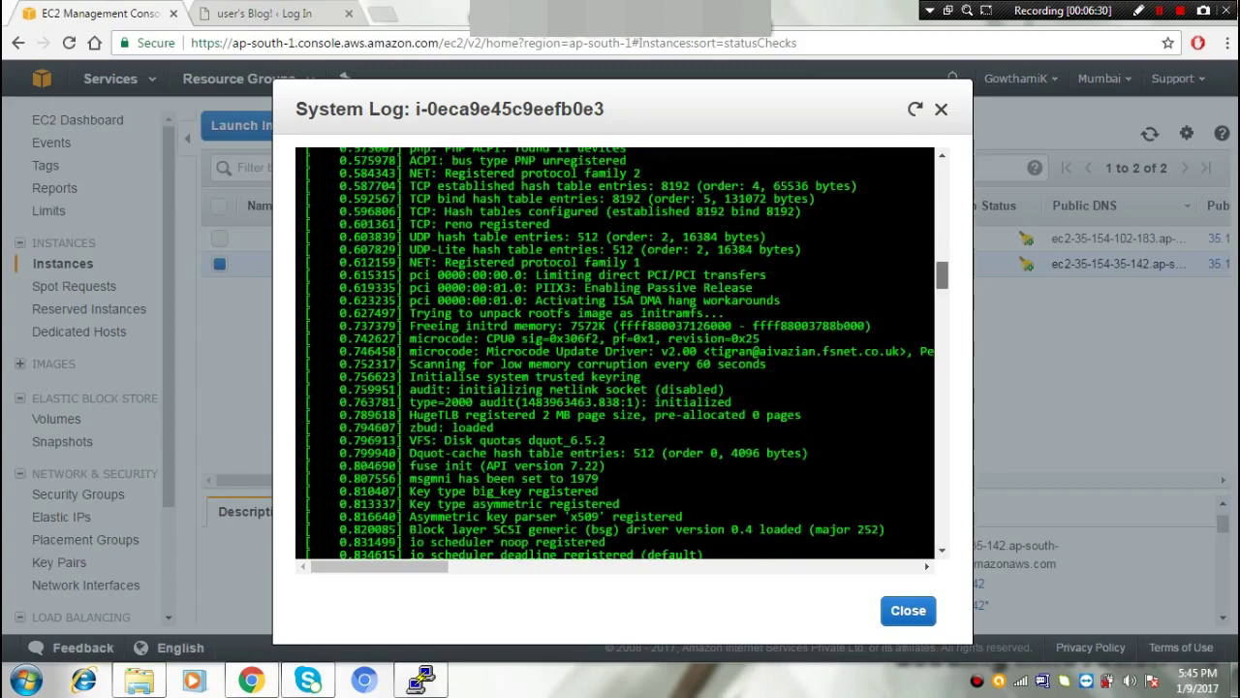
scroll(614, 353, "down", 20)
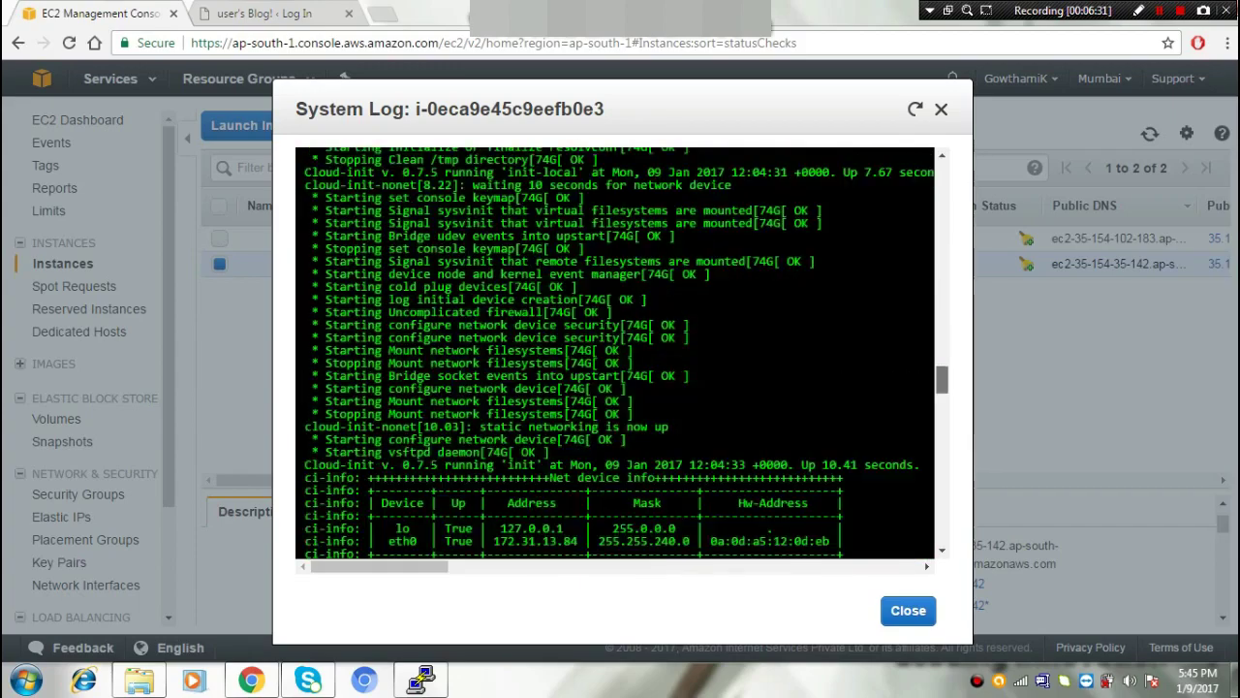
scroll(614, 352, "down", 20)
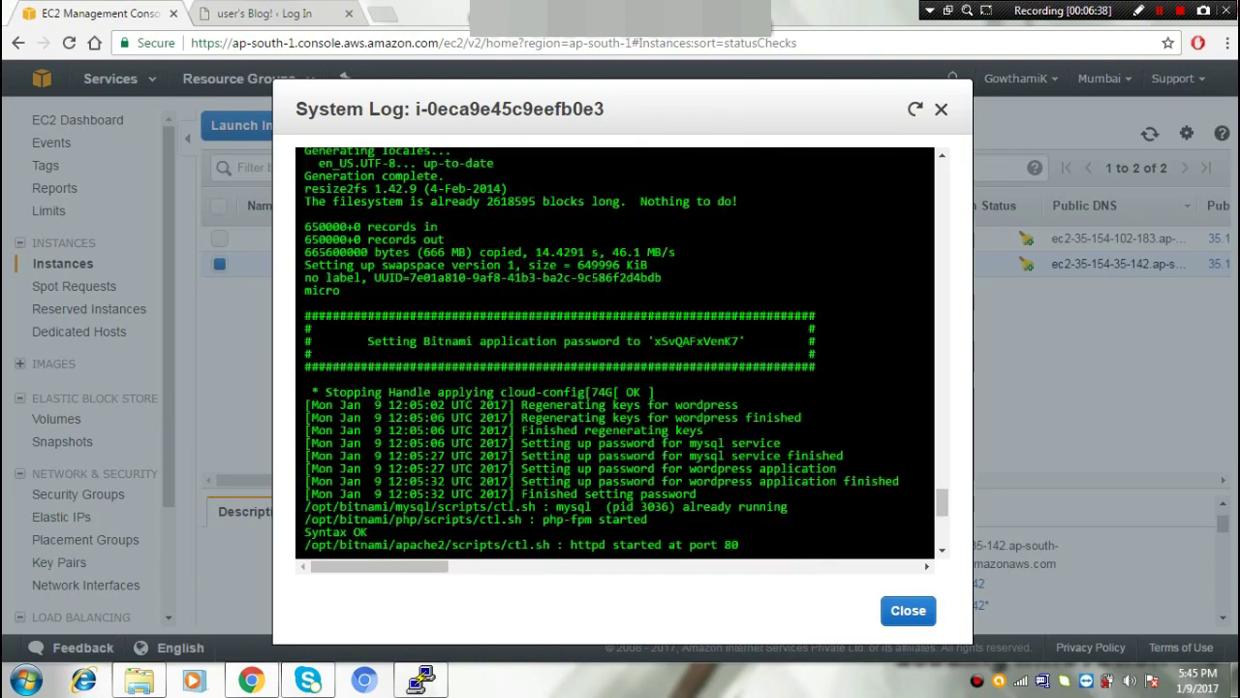
left_click_drag(739, 341, 654, 341)
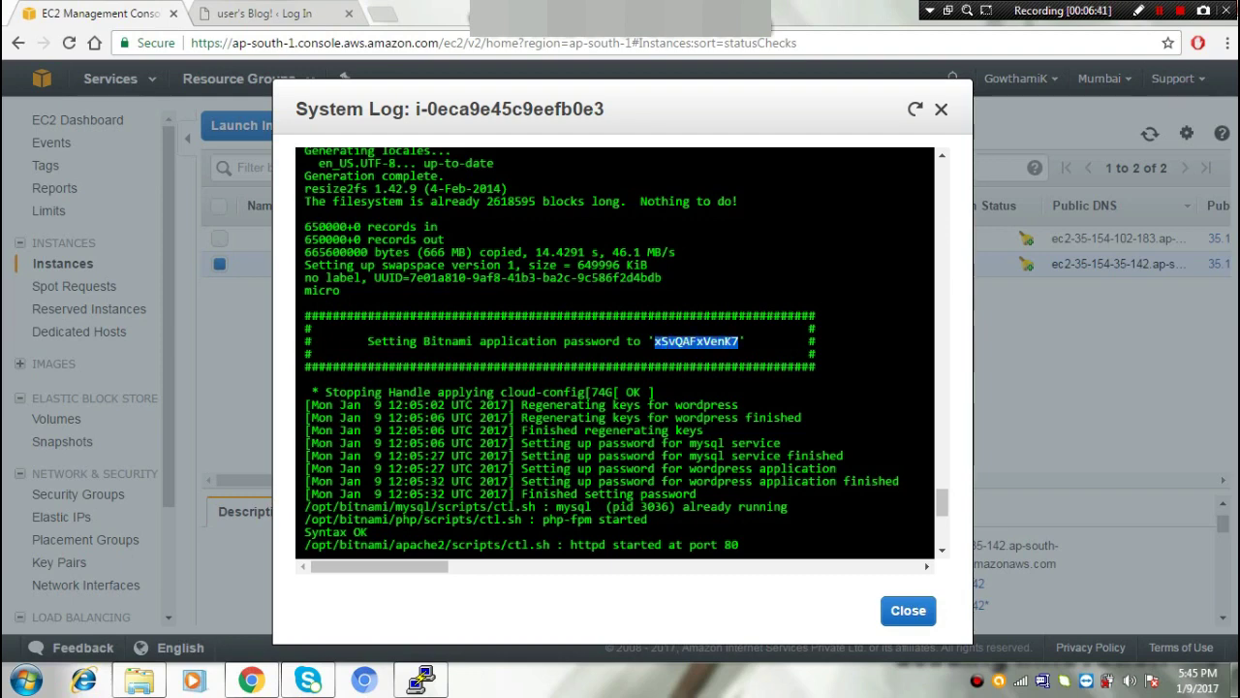
left_click(908, 610)
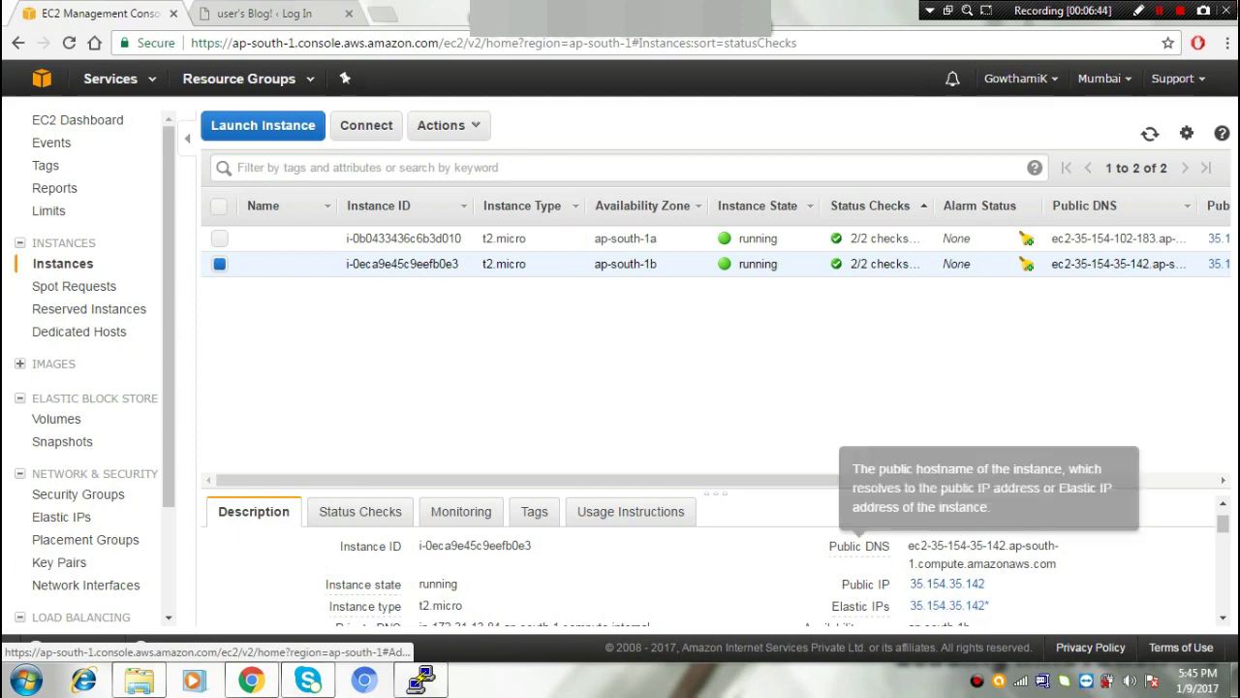
left_click(263, 12)
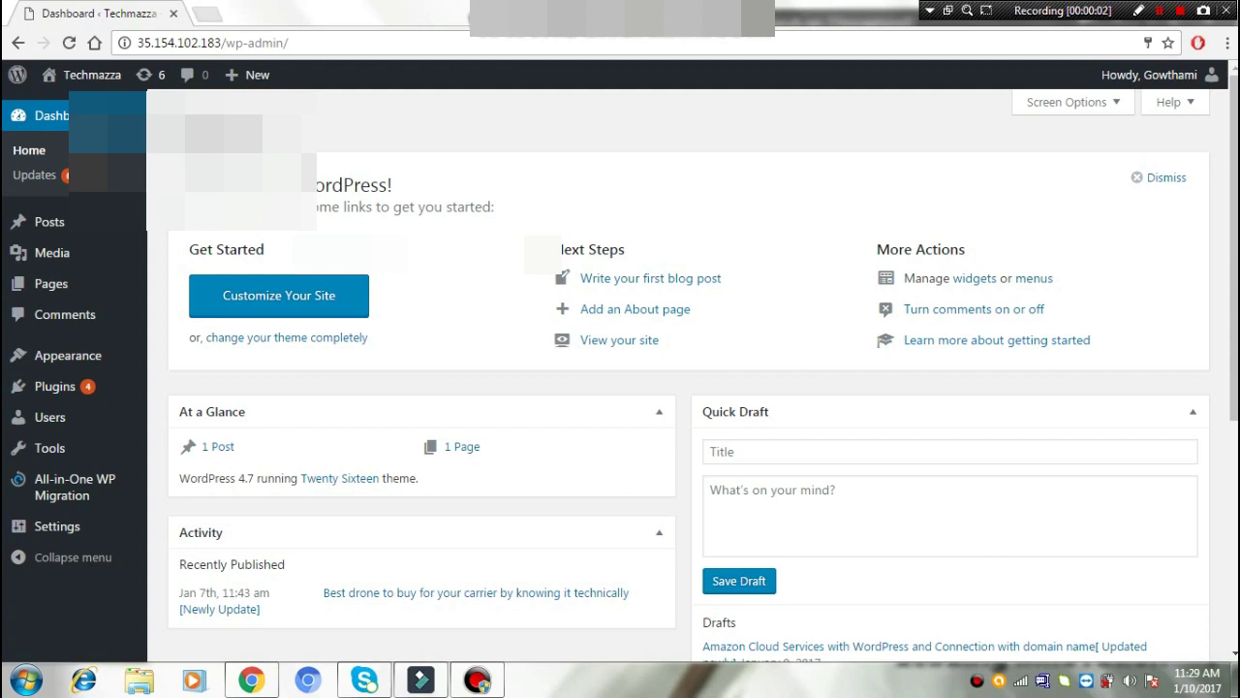
Open namecheap.com in a new browser tab and go to the management page of the account's .com domain
key("ctrl+t")
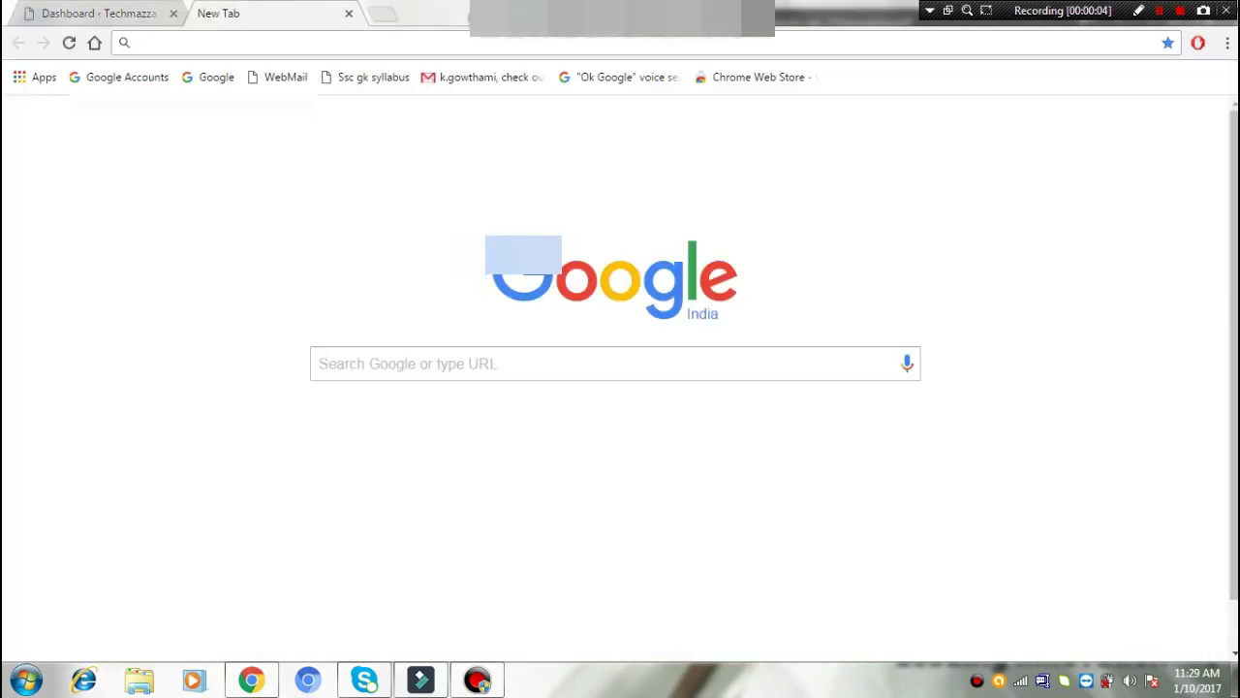
type("n")
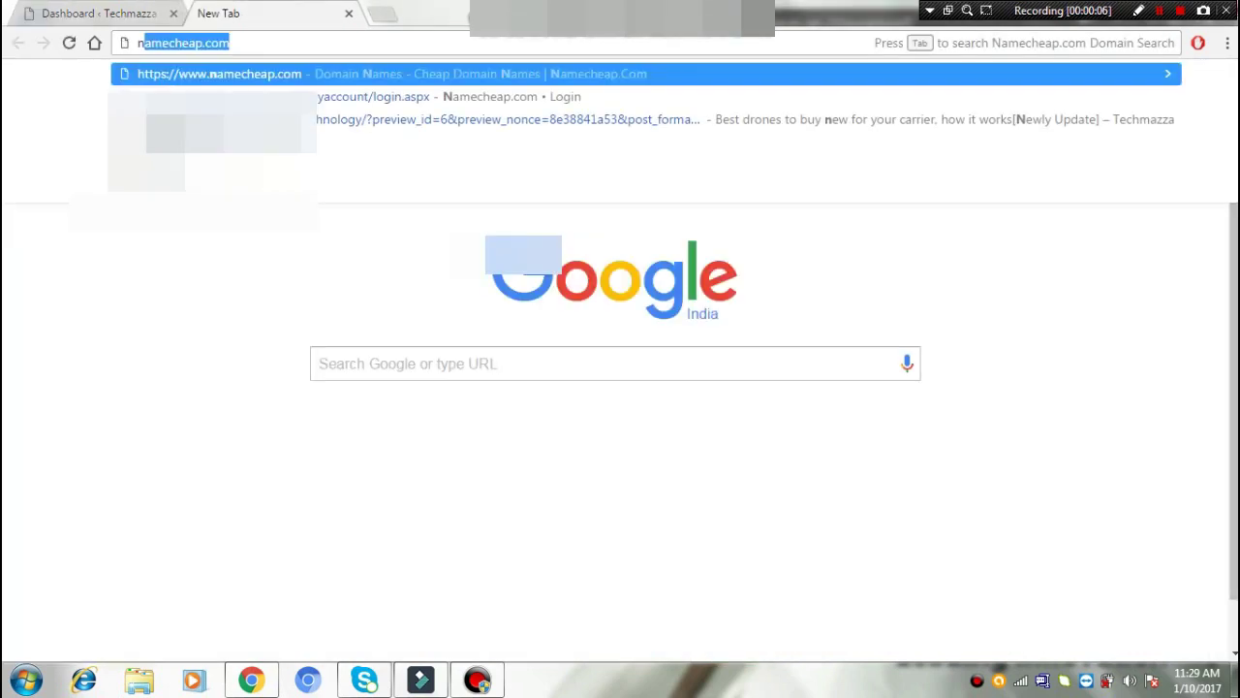
key("Return")
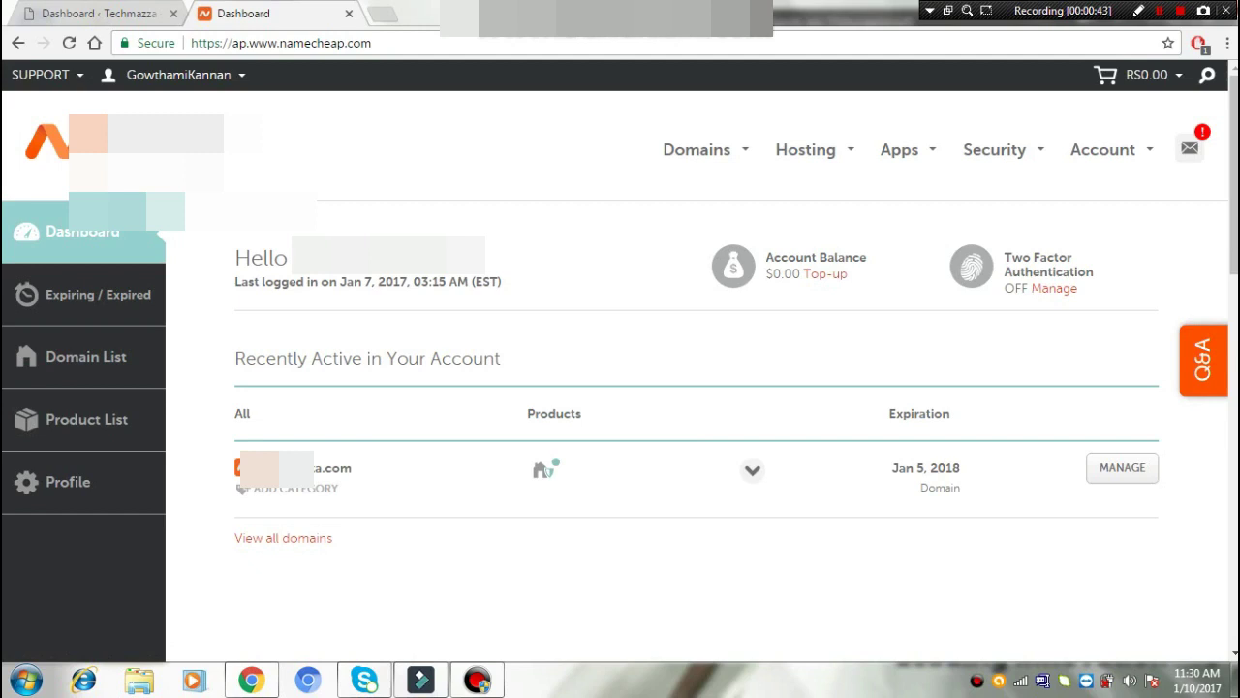
left_click(1122, 467)
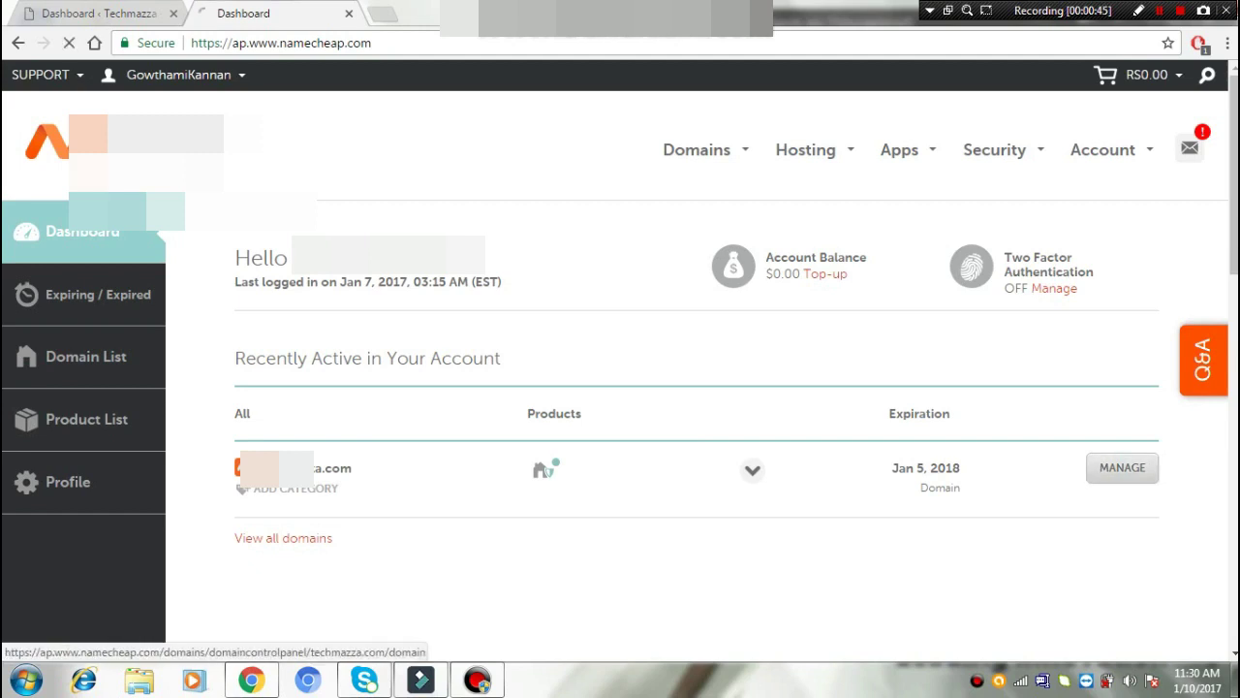